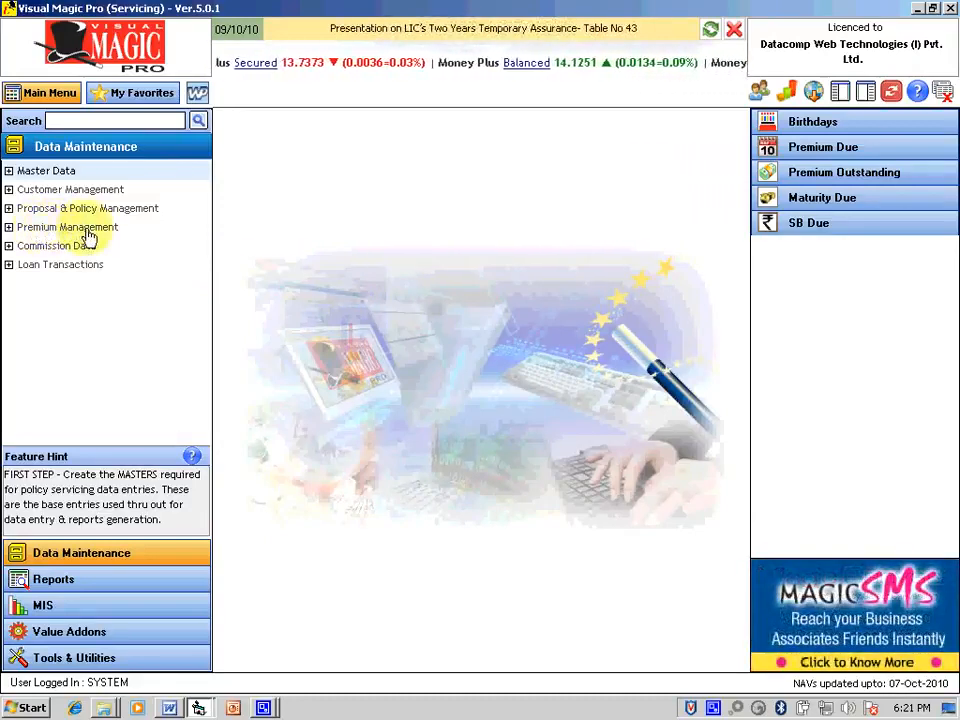
Step: Expand Premium Management under Data Maintenance to list its tasks, Premium Deposit through Cheque Dishonored
{"action": "left_click", "coordinate": [90, 235]}
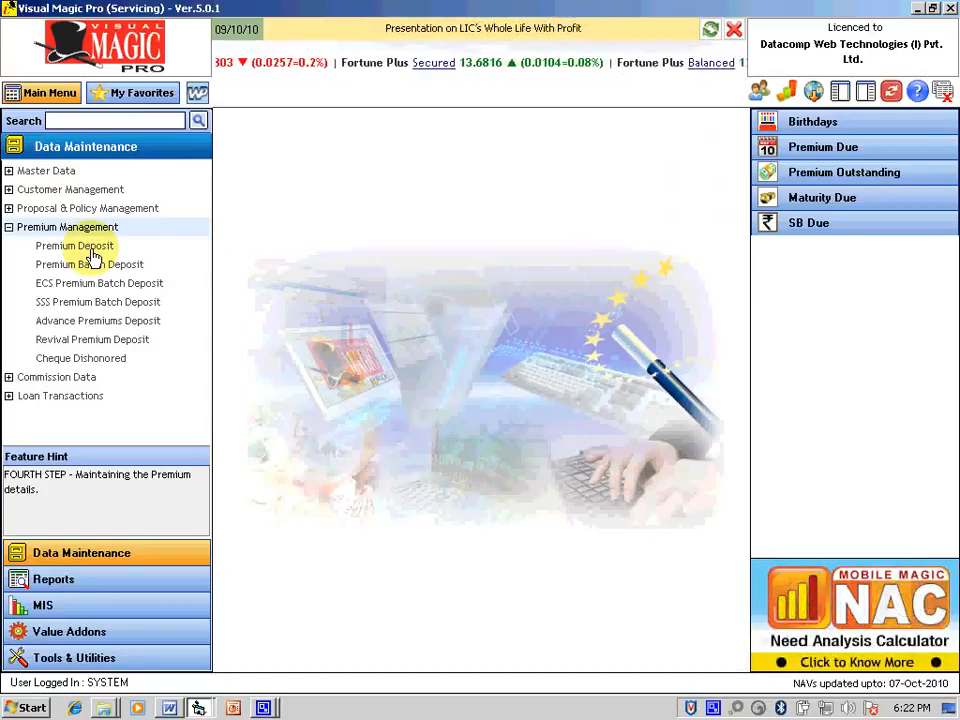
Step: Start a new premium deposit and load the policy by its number (due 28/04/2010, premium 3241)
{"action": "left_click", "coordinate": [90, 249]}
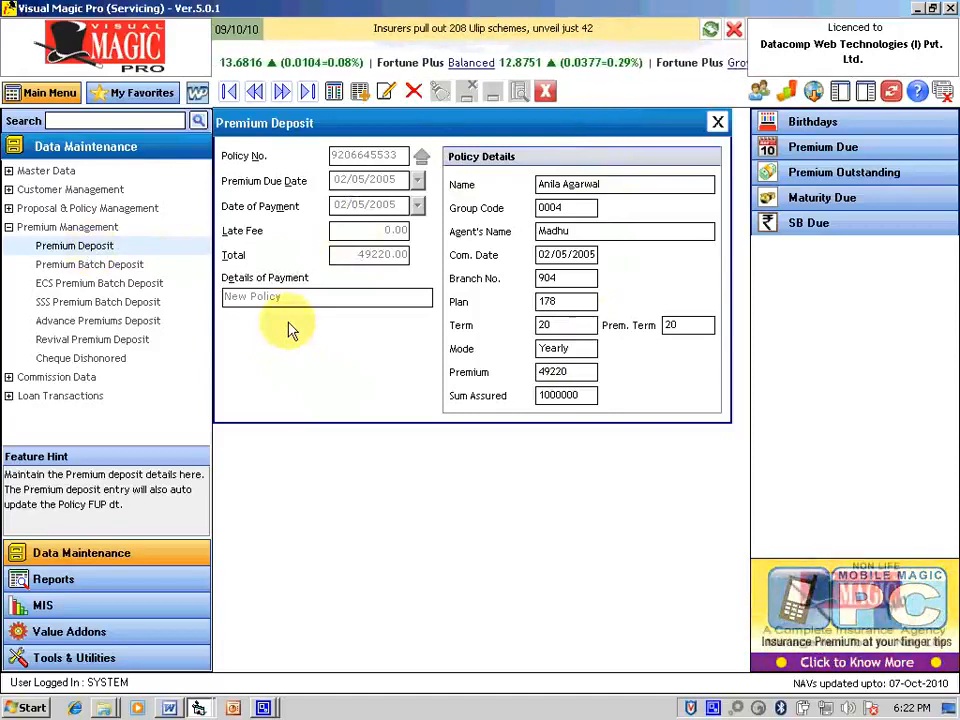
{"action": "left_click", "coordinate": [358, 92]}
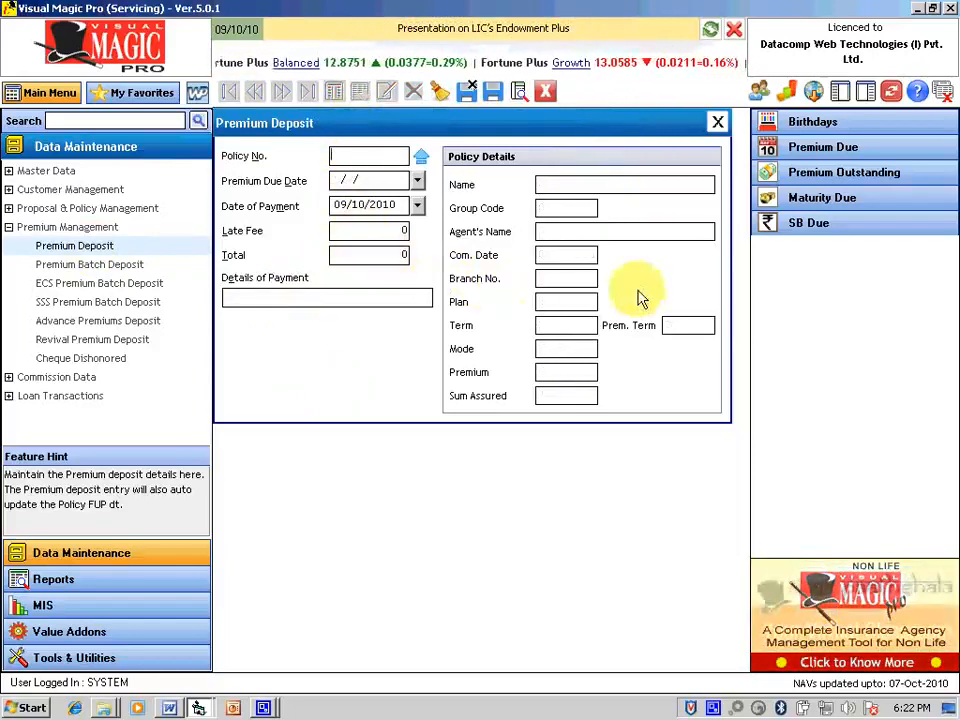
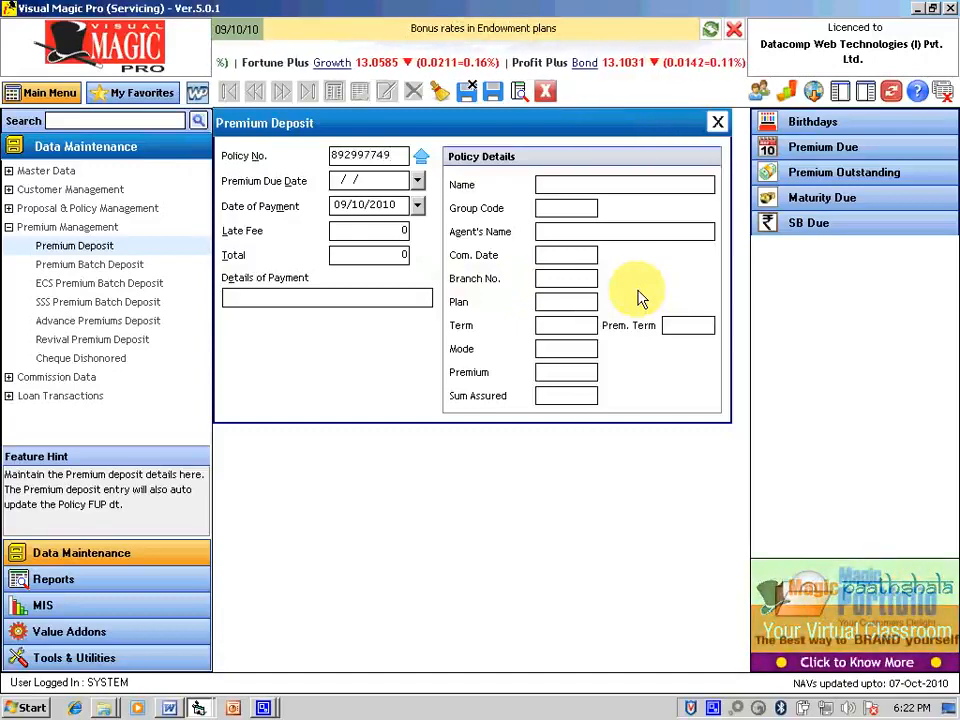
{"action": "key", "text": "Return"}
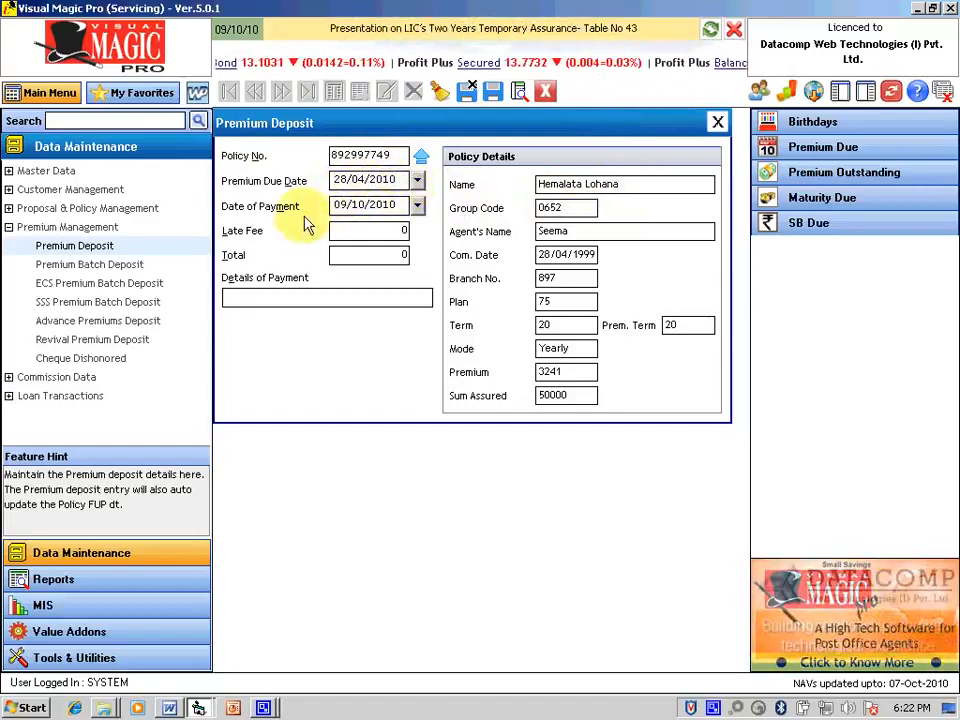
Step: Set the payment date to 16/09/2010, giving a 108.20 late fee and a 3349.20 total
{"action": "left_click", "coordinate": [417, 205]}
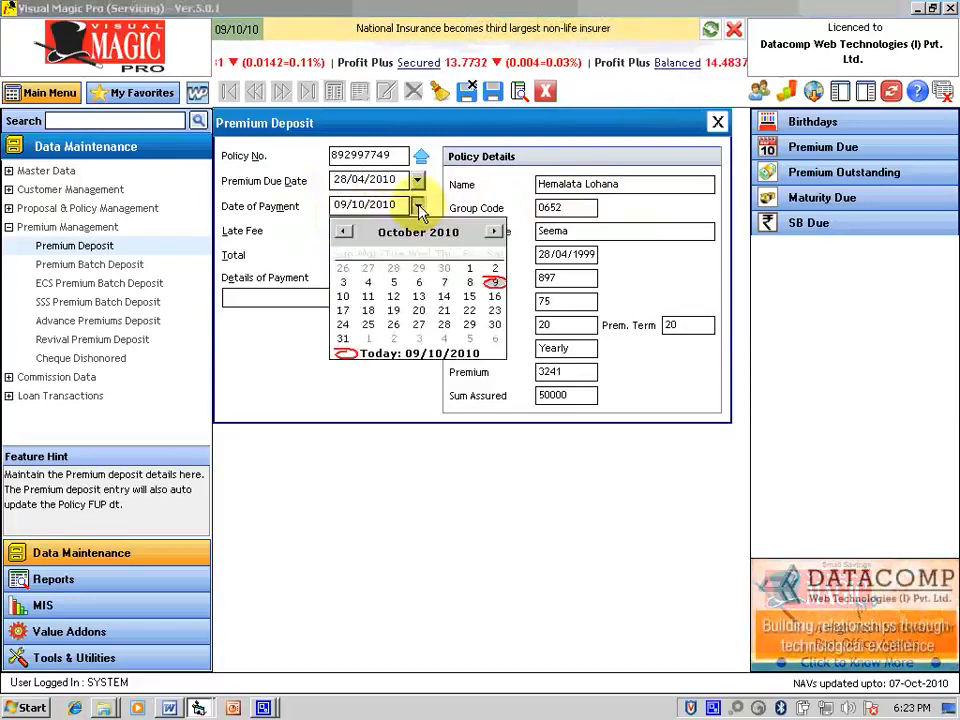
{"action": "left_click", "coordinate": [345, 232]}
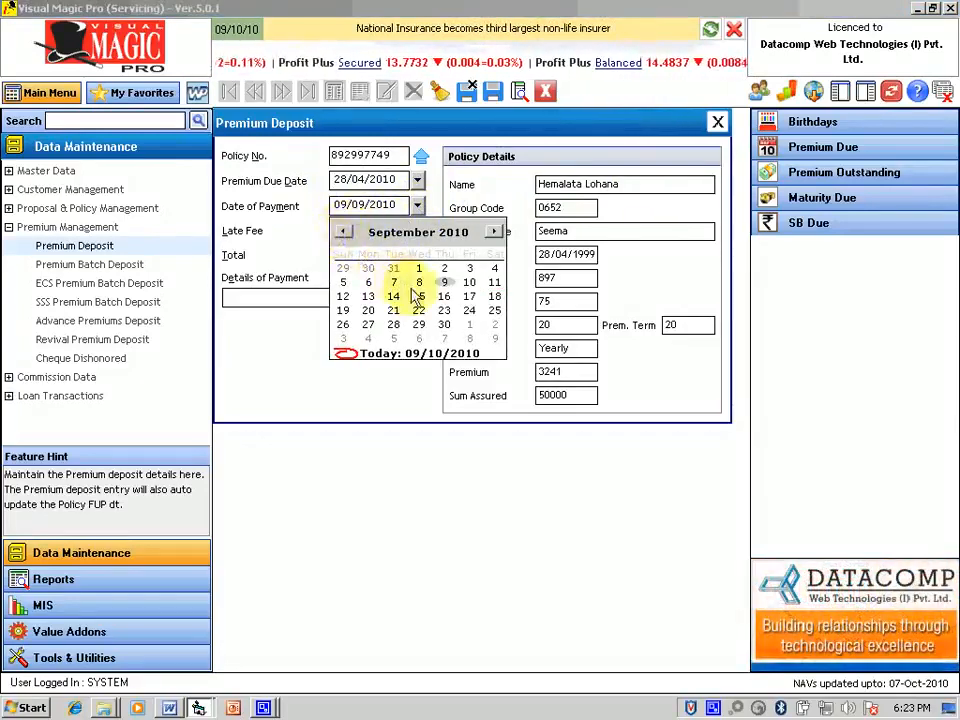
{"action": "left_click", "coordinate": [444, 296]}
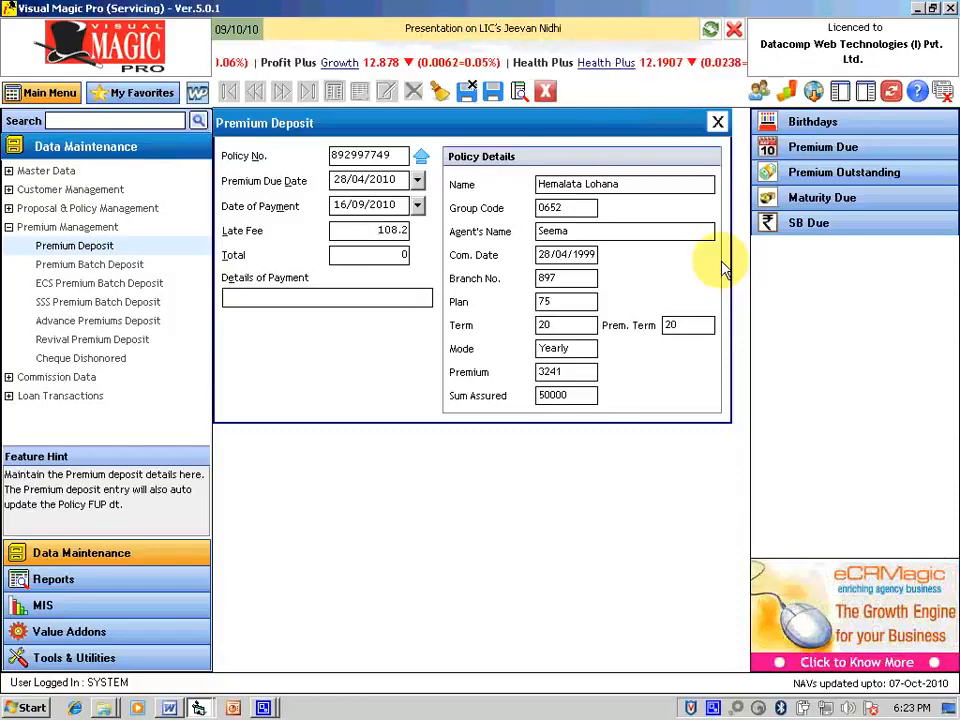
{"action": "key", "text": "Tab"}
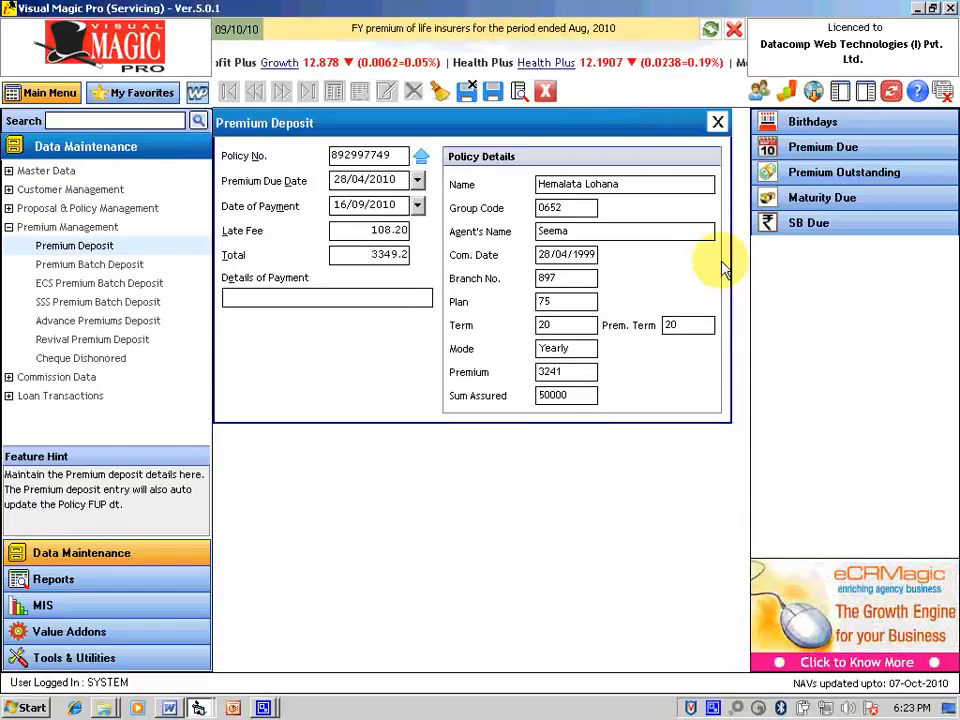
{"action": "key", "text": "Tab"}
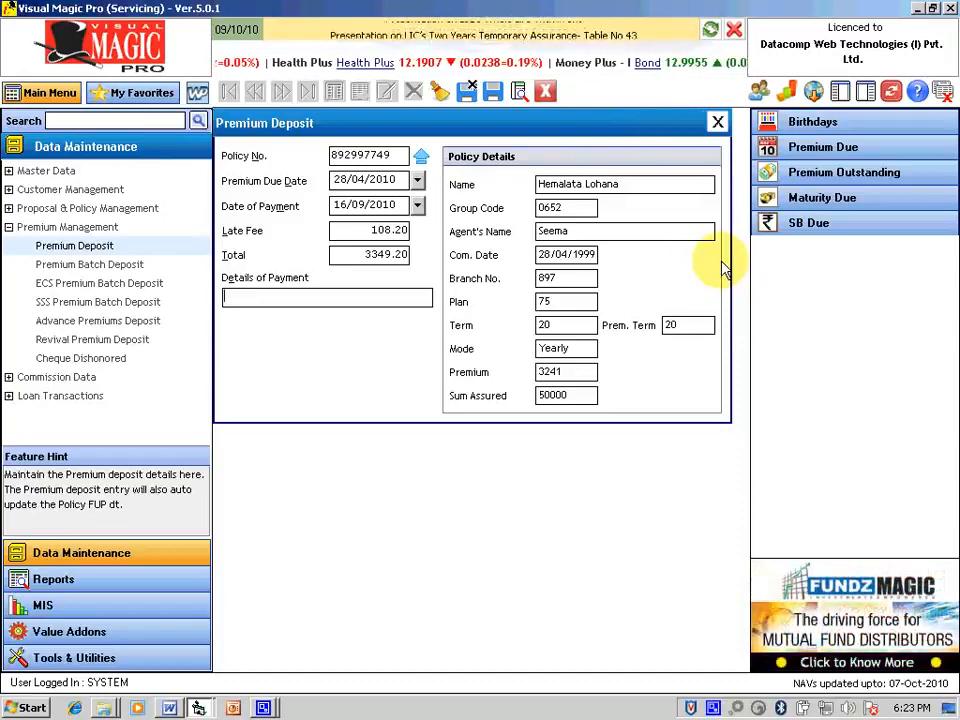
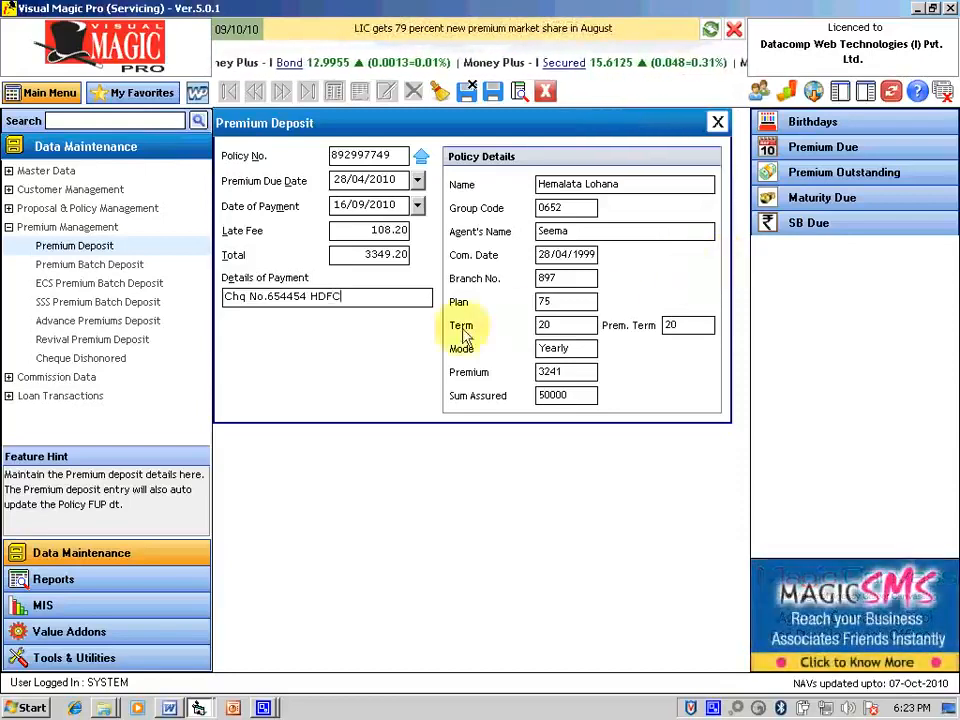
Step: Enter the HDFC cheque number as payment details and save the premium deposit
{"action": "left_click", "coordinate": [492, 91]}
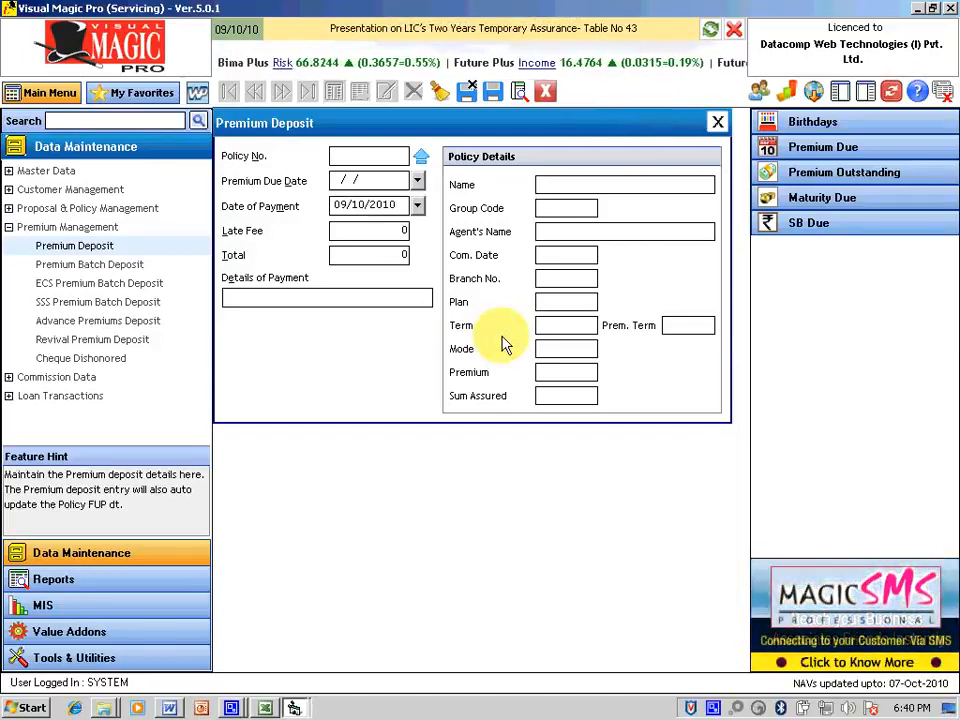
Step: Load the next policy by number and set payment date 05/10/2010, giving no late fee and 1500.00 total
{"action": "type", "text": "0"}
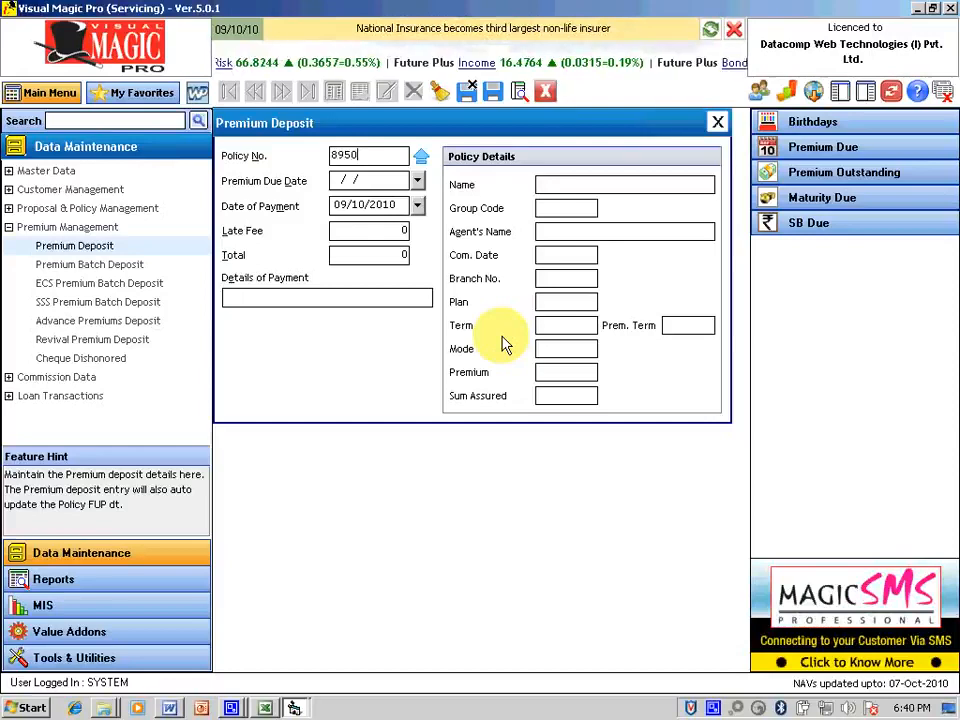
{"action": "type", "text": "0937"}
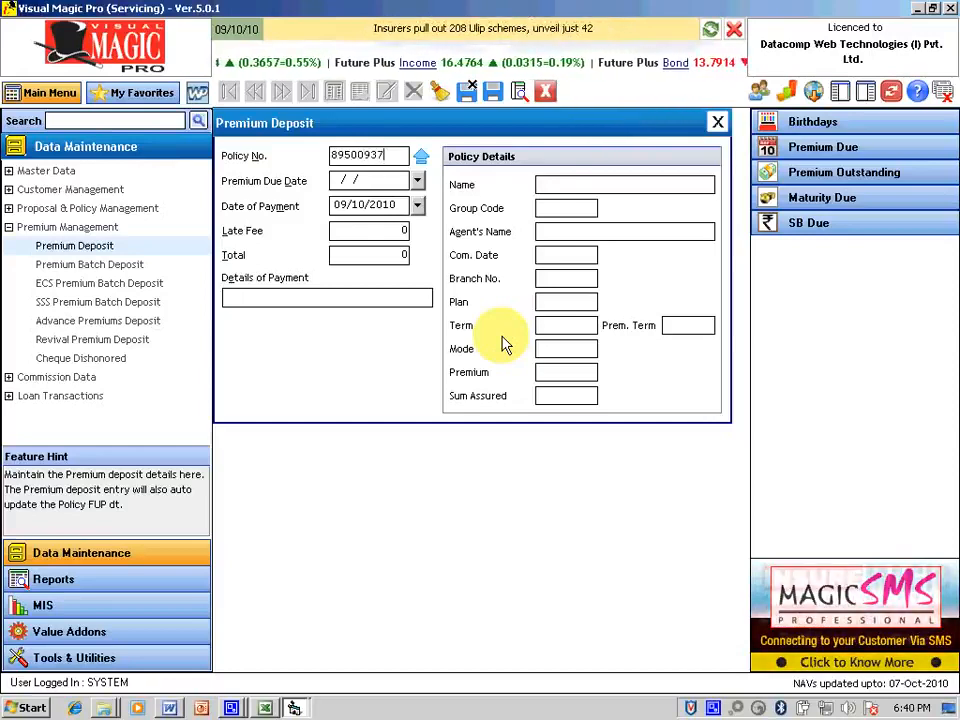
{"action": "key", "text": "Tab"}
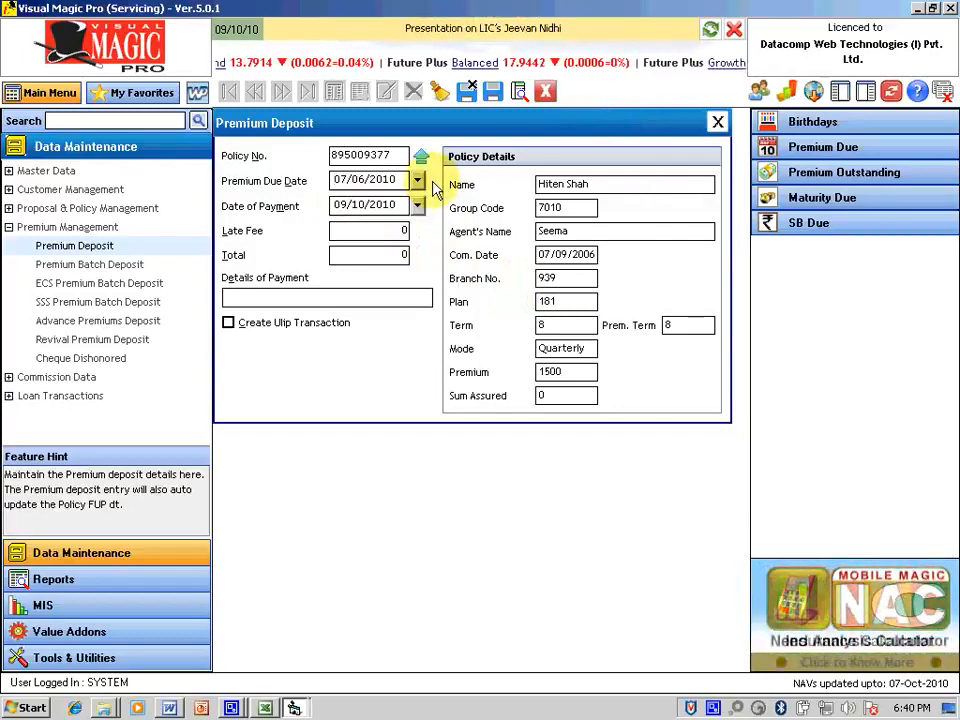
{"action": "key", "text": "Tab"}
{"action": "left_click", "coordinate": [420, 206]}
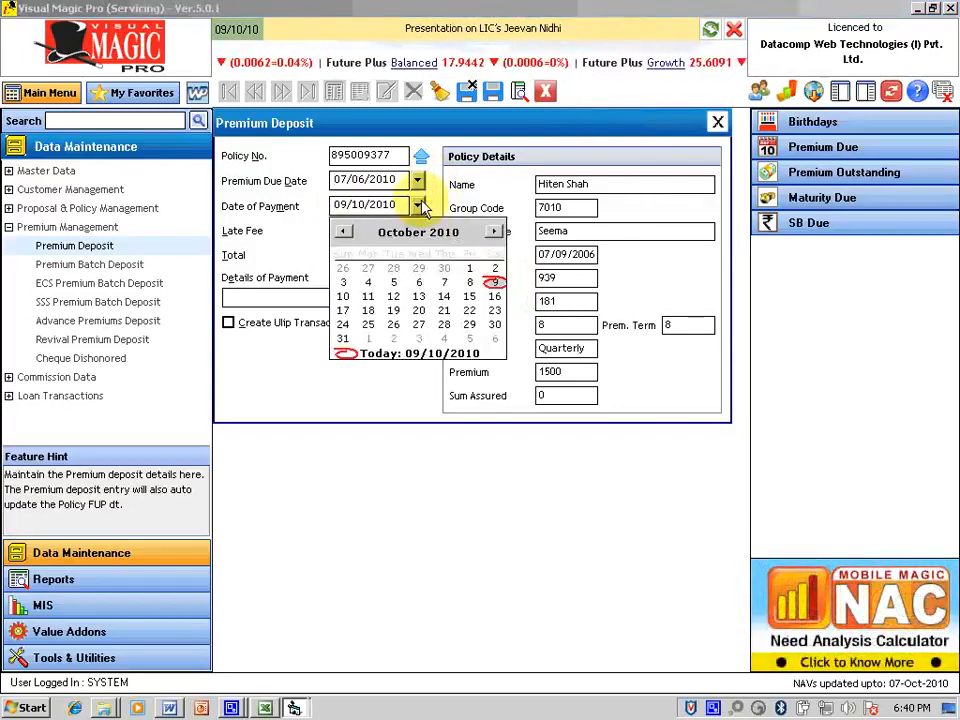
{"action": "left_click", "coordinate": [393, 282]}
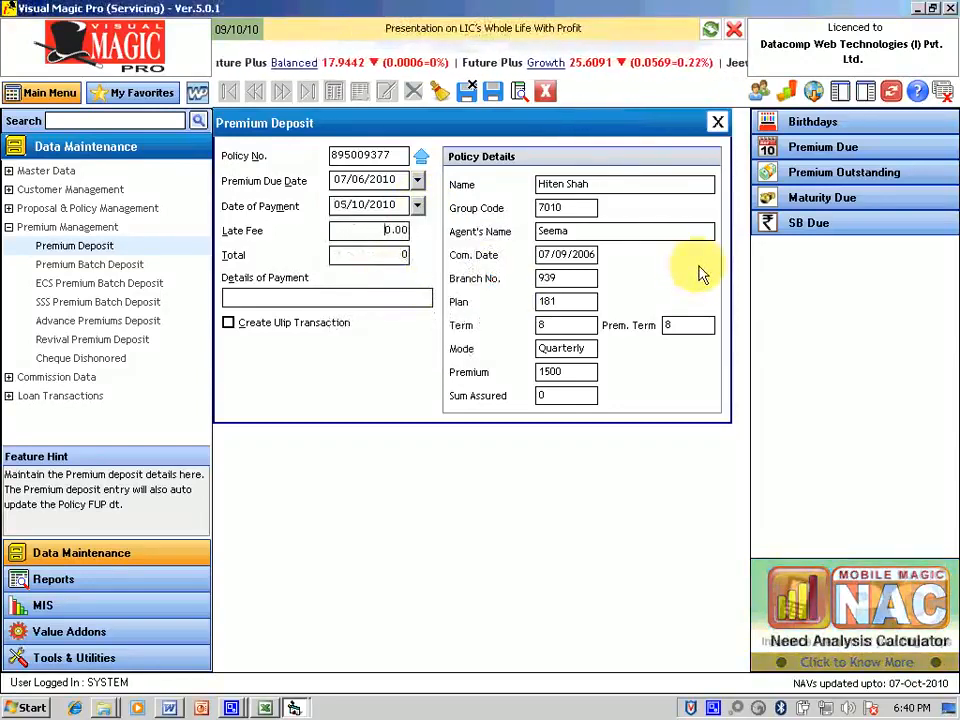
{"action": "key", "text": "Tab"}
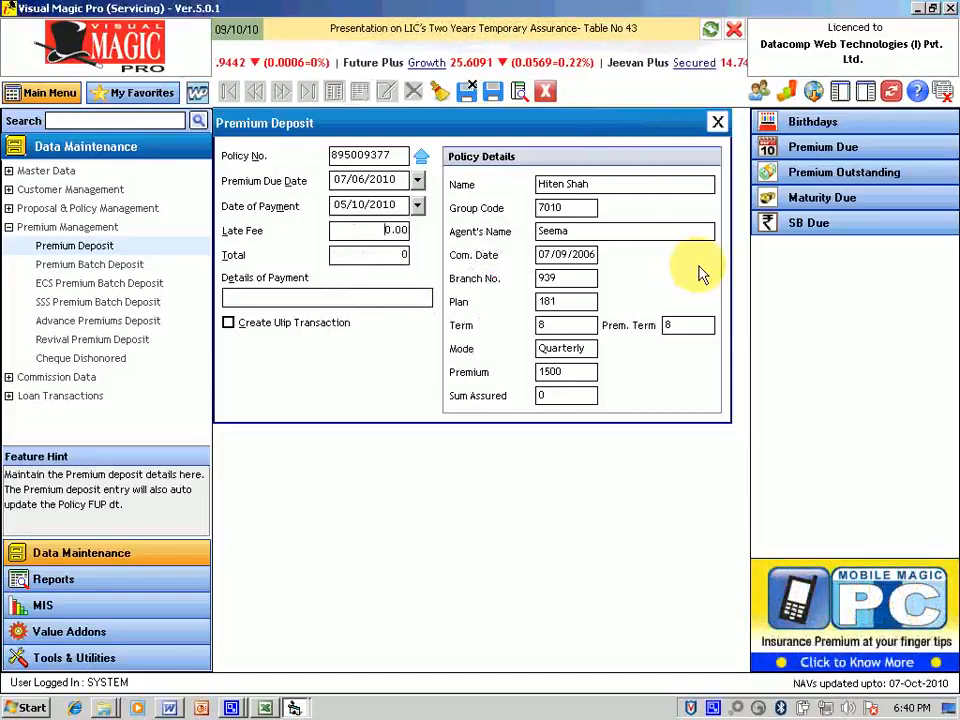
{"action": "key", "text": "Tab"}
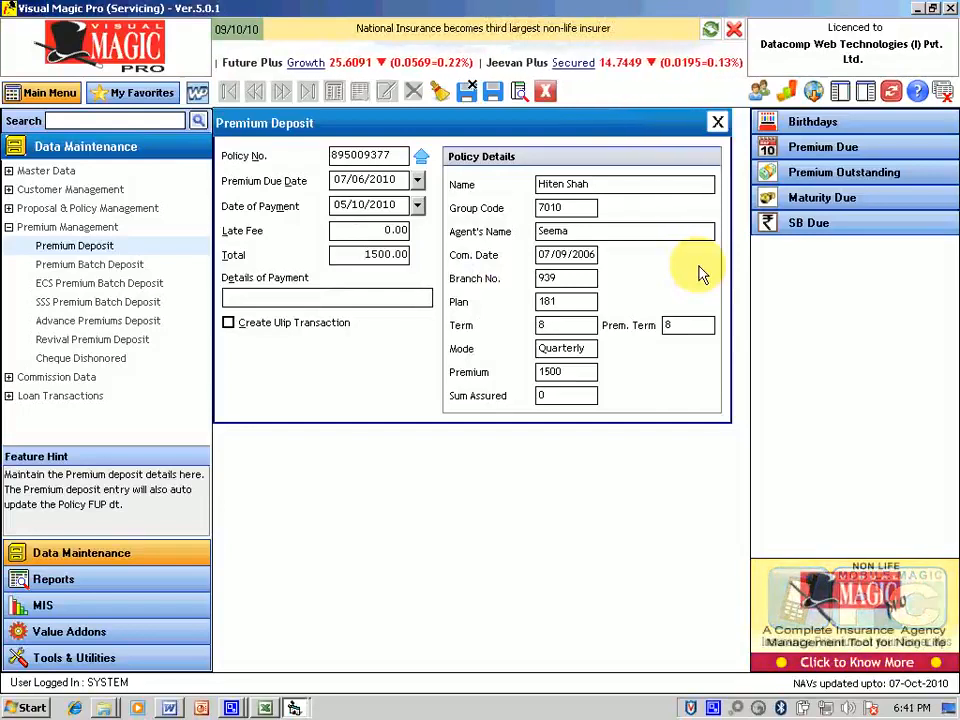
Step: Fill Details of Payment with the SBI cheque number for the second deposit
{"action": "type", "text": "C"}
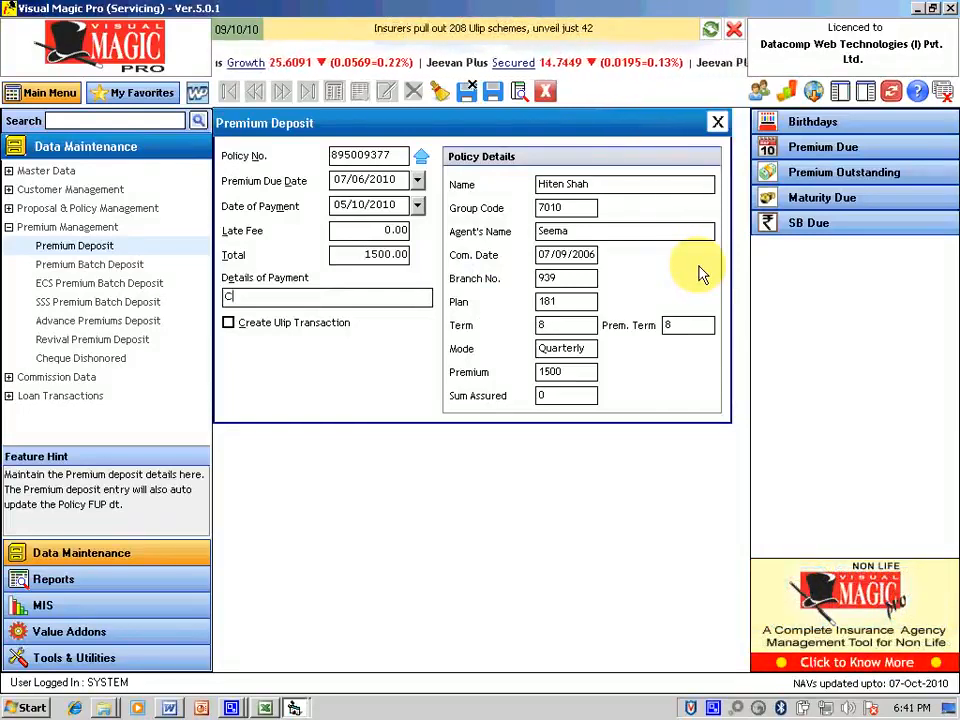
{"action": "type", "text": "hq No.433321 SBI"}
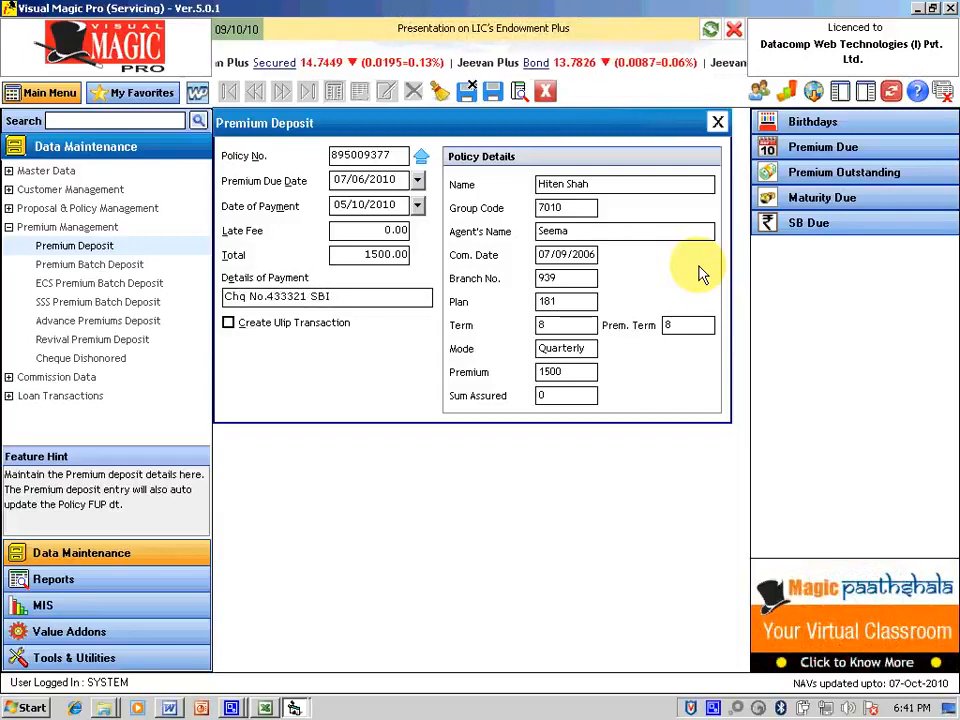
{"action": "key", "text": "Tab"}
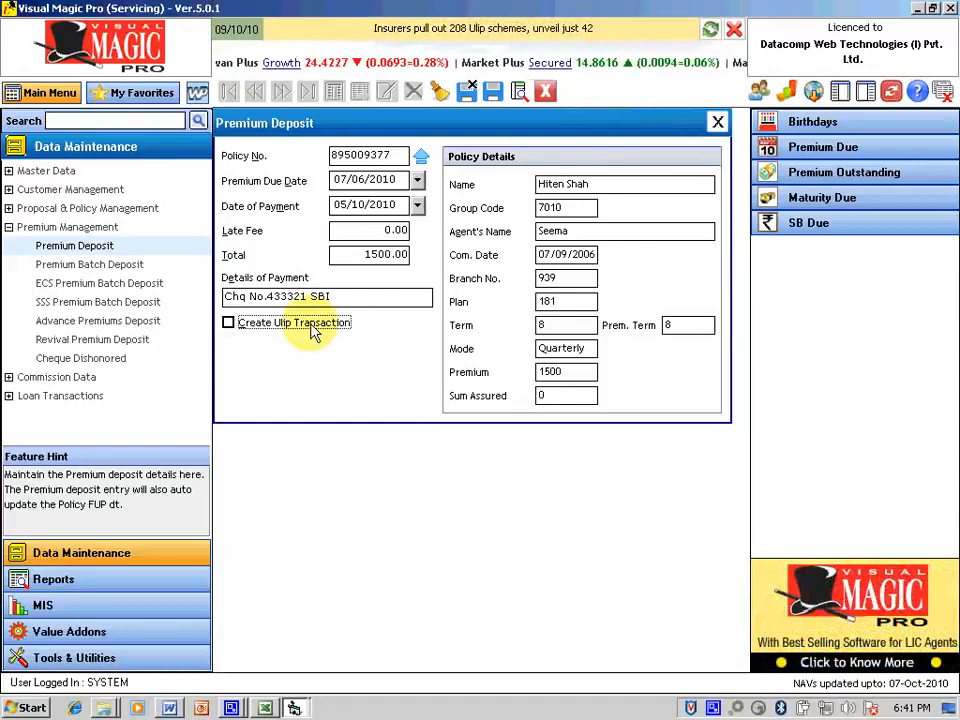
Step: Tick Create Ulip Transaction, save the second premium deposit, and close the form
{"action": "left_click", "coordinate": [229, 323]}
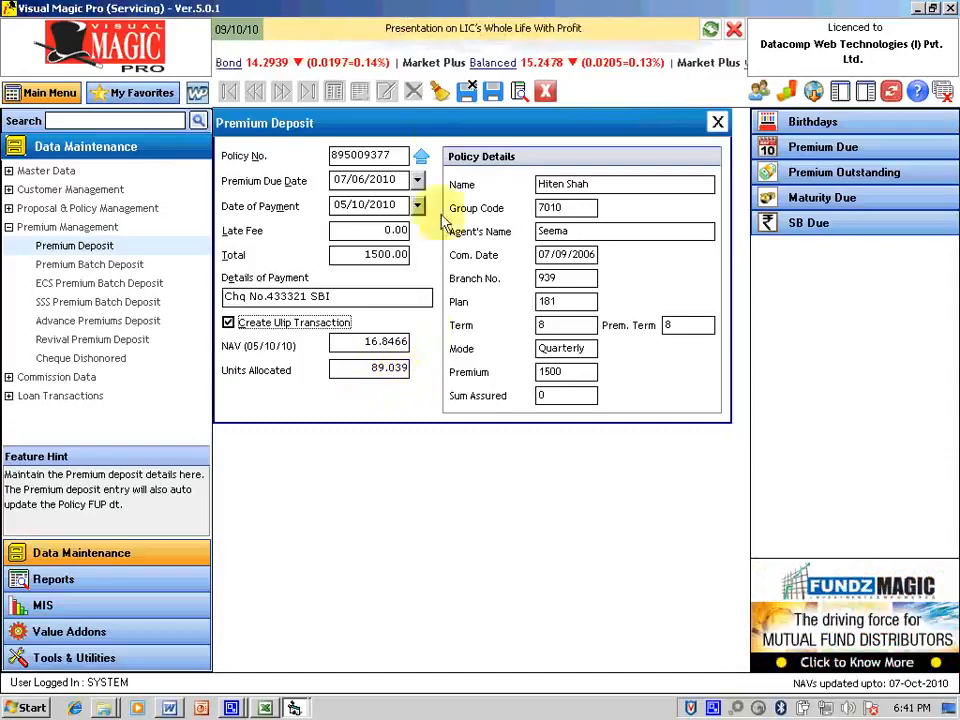
{"action": "left_click", "coordinate": [492, 92]}
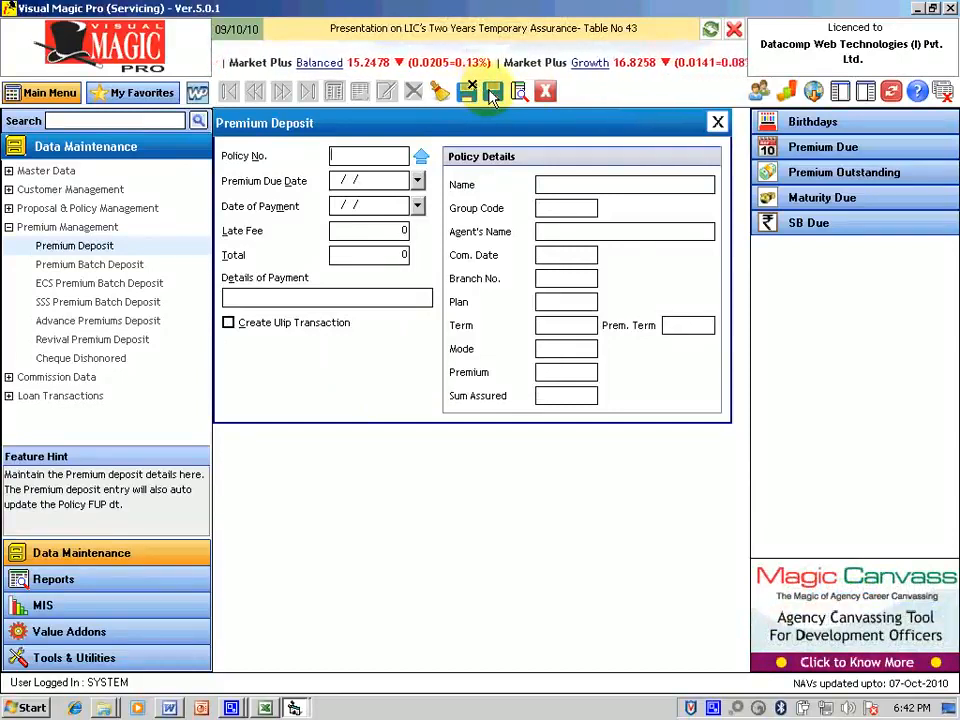
{"action": "left_click", "coordinate": [719, 123]}
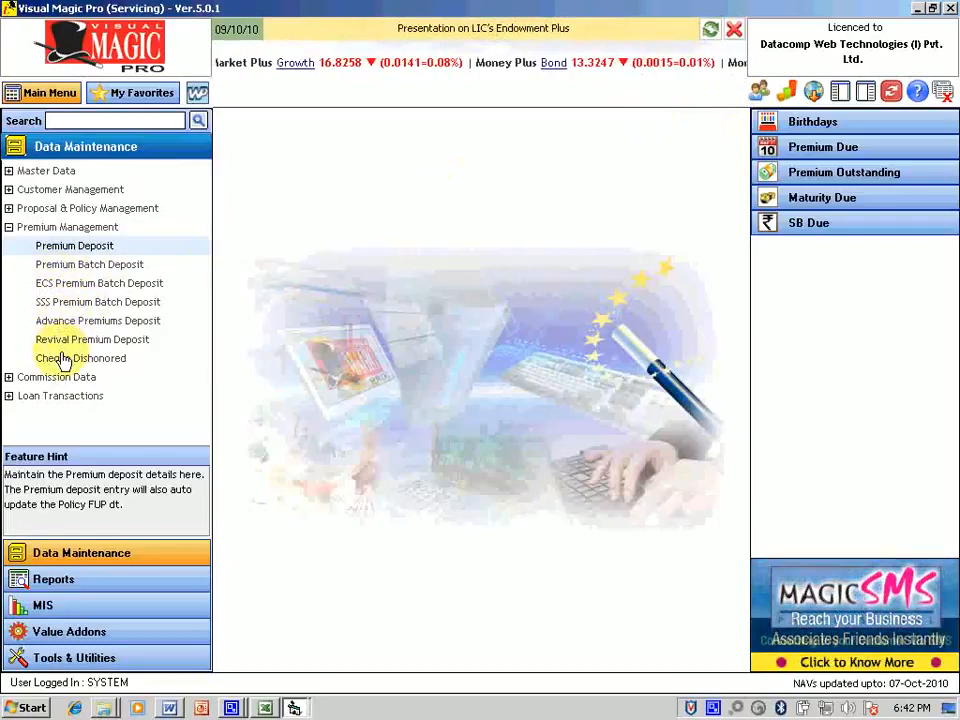
Step: Open the Premium Batch Deposit screen and pick 6 October 2010 as the date of payment
{"action": "left_click", "coordinate": [68, 268]}
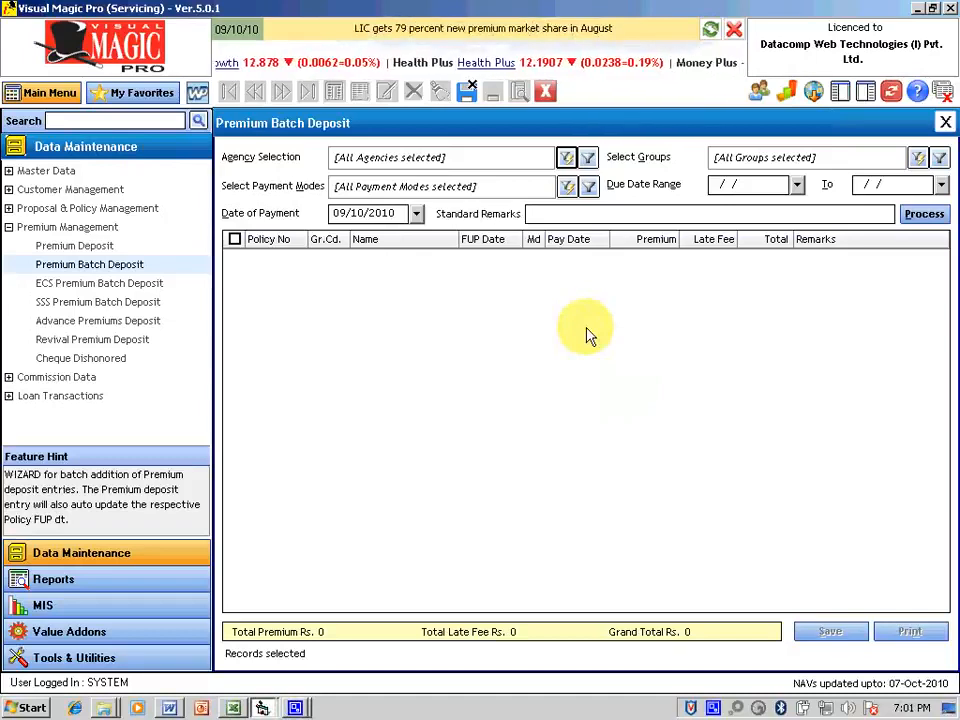
{"action": "left_click", "coordinate": [416, 213]}
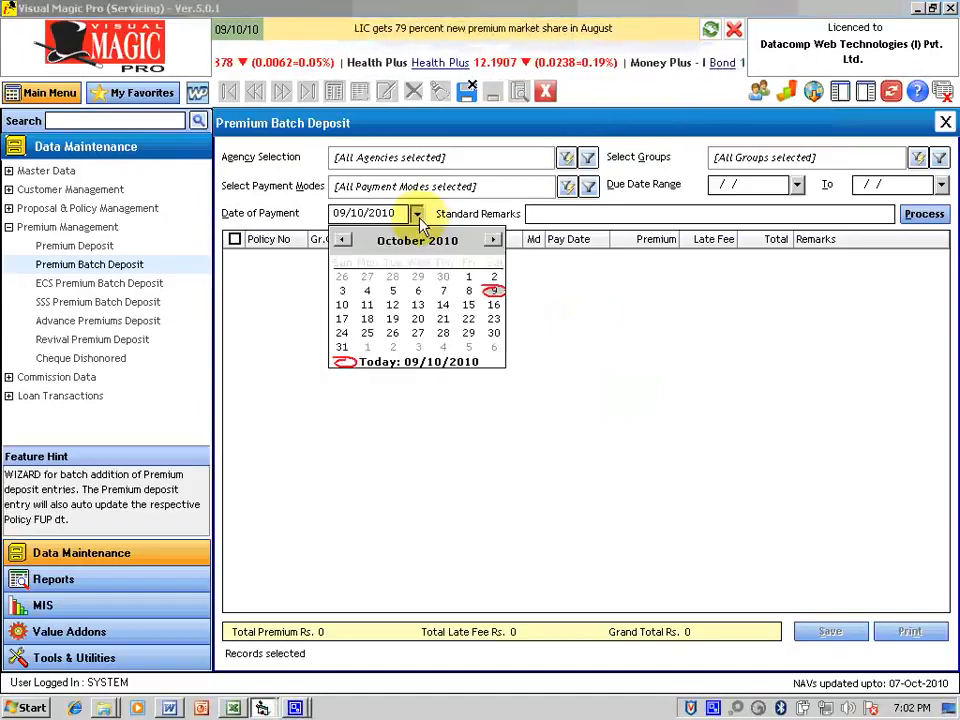
{"action": "left_click", "coordinate": [420, 293]}
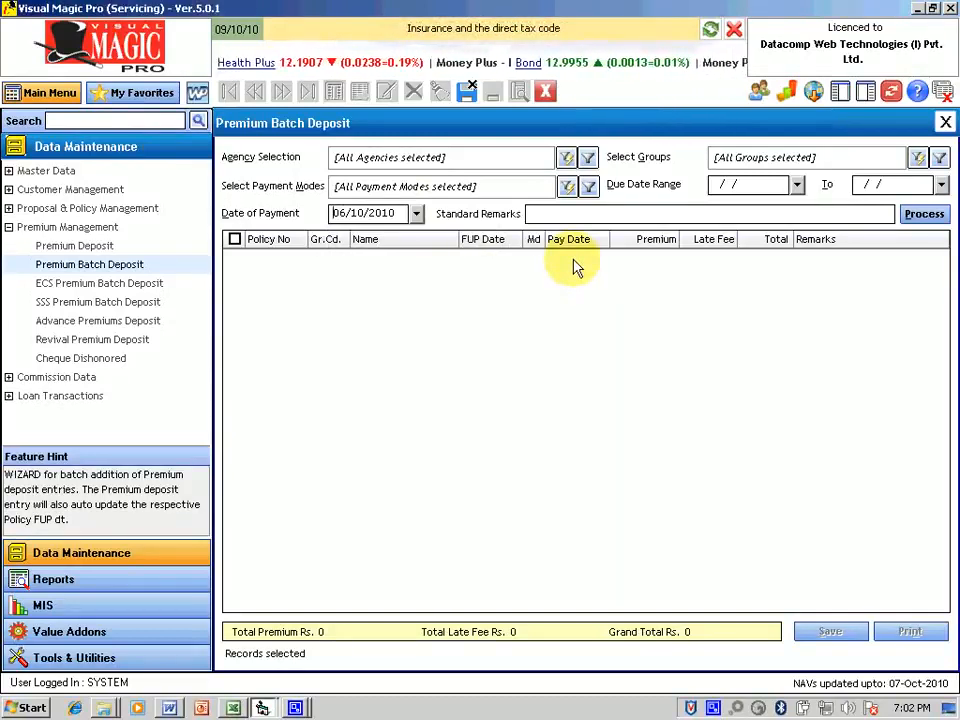
Step: In the group selector, add the first two groups to Selected Groups
{"action": "left_click", "coordinate": [917, 160]}
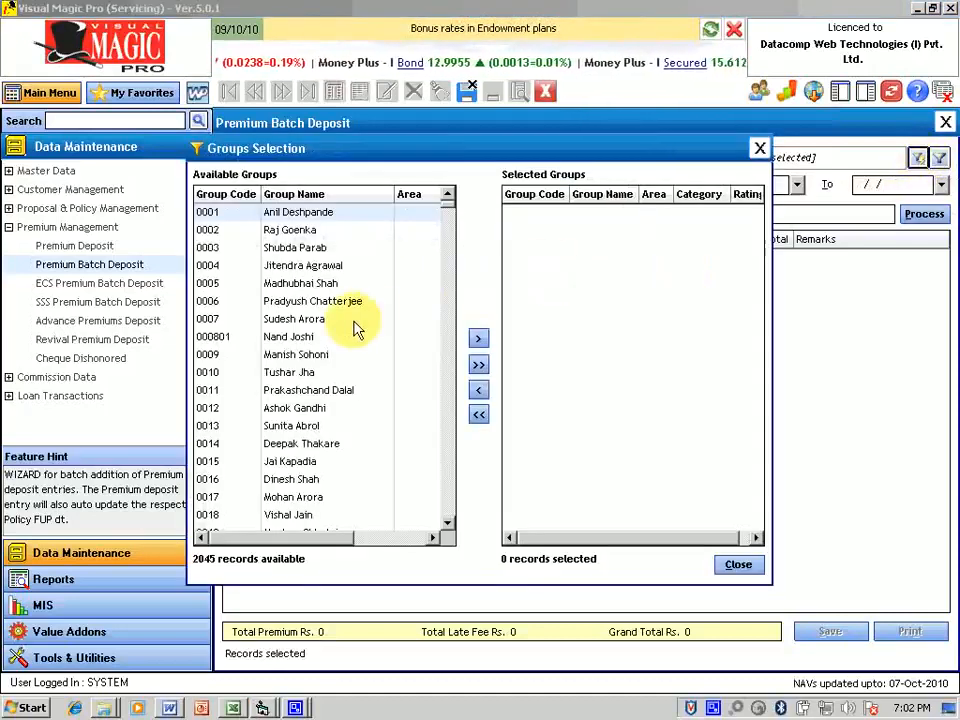
{"action": "left_click", "coordinate": [302, 266]}
{"action": "key", "text": "Page_Down"}
{"action": "key", "text": "Page_Down"}
{"action": "key", "text": "Page_Down"}
{"action": "key", "text": "Page_Down"}
{"action": "key", "text": "Page_Down"}
{"action": "key", "text": "Page_Down"}
{"action": "key", "text": "Page_Down"}
{"action": "key", "text": "Page_Down"}
{"action": "key", "text": "Page_Down"}
{"action": "key", "text": "Page_Down"}
{"action": "key", "text": "Page_Down"}
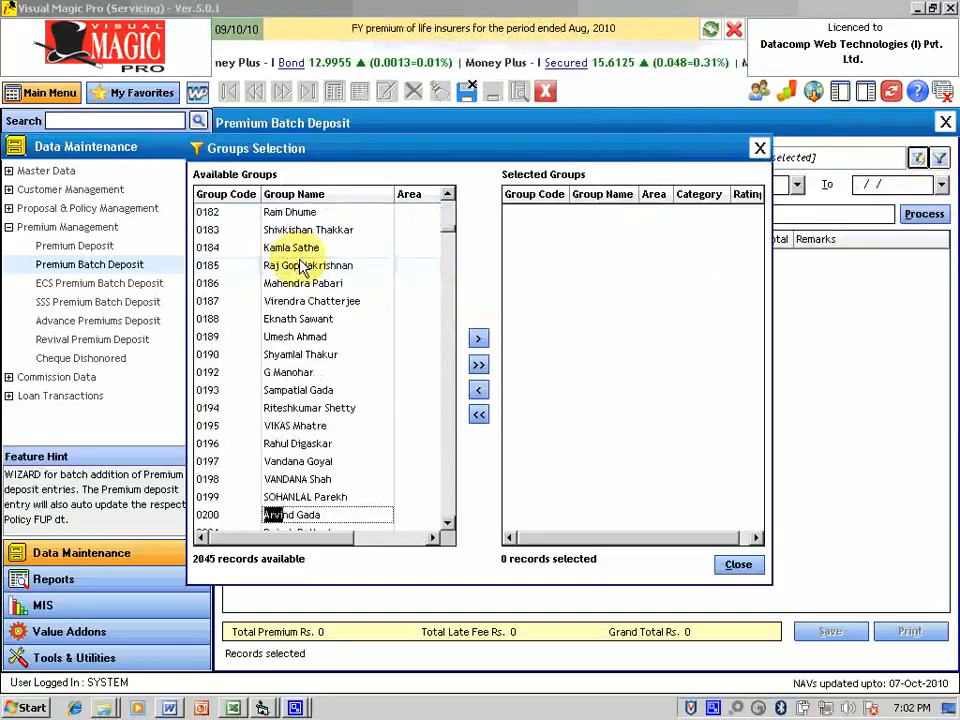
{"action": "key", "text": "Page_Down"}
{"action": "key", "text": "Page_Down"}
{"action": "key", "text": "Page_Down"}
{"action": "key", "text": "Page_Down"}
{"action": "key", "text": "Page_Down"}
{"action": "key", "text": "Page_Down"}
{"action": "key", "text": "Page_Down"}
{"action": "key", "text": "Page_Down"}
{"action": "key", "text": "Page_Down"}
{"action": "key", "text": "Page_Down"}
{"action": "key", "text": "Page_Down"}
{"action": "key", "text": "Page_Down"}
{"action": "key", "text": "Page_Down"}
{"action": "key", "text": "Page_Down"}
{"action": "key", "text": "Page_Down"}
{"action": "key", "text": "Page_Down"}
{"action": "key", "text": "Page_Down"}
{"action": "key", "text": "Page_Down"}
{"action": "key", "text": "Page_Down"}
{"action": "key", "text": "Page_Down"}
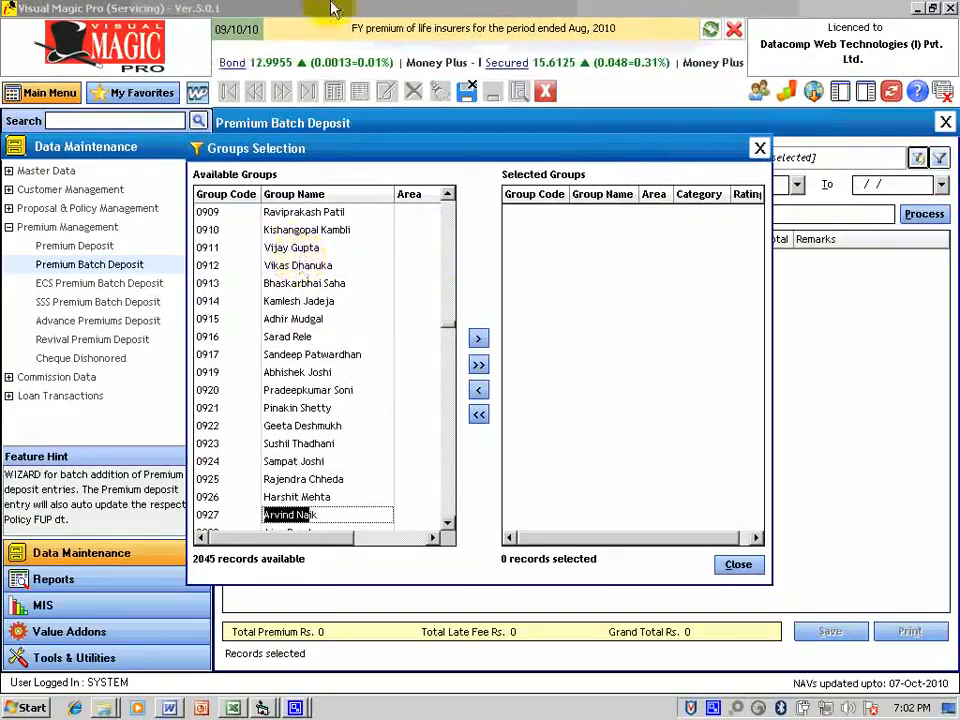
{"action": "double_click", "coordinate": [280, 515]}
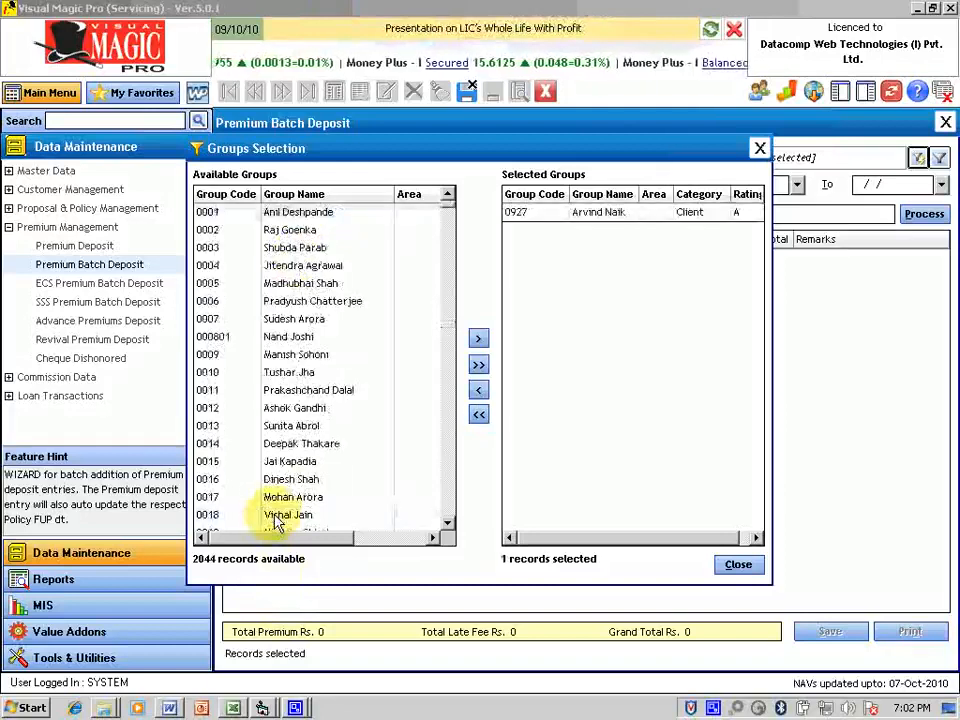
{"action": "left_click", "coordinate": [299, 305]}
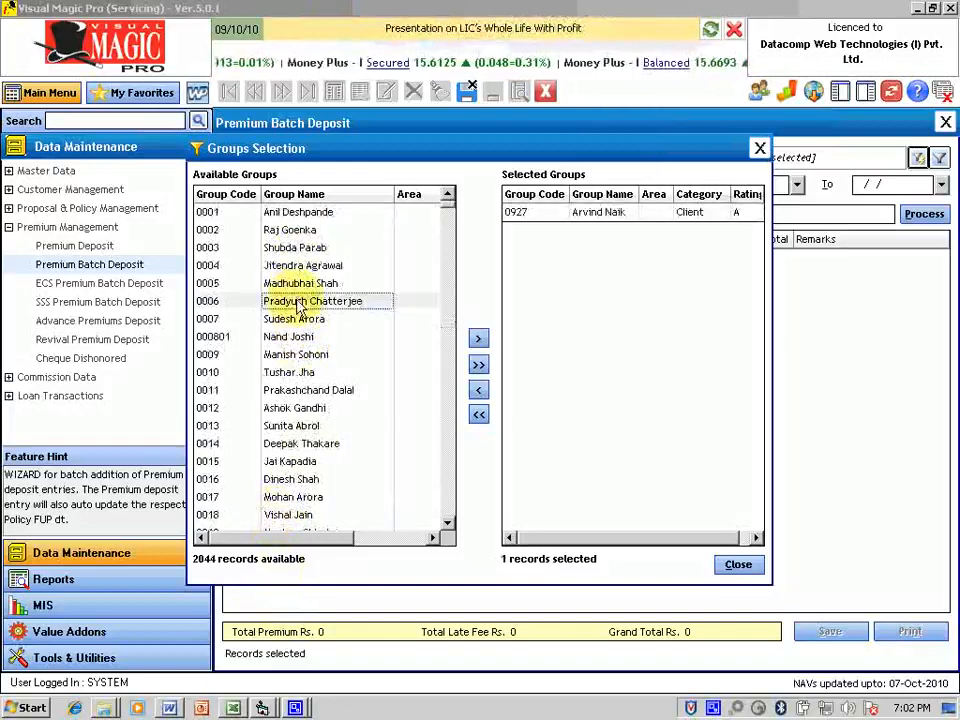
{"action": "type", "text": "m"}
{"action": "key", "text": "Page_Down"}
{"action": "key", "text": "Page_Down"}
{"action": "key", "text": "Page_Down"}
{"action": "key", "text": "Page_Down"}
{"action": "key", "text": "Page_Down"}
{"action": "key", "text": "Page_Down"}
{"action": "key", "text": "Page_Down"}
{"action": "key", "text": "Page_Down"}
{"action": "key", "text": "Page_Down"}
{"action": "key", "text": "Page_Down"}
{"action": "key", "text": "Page_Down"}
{"action": "key", "text": "Page_Down"}
{"action": "key", "text": "Page_Down"}
{"action": "key", "text": "Page_Down"}
{"action": "key", "text": "Page_Down"}
{"action": "key", "text": "Page_Down"}
{"action": "key", "text": "Page_Down"}
{"action": "key", "text": "Page_Down"}
{"action": "key", "text": "Page_Down"}
{"action": "key", "text": "Page_Down"}
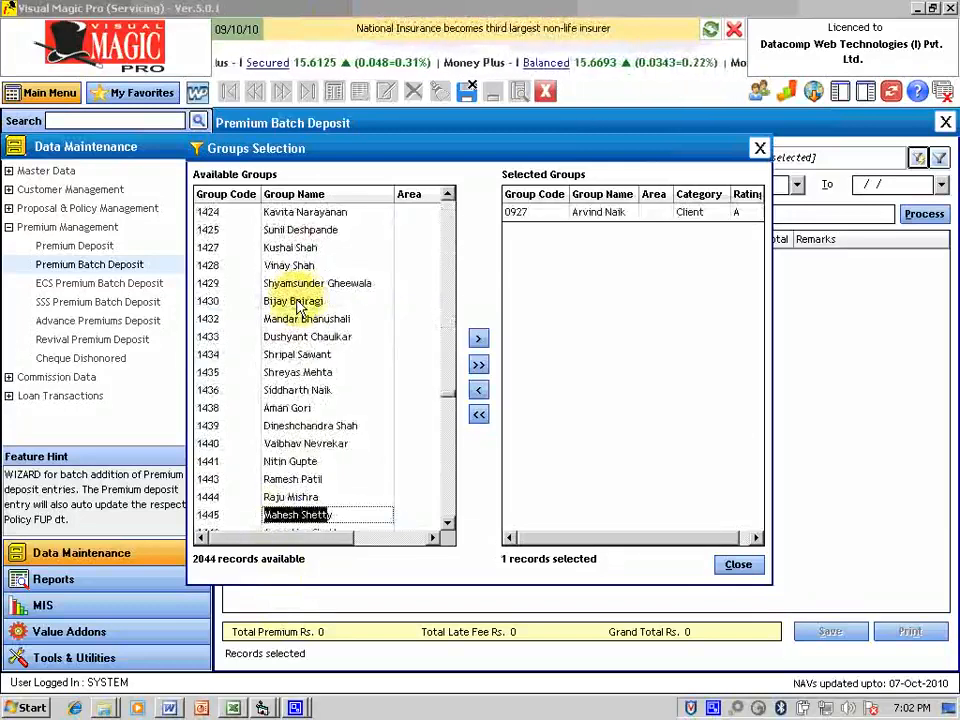
{"action": "double_click", "coordinate": [212, 516]}
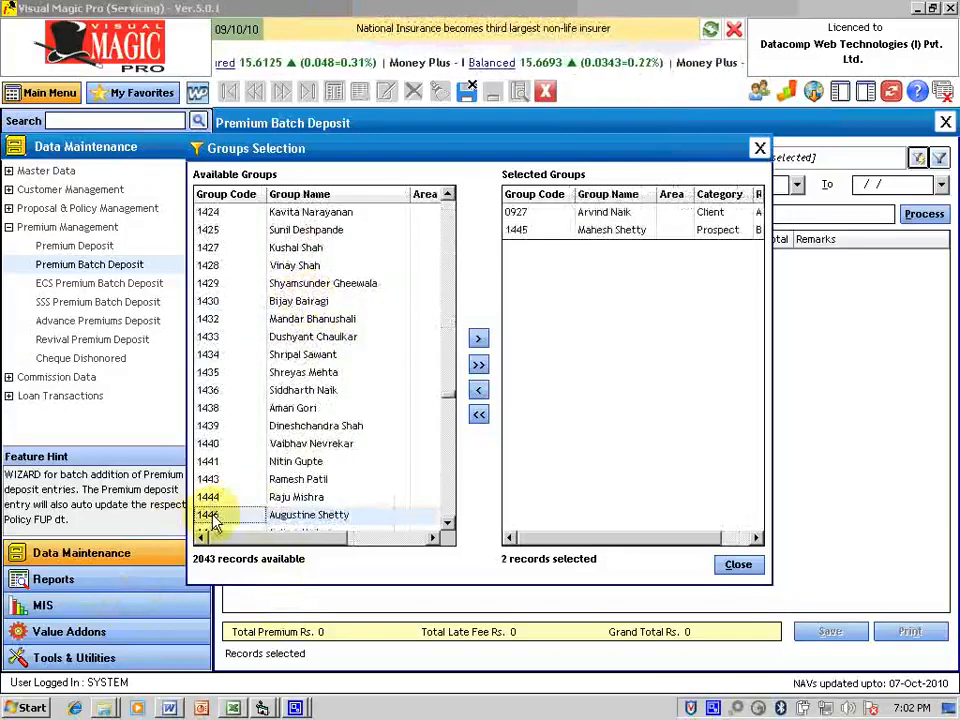
Step: Add two more groups, one found by name search, and close with 4 of 2045 selected
{"action": "left_click", "coordinate": [323, 375]}
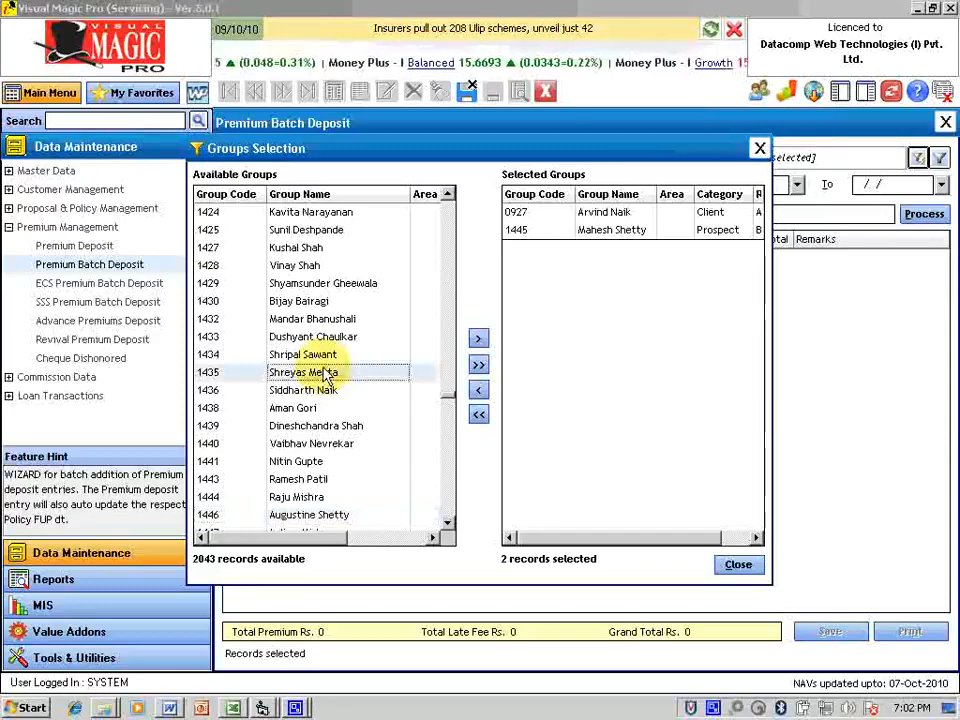
{"action": "key", "text": "Page_Down"}
{"action": "key", "text": "Page_Down"}
{"action": "key", "text": "Page_Down"}
{"action": "key", "text": "Page_Down"}
{"action": "key", "text": "Page_Down"}
{"action": "key", "text": "Page_Down"}
{"action": "key", "text": "Page_Down"}
{"action": "key", "text": "Page_Down"}
{"action": "key", "text": "Page_Down"}
{"action": "key", "text": "Page_Down"}
{"action": "key", "text": "Page_Down"}
{"action": "key", "text": "Page_Down"}
{"action": "key", "text": "Page_Down"}
{"action": "key", "text": "Page_Down"}
{"action": "key", "text": "Page_Down"}
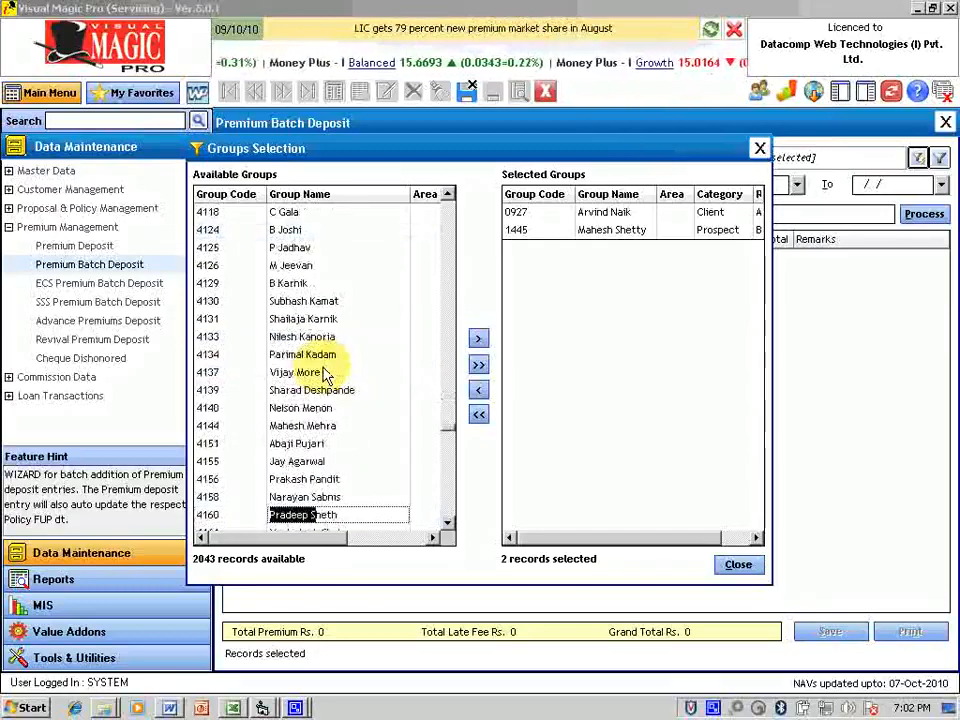
{"action": "double_click", "coordinate": [268, 518]}
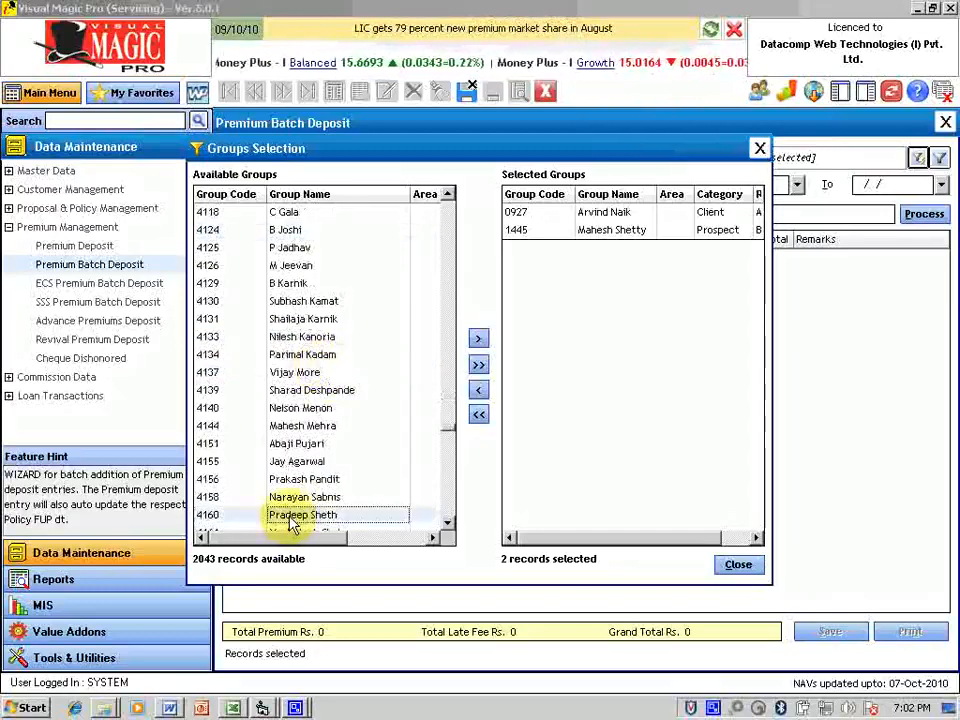
{"action": "key", "text": "Down"}
{"action": "key", "text": "Down"}
{"action": "key", "text": "Down"}
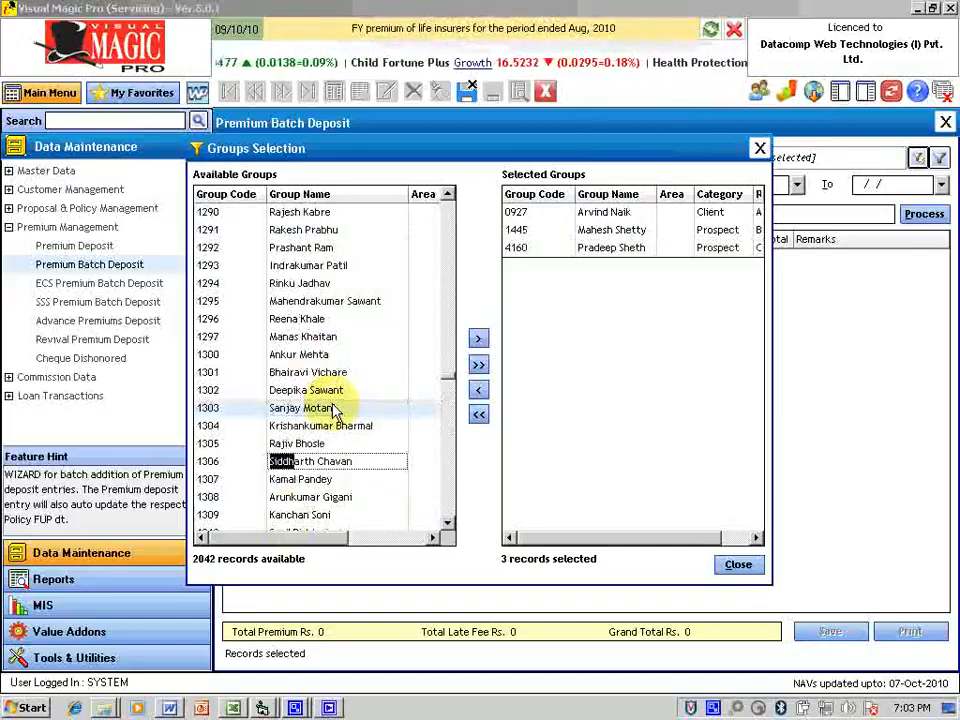
{"action": "type", "text": "Naik"}
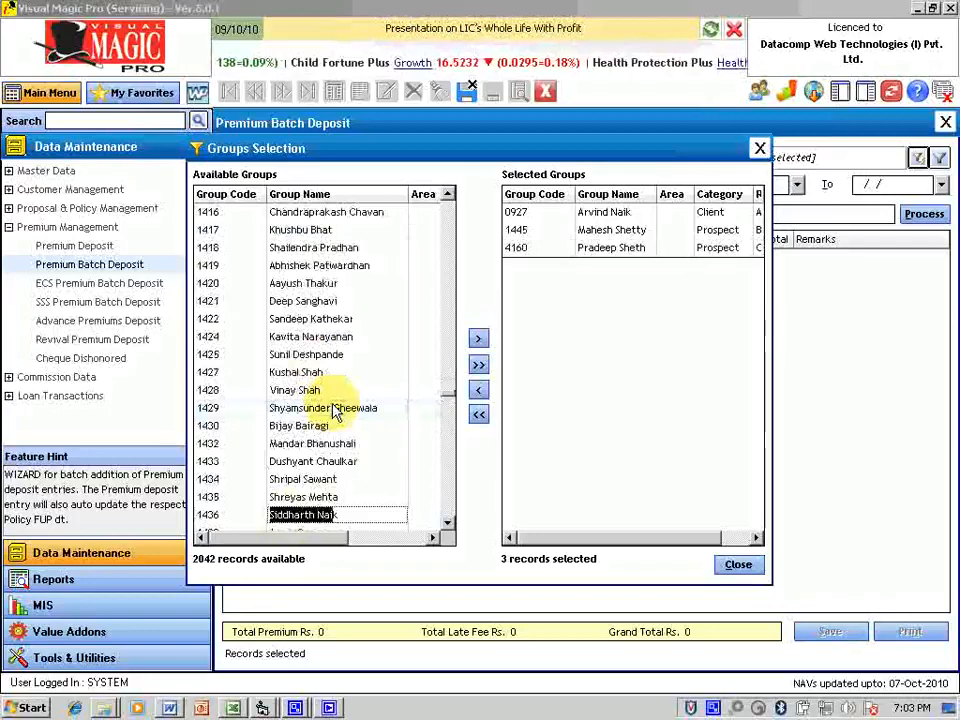
{"action": "double_click", "coordinate": [312, 514]}
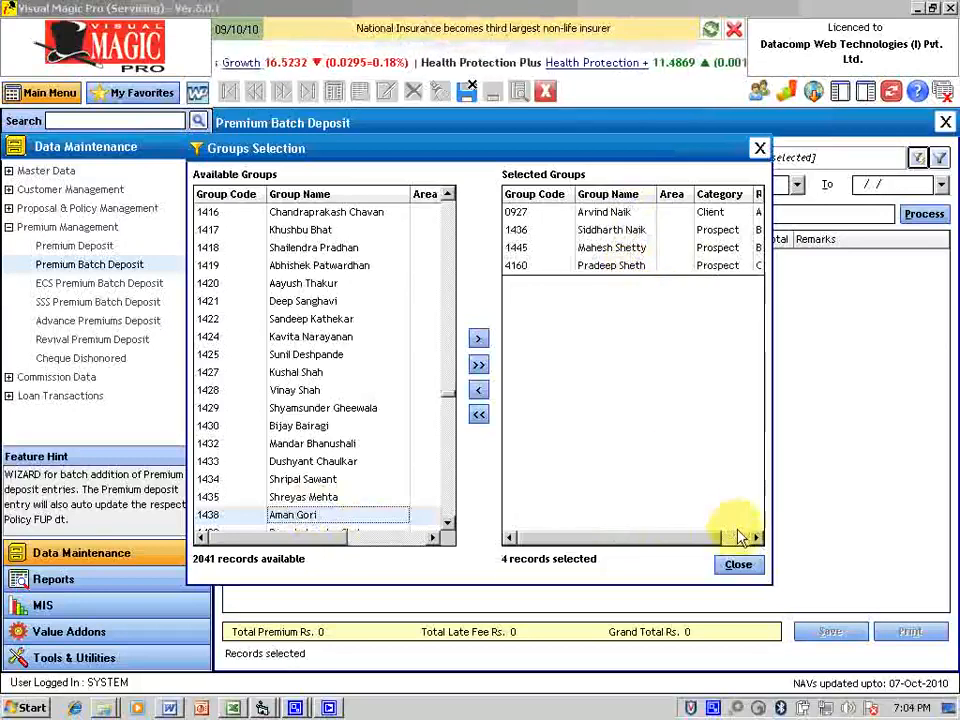
{"action": "left_click", "coordinate": [737, 565]}
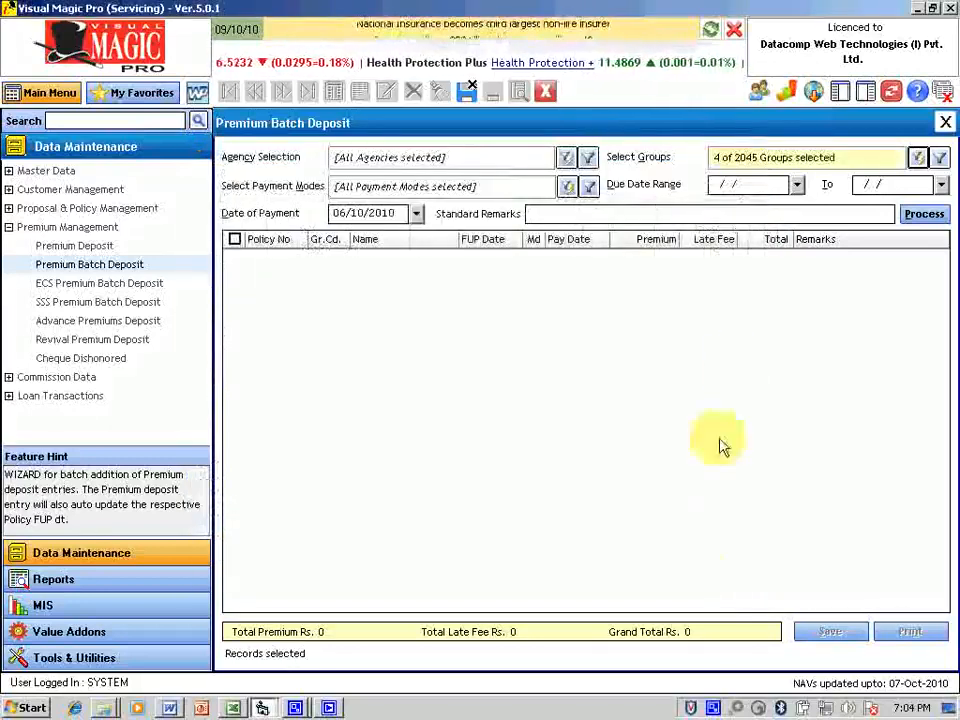
Step: Set the due date range 01/09/2010 to 30/09/2010 and process, listing 16 policies
{"action": "left_click", "coordinate": [797, 184]}
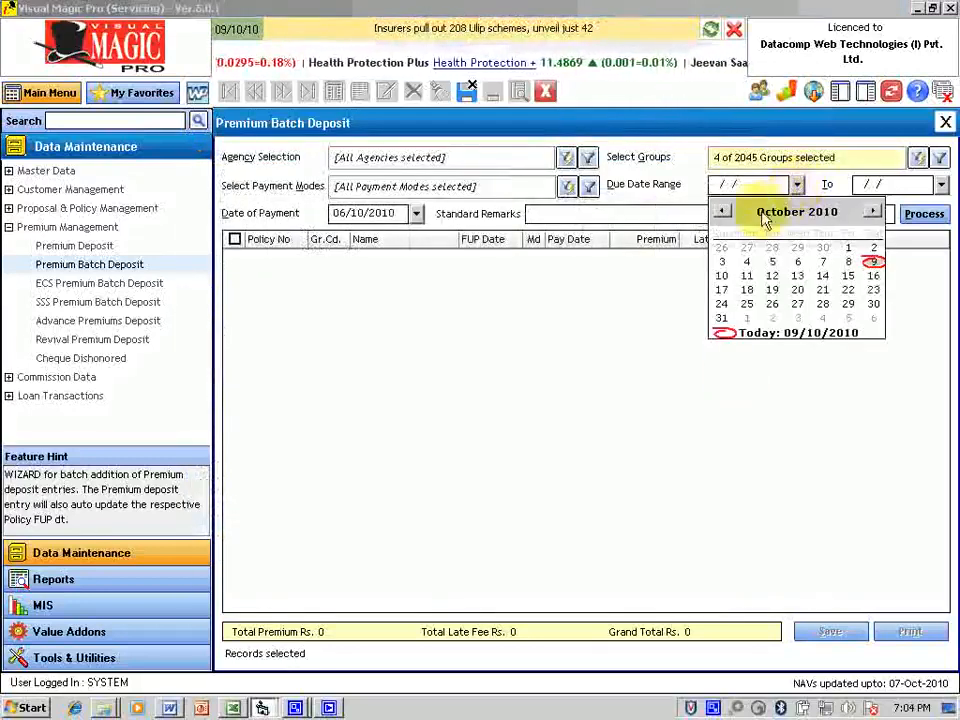
{"action": "left_click", "coordinate": [722, 211]}
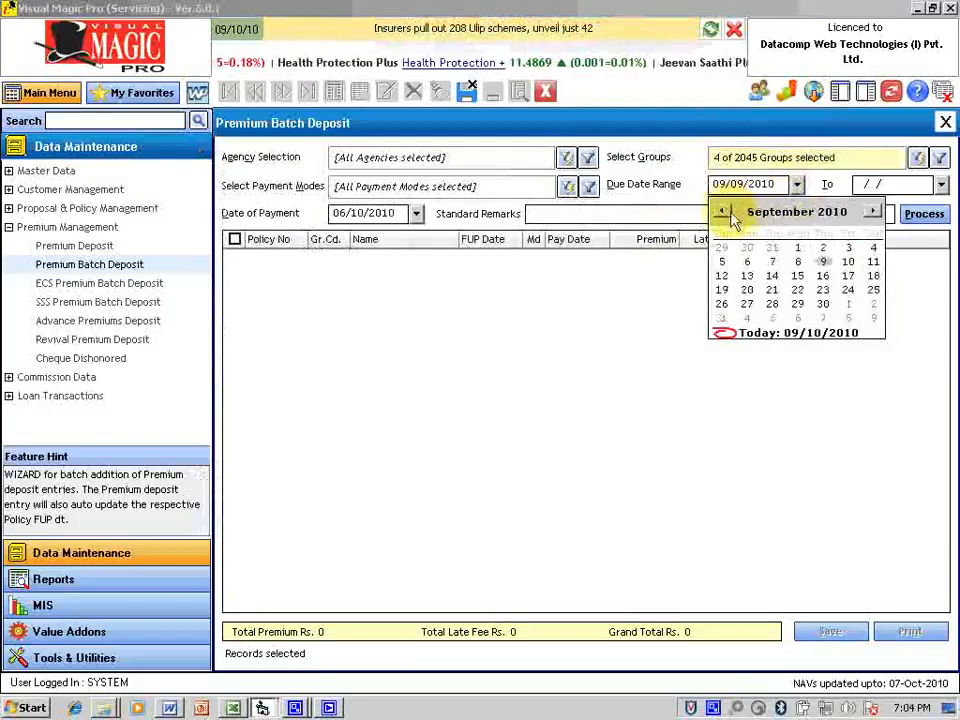
{"action": "left_click", "coordinate": [797, 250]}
{"action": "left_click", "coordinate": [941, 184]}
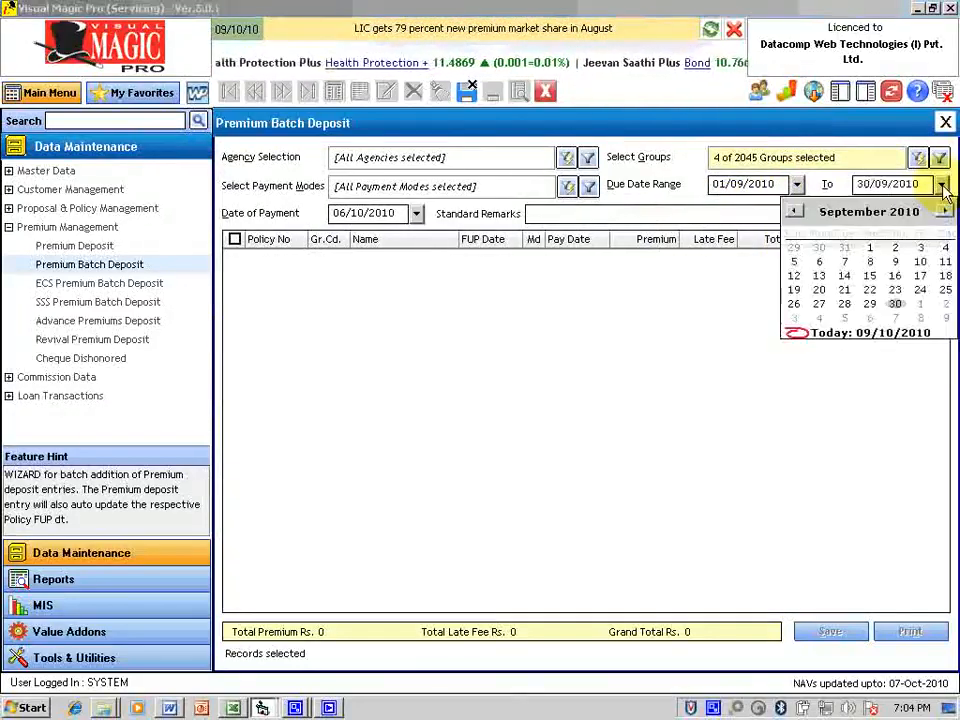
{"action": "left_click", "coordinate": [895, 303]}
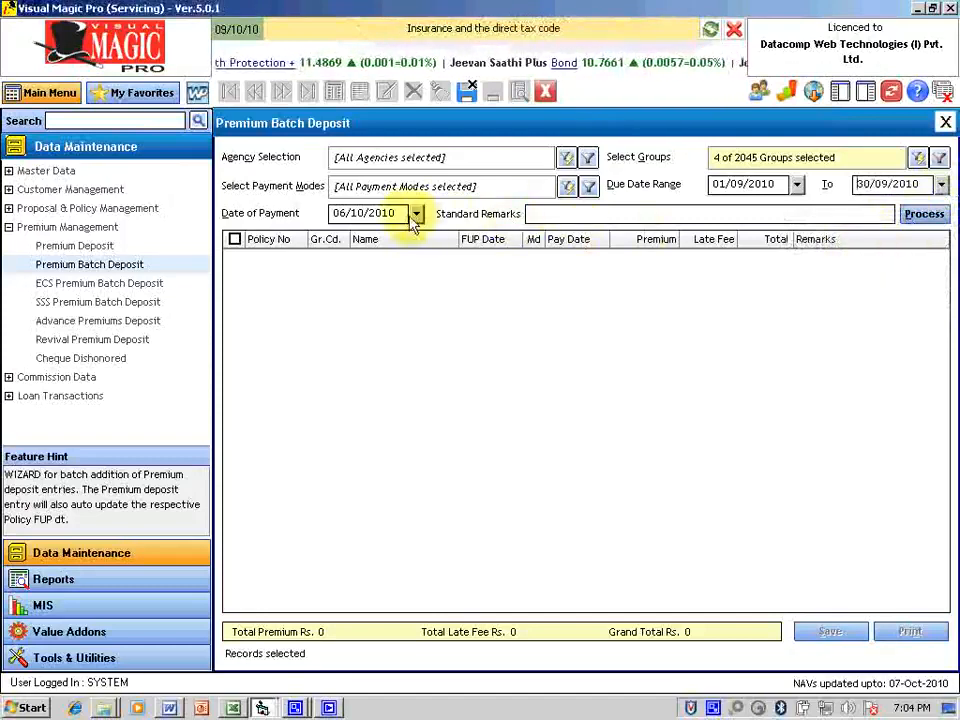
{"action": "left_click", "coordinate": [924, 216]}
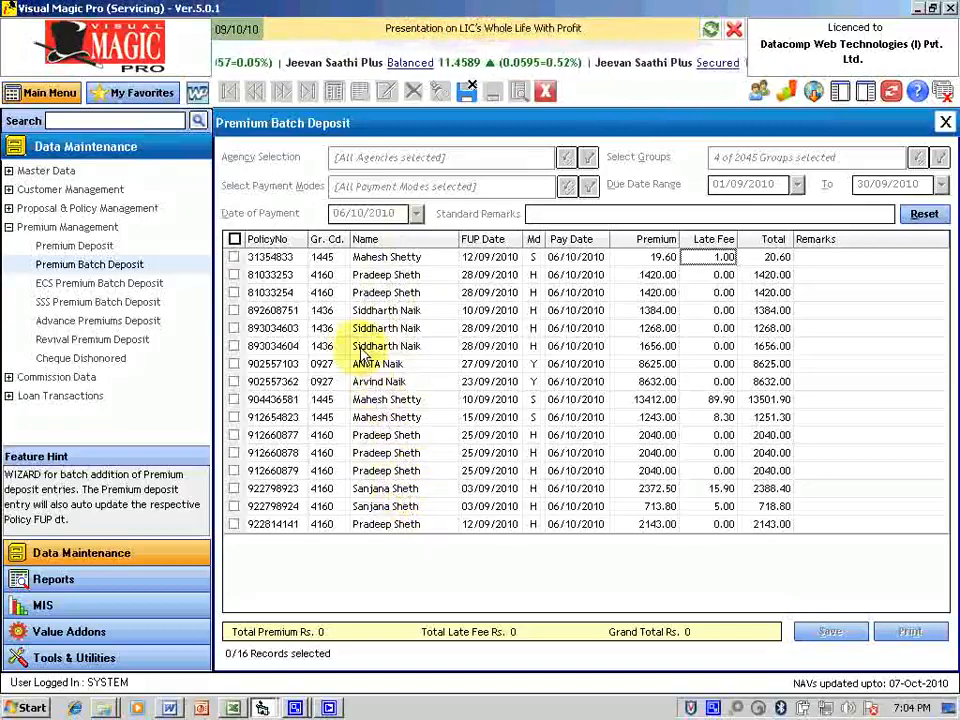
Step: Sort the fetched policies by name and tick policies 2–4 and 6–11 for deposit
{"action": "left_click", "coordinate": [400, 240]}
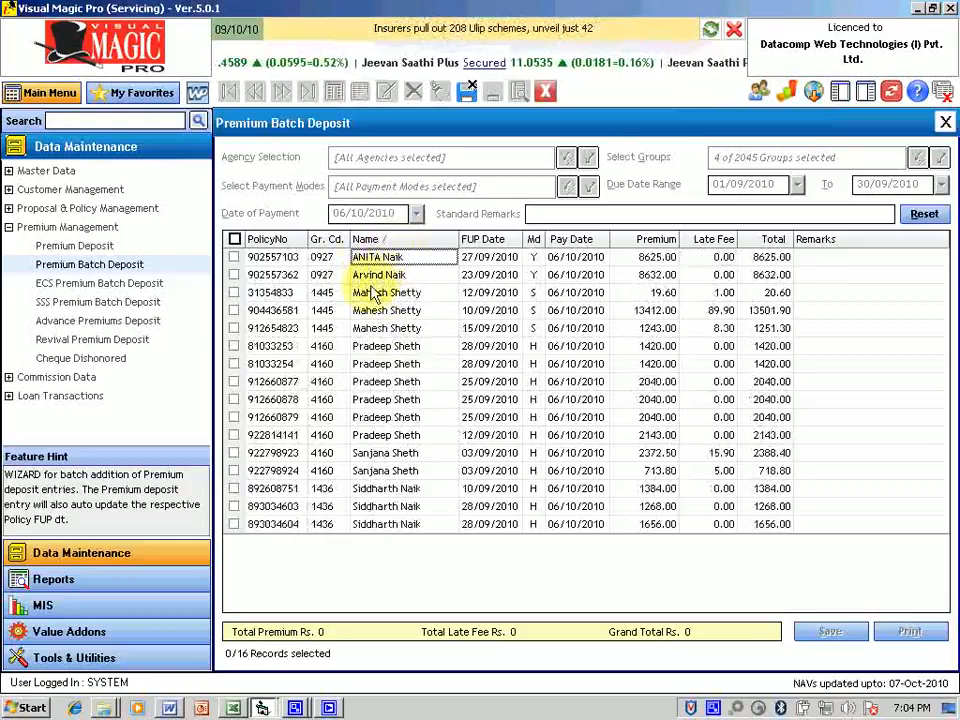
{"action": "left_click", "coordinate": [233, 275]}
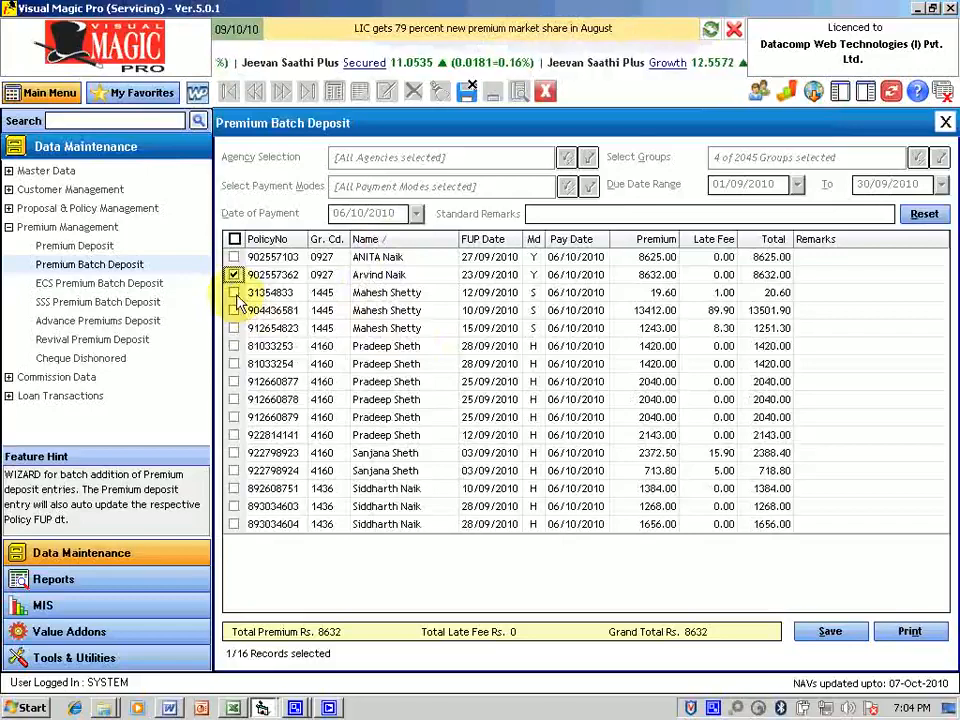
{"action": "left_click", "coordinate": [235, 294]}
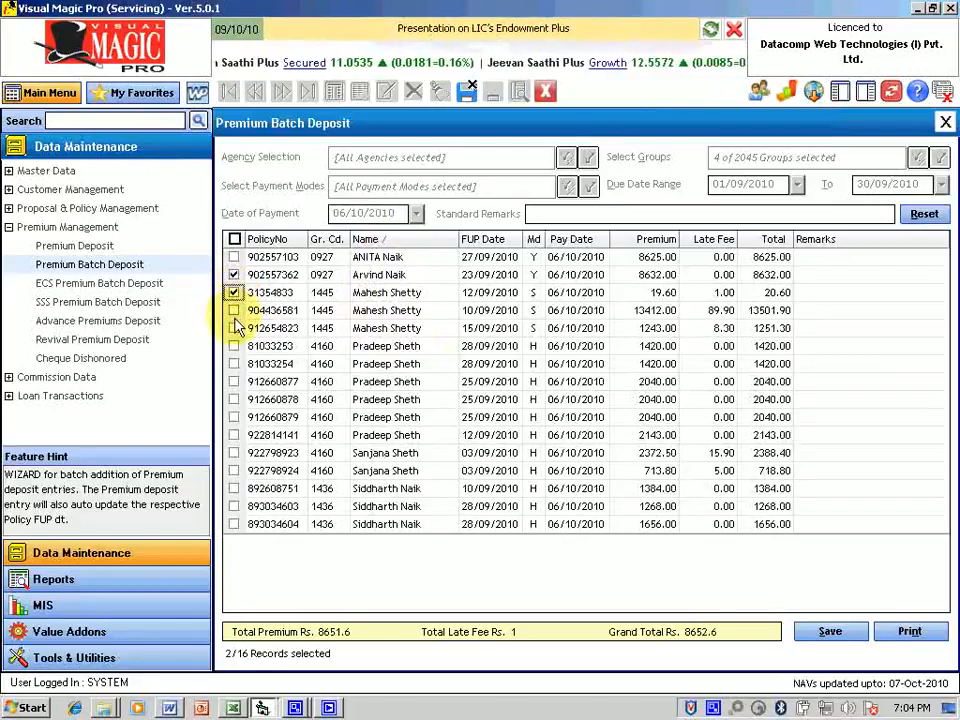
{"action": "left_click", "coordinate": [234, 311]}
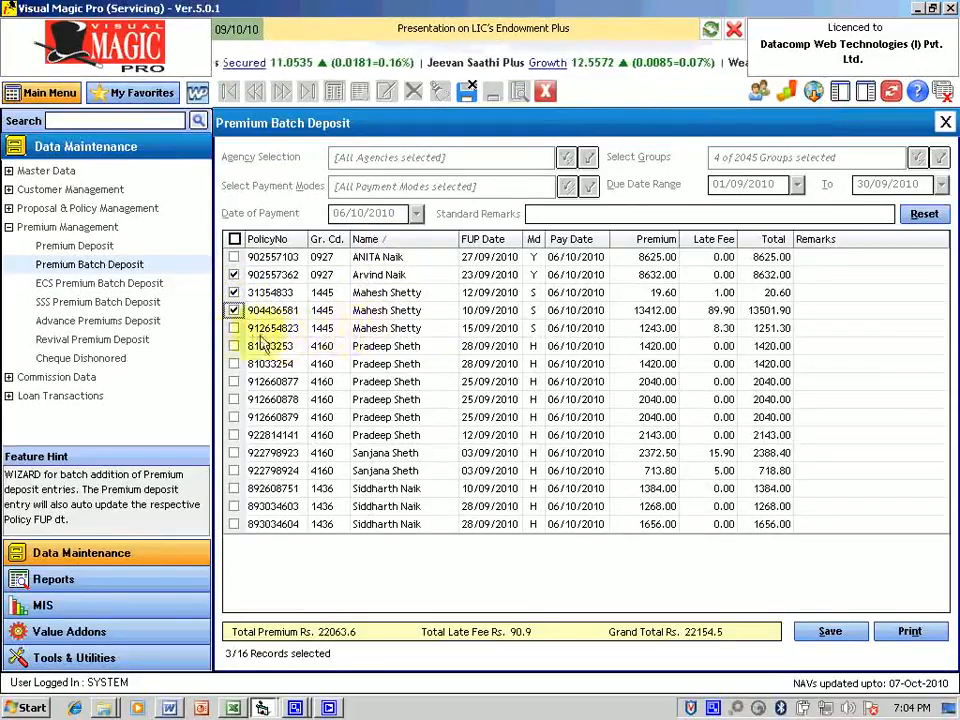
{"action": "left_click", "coordinate": [234, 347]}
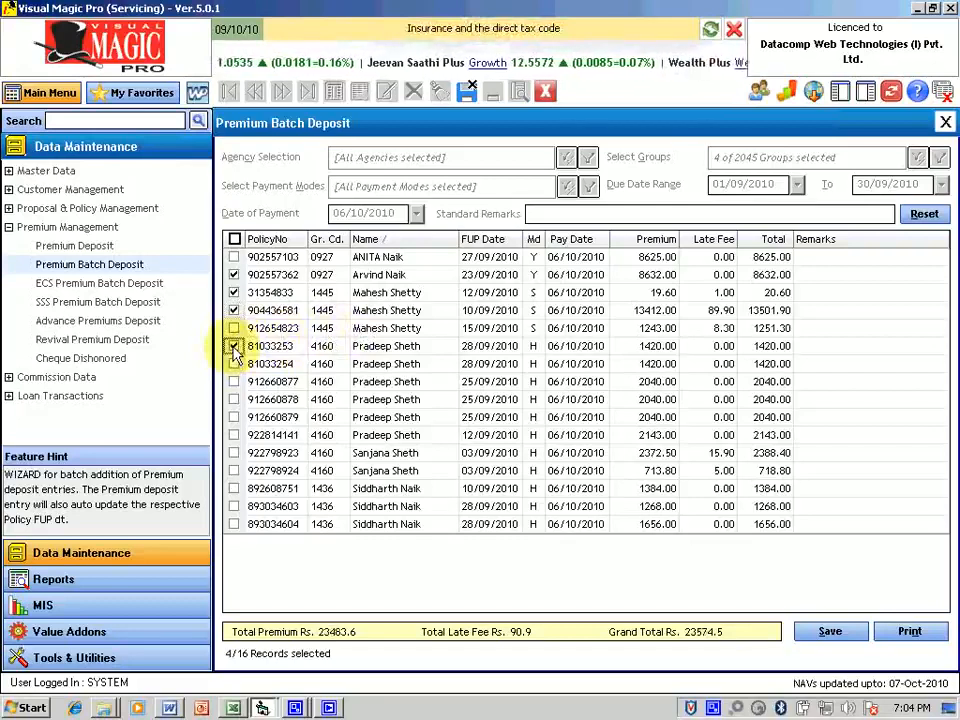
{"action": "left_click", "coordinate": [234, 364]}
{"action": "left_click", "coordinate": [234, 382]}
{"action": "left_click", "coordinate": [234, 400]}
{"action": "left_click", "coordinate": [234, 417]}
{"action": "left_click", "coordinate": [234, 435]}
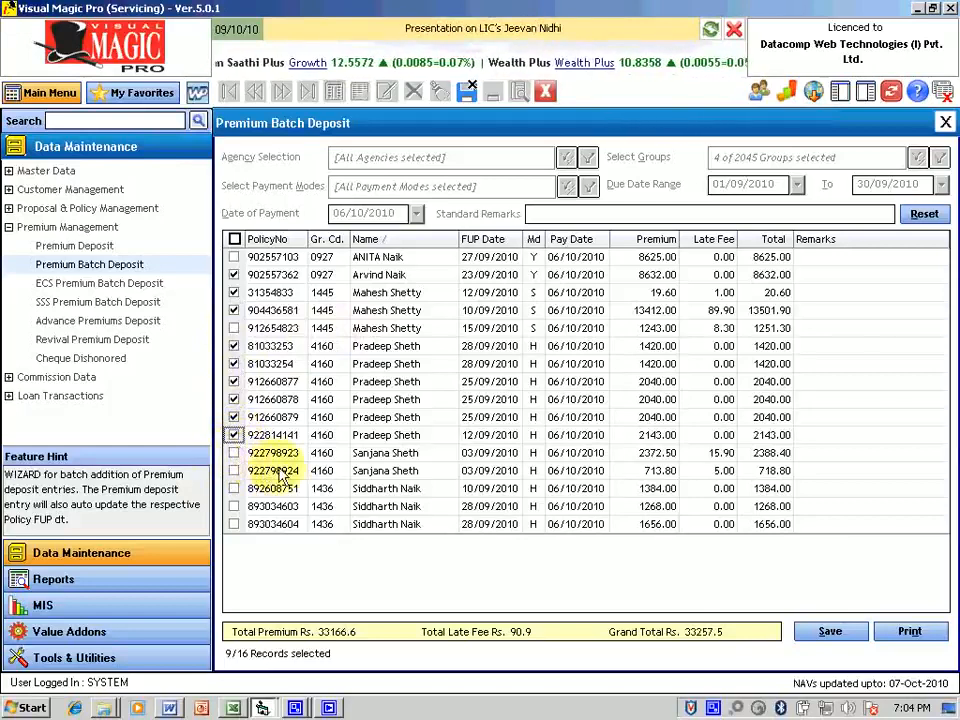
Step: Tick the last three policies, bringing the batch to 12 of 16
{"action": "left_click", "coordinate": [234, 488]}
{"action": "left_click", "coordinate": [234, 506]}
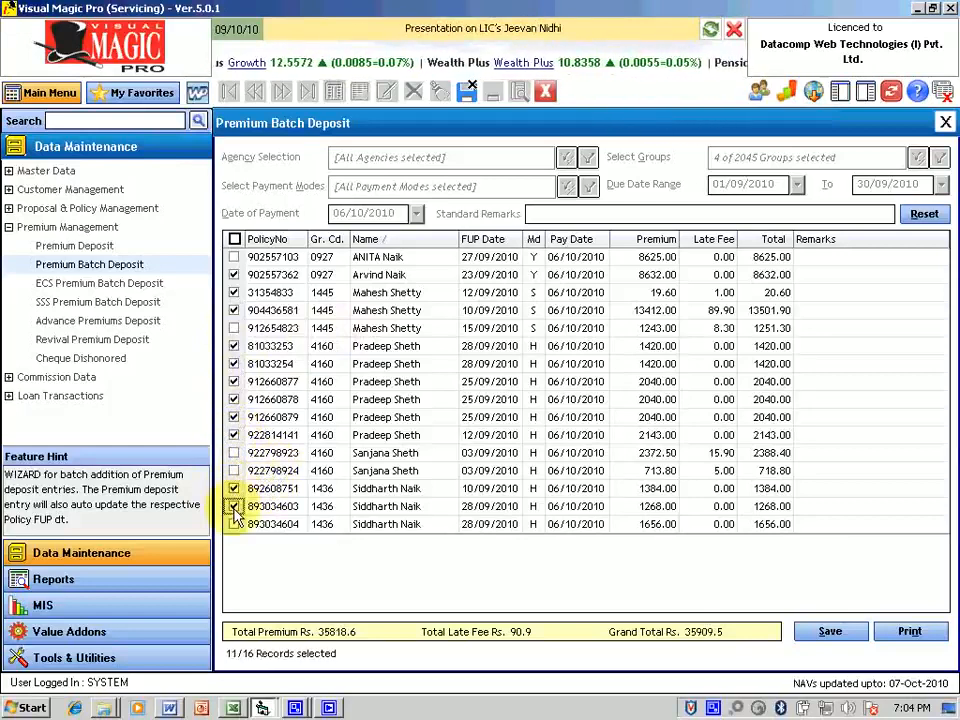
{"action": "left_click", "coordinate": [234, 524]}
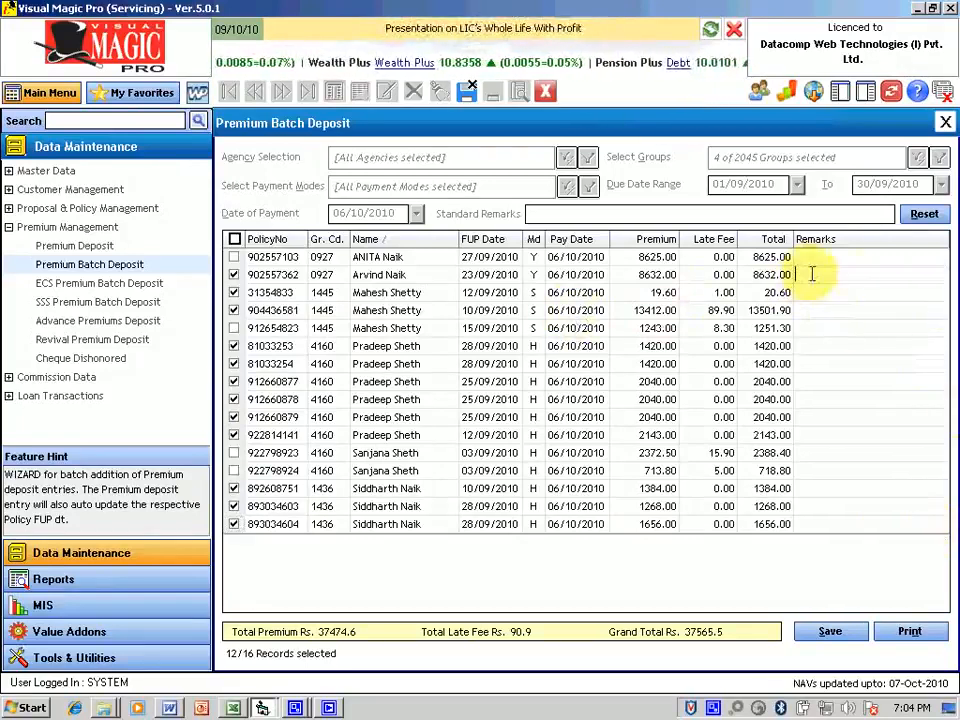
Step: Add the remark 'Chq No. 4' to the second policy
{"action": "left_click", "coordinate": [845, 274]}
{"action": "type", "text": "Chq No. 444554"}
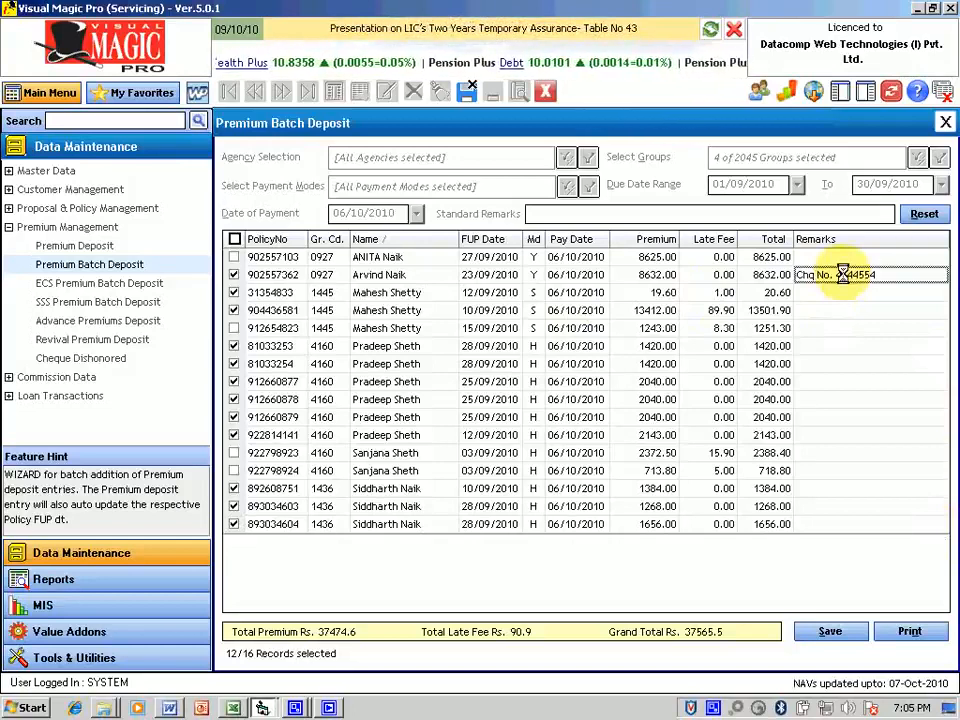
{"action": "key", "text": "Return"}
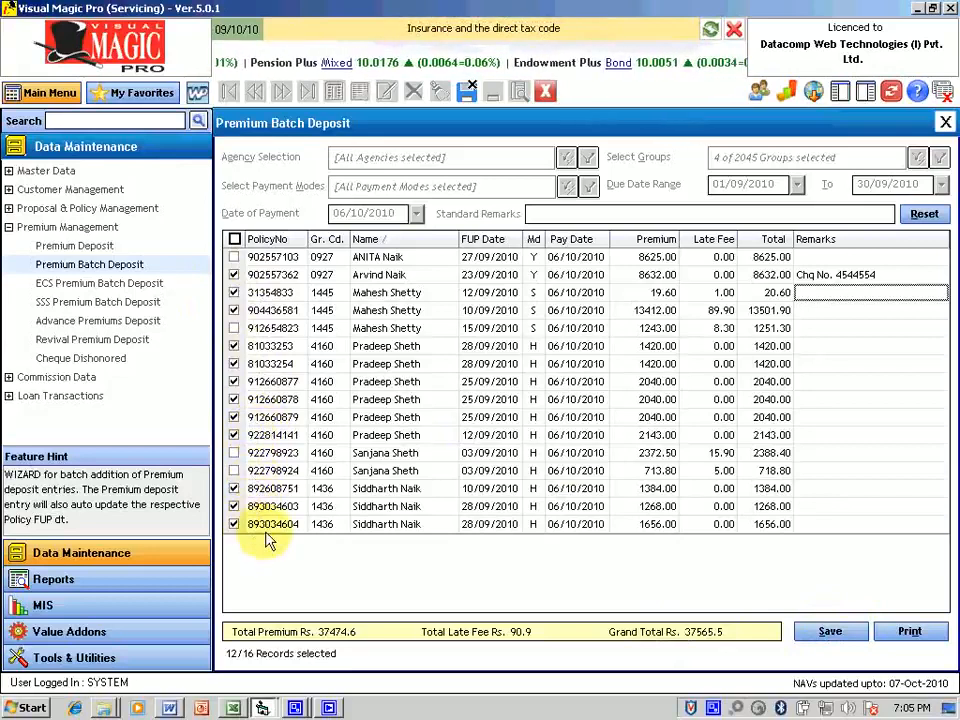
Step: Save the 12 ticked premium deposits, then clear the grid and reset groups to All Groups
{"action": "left_click", "coordinate": [830, 631]}
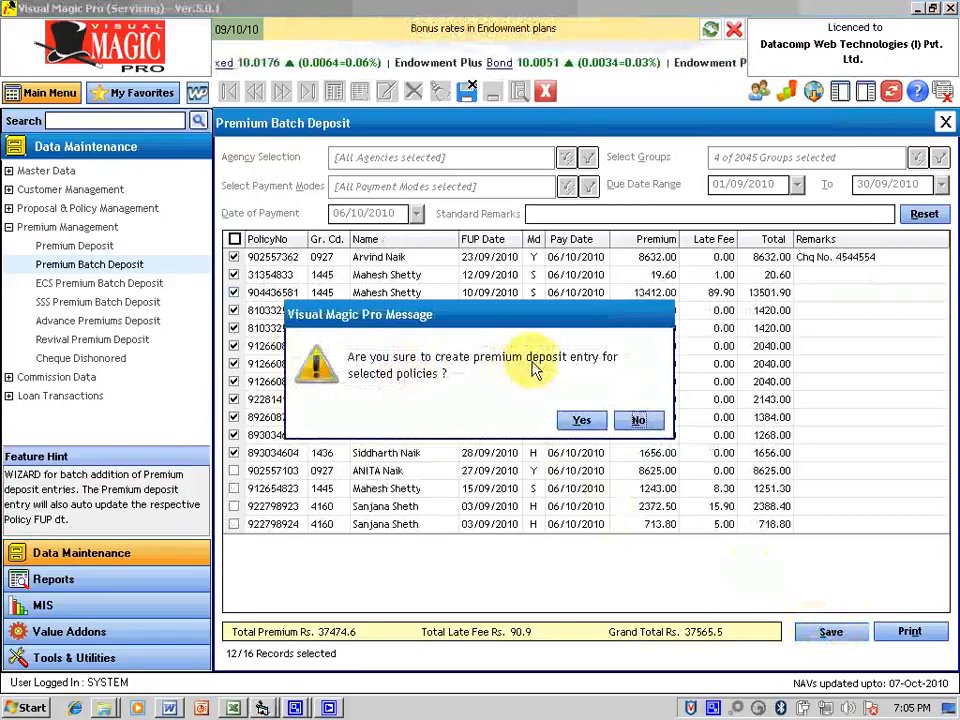
{"action": "left_click", "coordinate": [584, 422]}
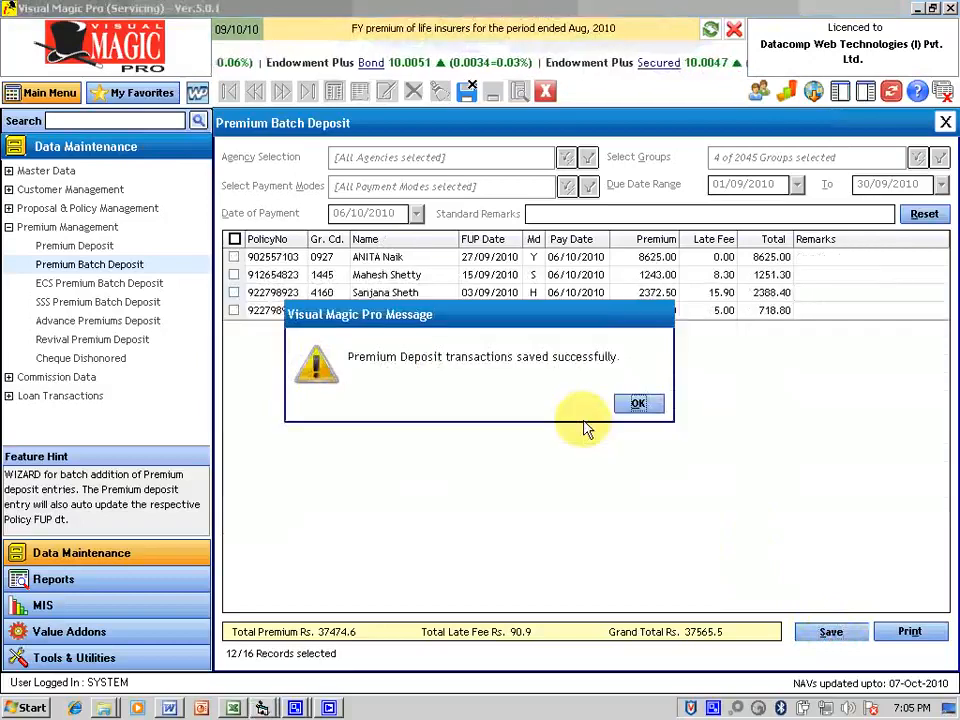
{"action": "left_click", "coordinate": [639, 404]}
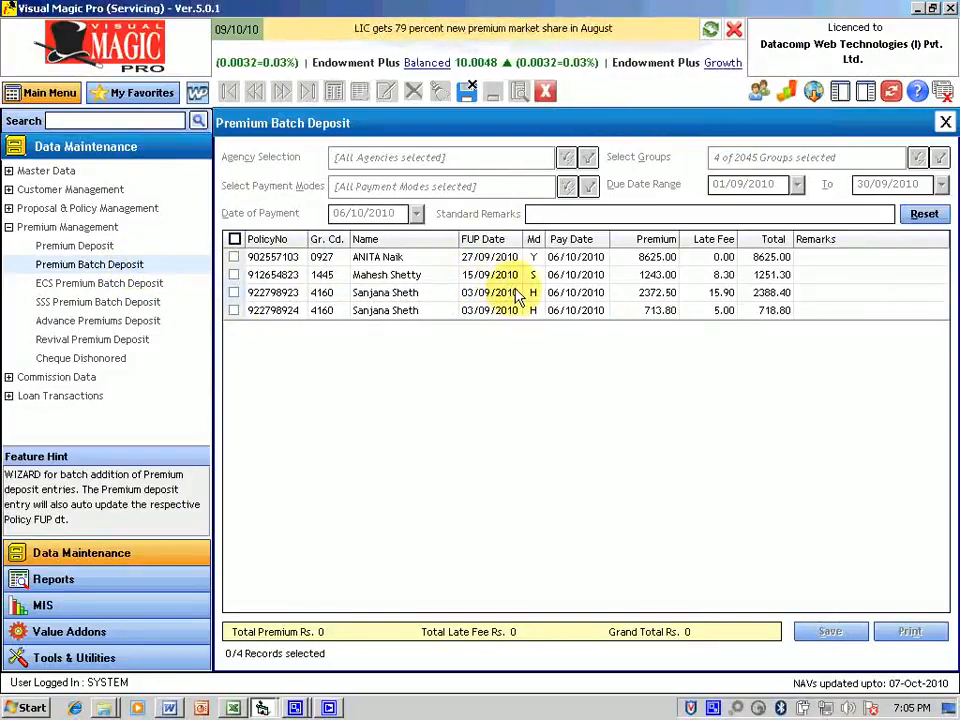
{"action": "left_click", "coordinate": [918, 215]}
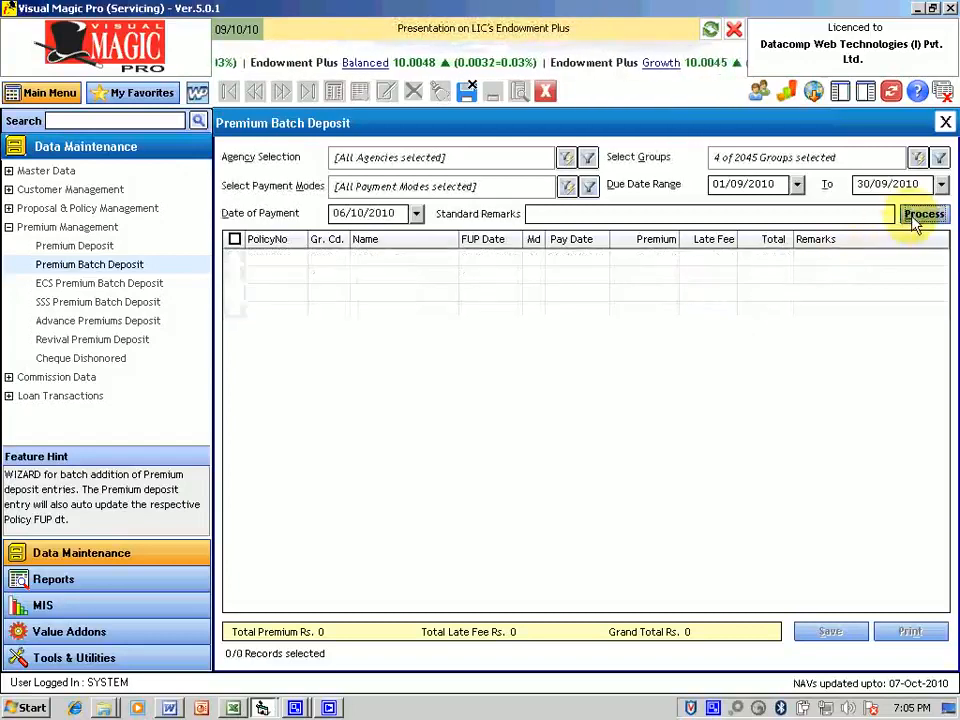
{"action": "left_click", "coordinate": [917, 160]}
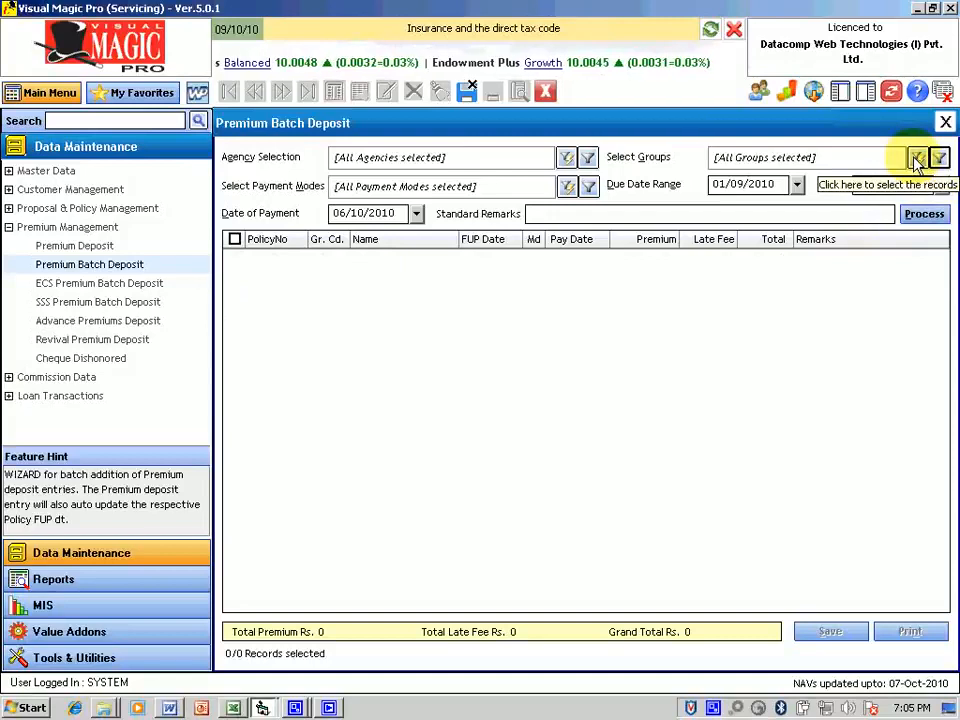
Step: Search for and select only group 1460, fetch its six policies, then clear the grid
{"action": "left_click", "coordinate": [917, 160]}
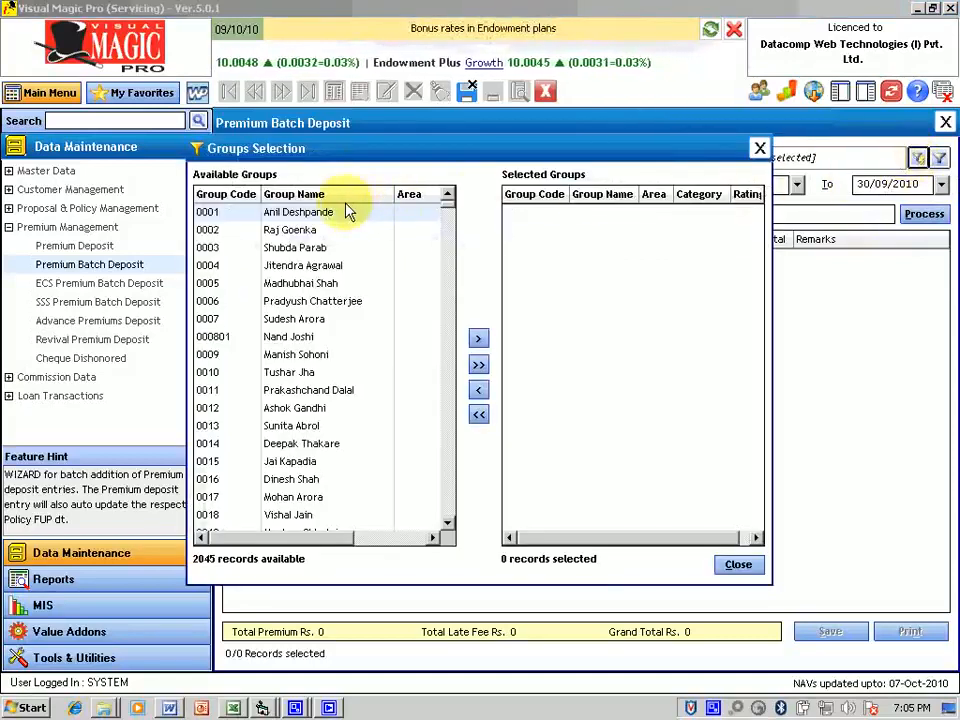
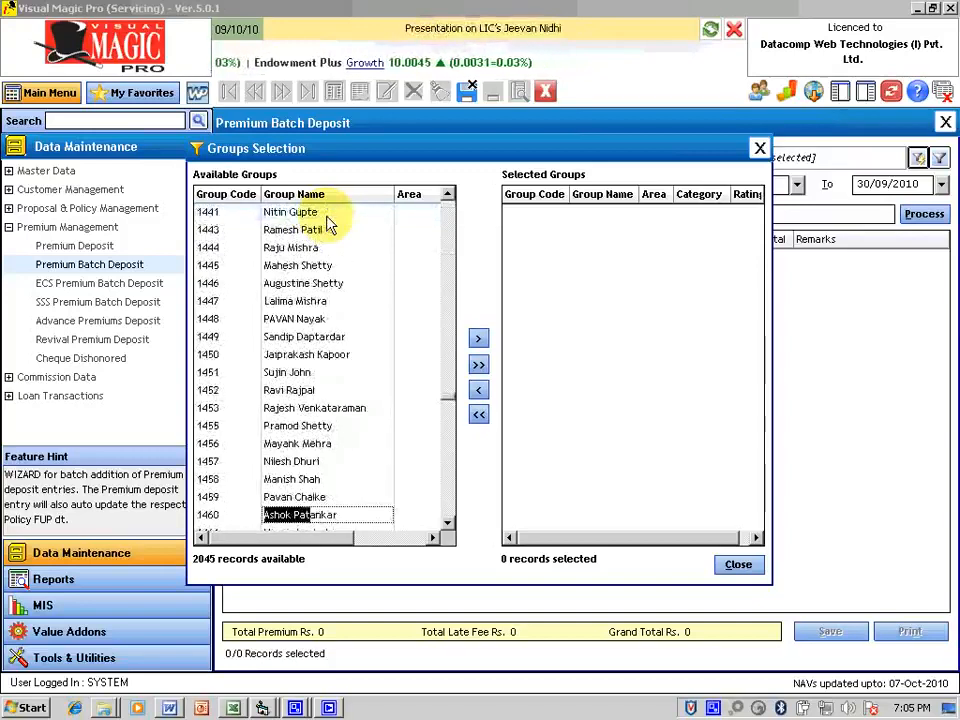
{"action": "double_click", "coordinate": [325, 516]}
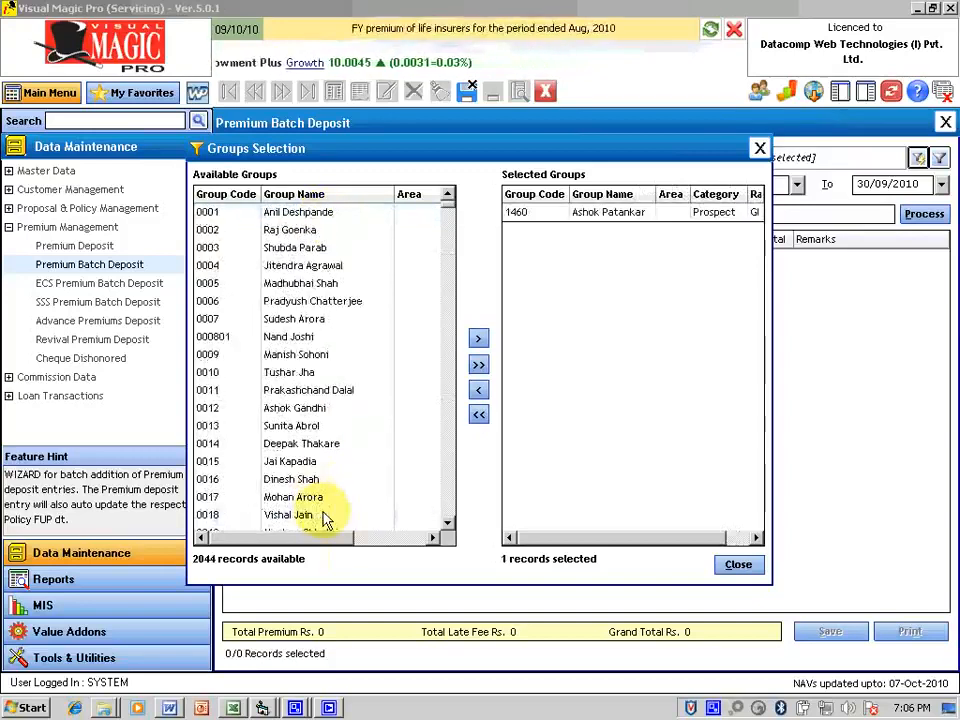
{"action": "left_click", "coordinate": [737, 566]}
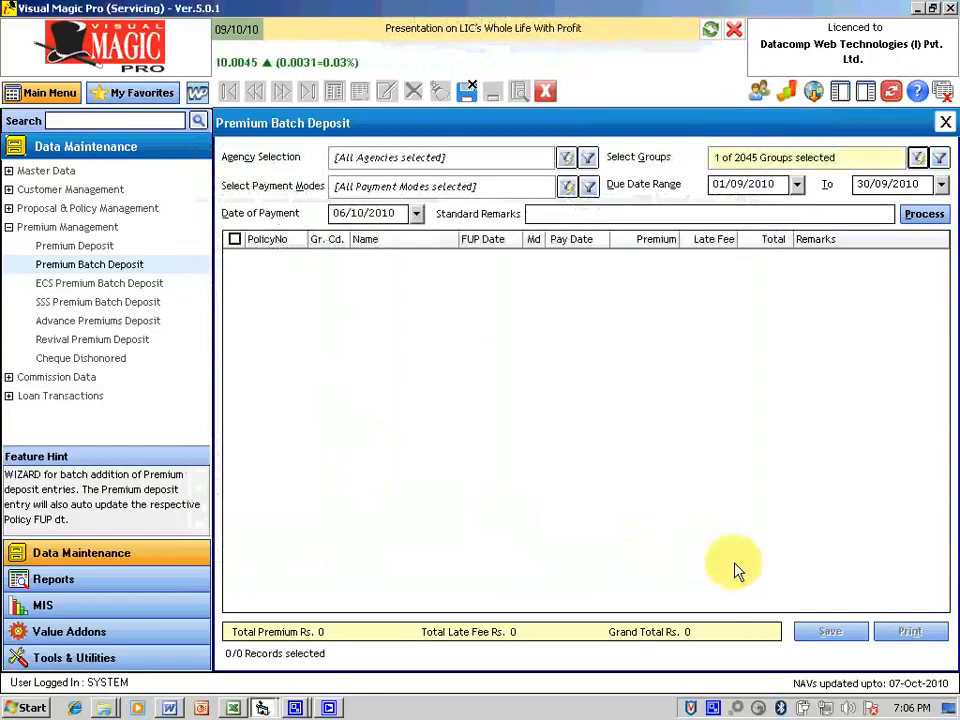
{"action": "left_click", "coordinate": [918, 217]}
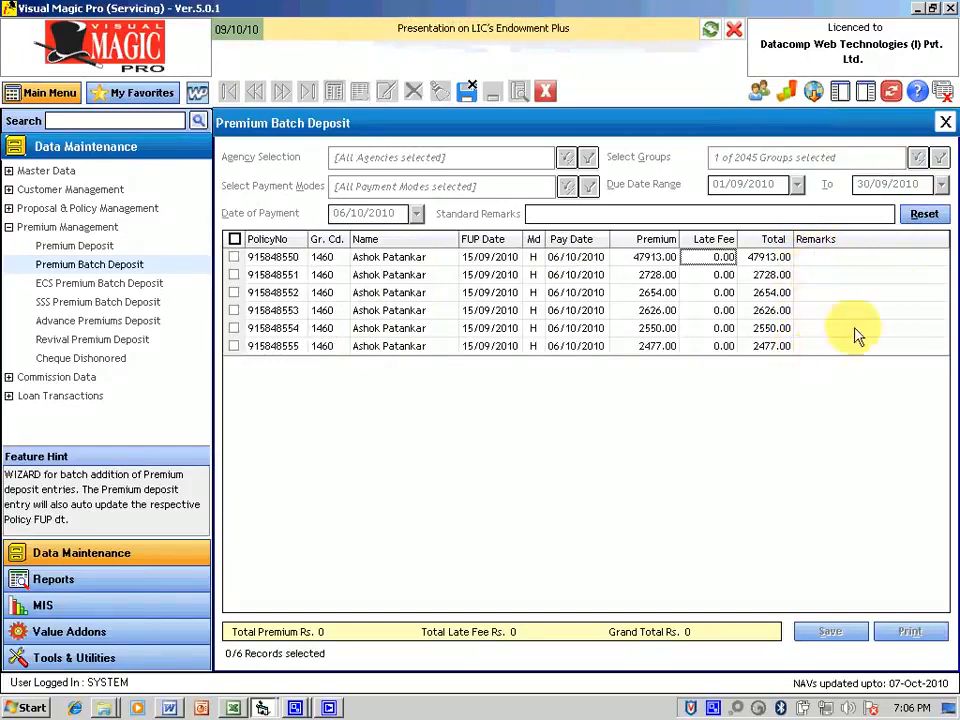
{"action": "left_click", "coordinate": [922, 216]}
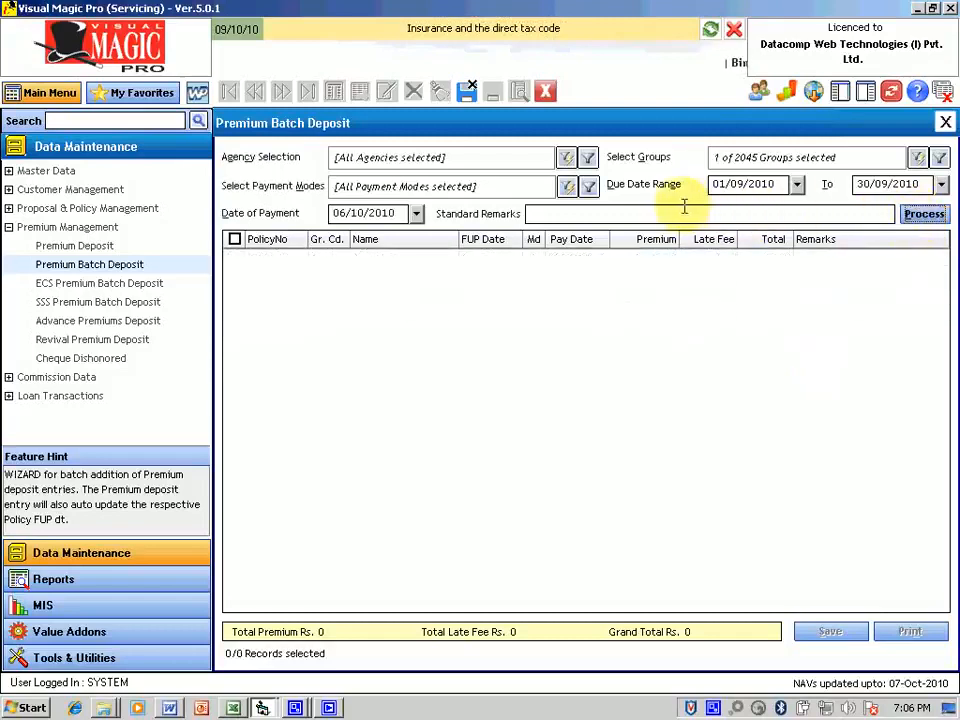
Step: Enter an SBI cheque-number standard remark, fetch group 1460's six policies, tick all and save
{"action": "type", "text": "Ch"}
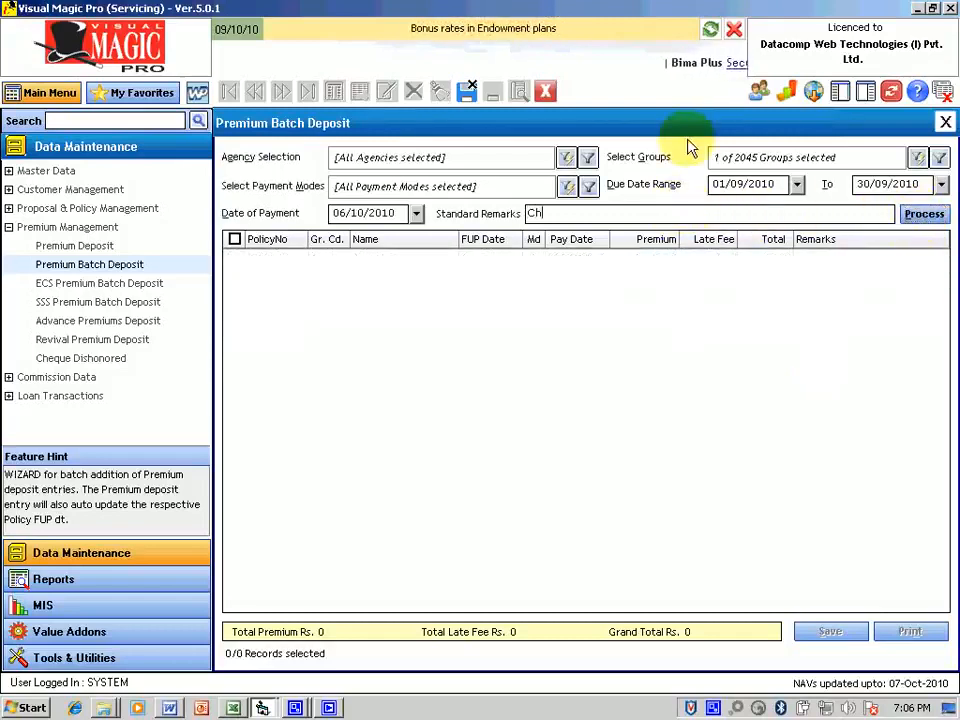
{"action": "type", "text": "q No.45"}
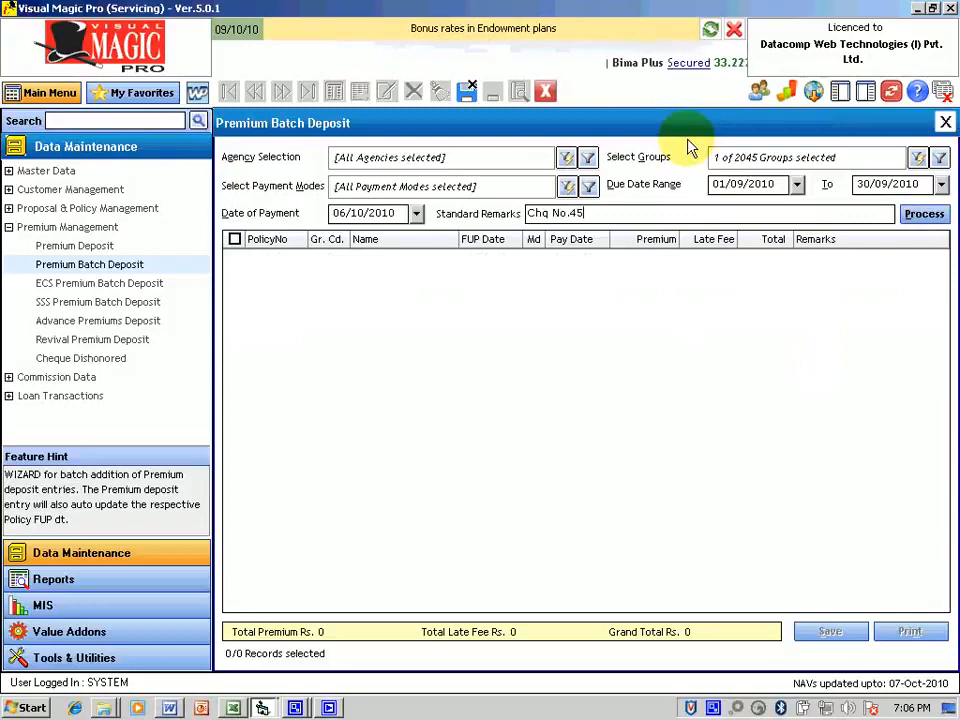
{"action": "type", "text": "44554 "}
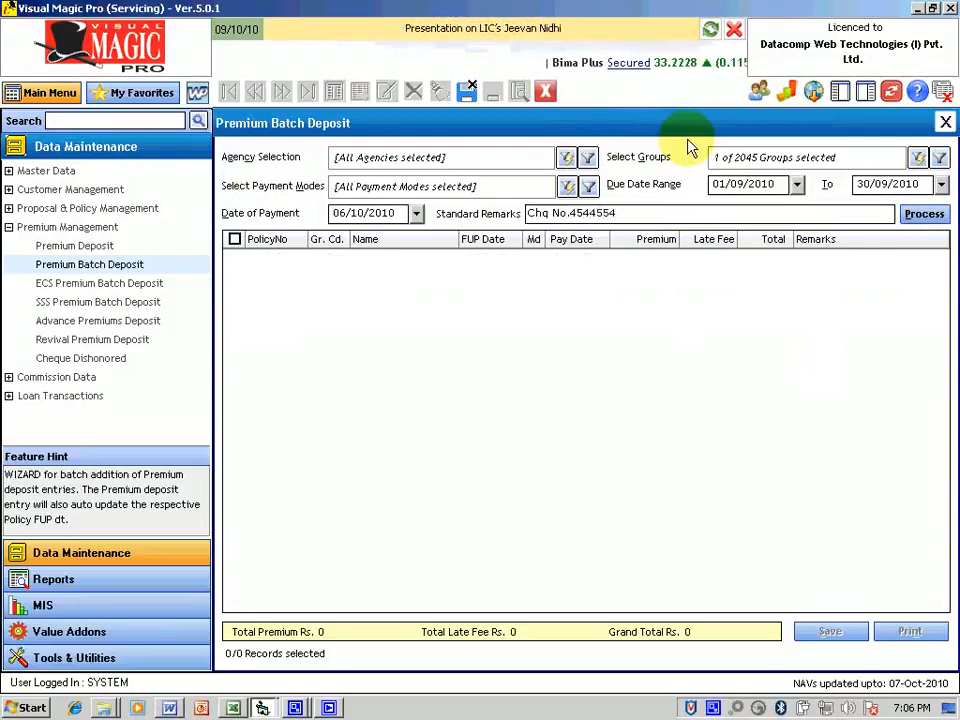
{"action": "type", "text": "SBI"}
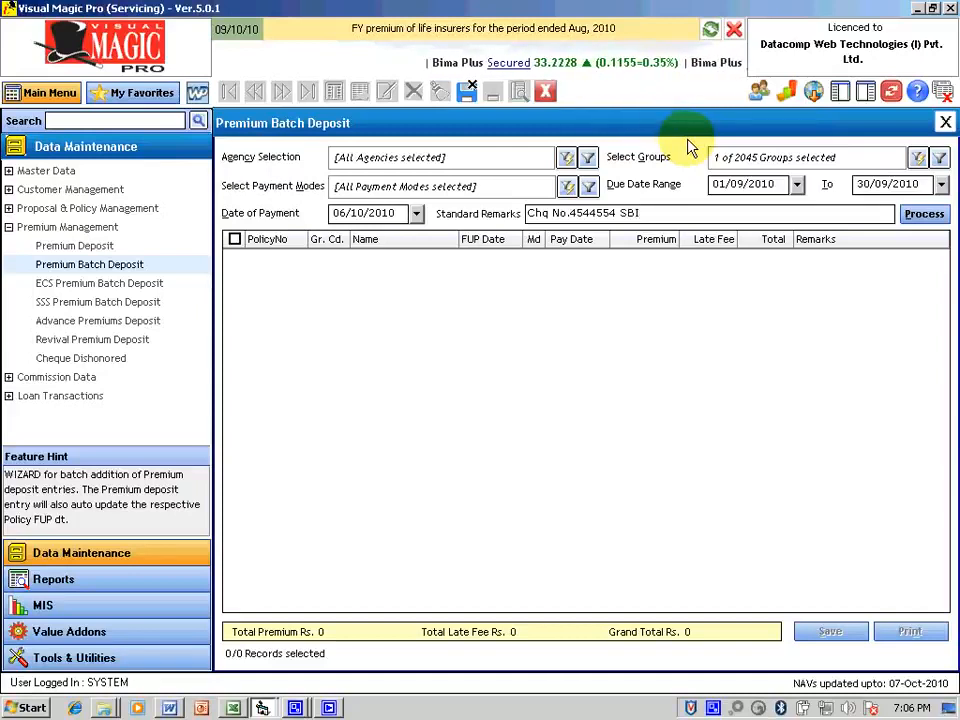
{"action": "left_click", "coordinate": [926, 216]}
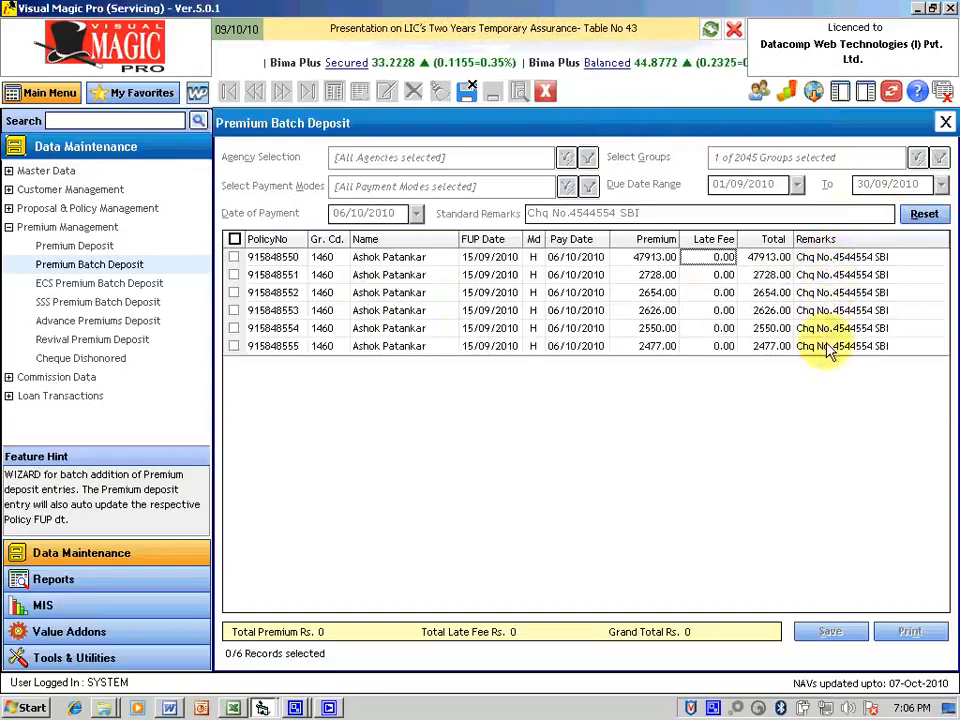
{"action": "left_click", "coordinate": [234, 240]}
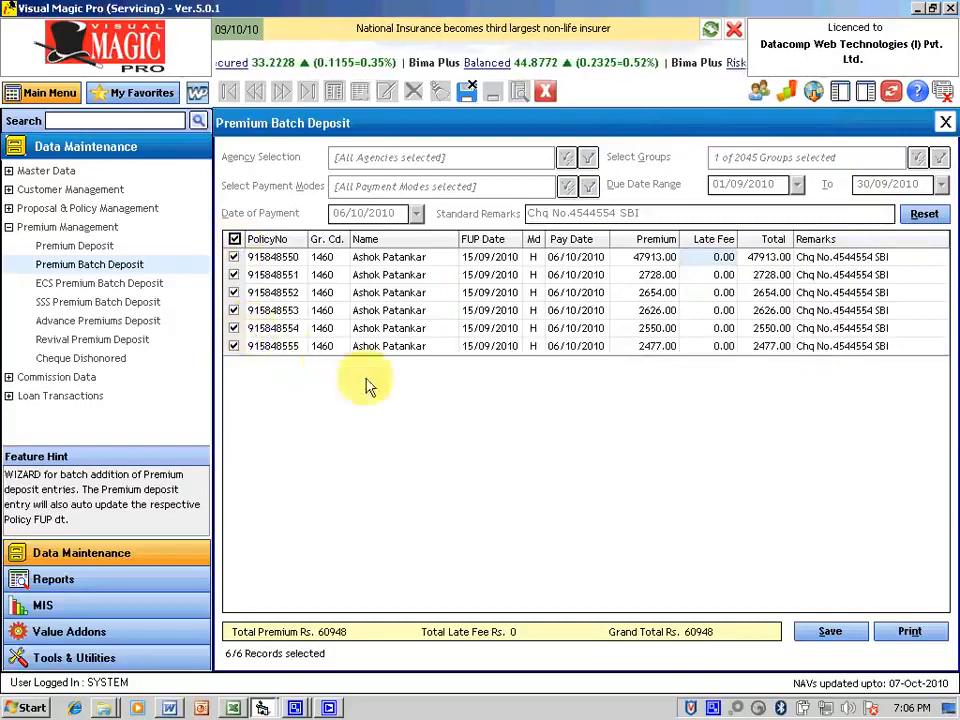
{"action": "left_click", "coordinate": [828, 631]}
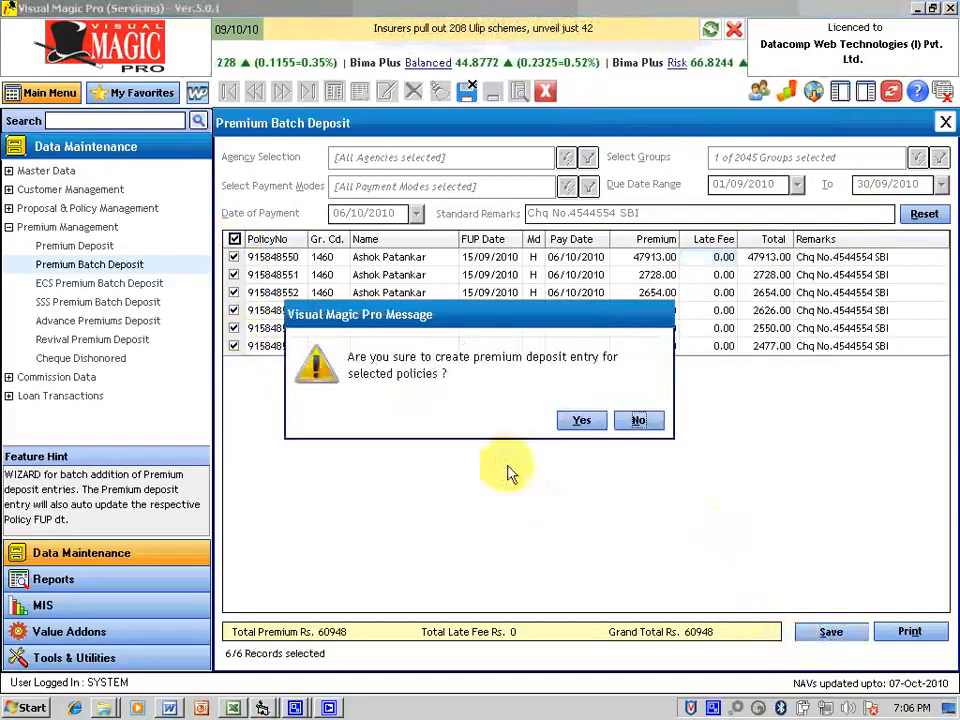
{"action": "left_click", "coordinate": [582, 421]}
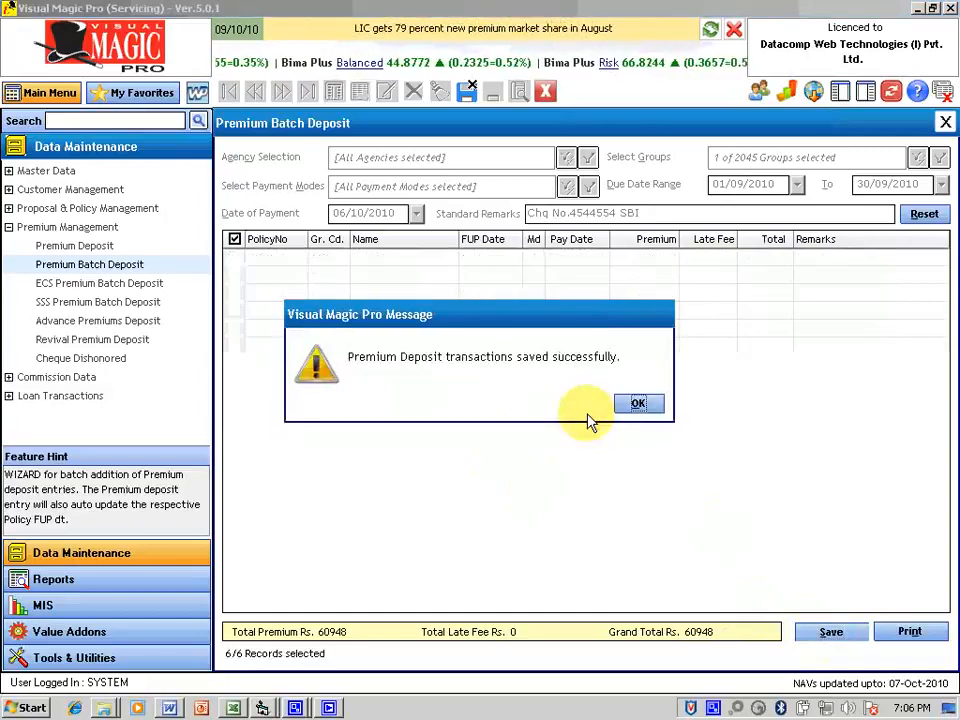
{"action": "left_click", "coordinate": [644, 408]}
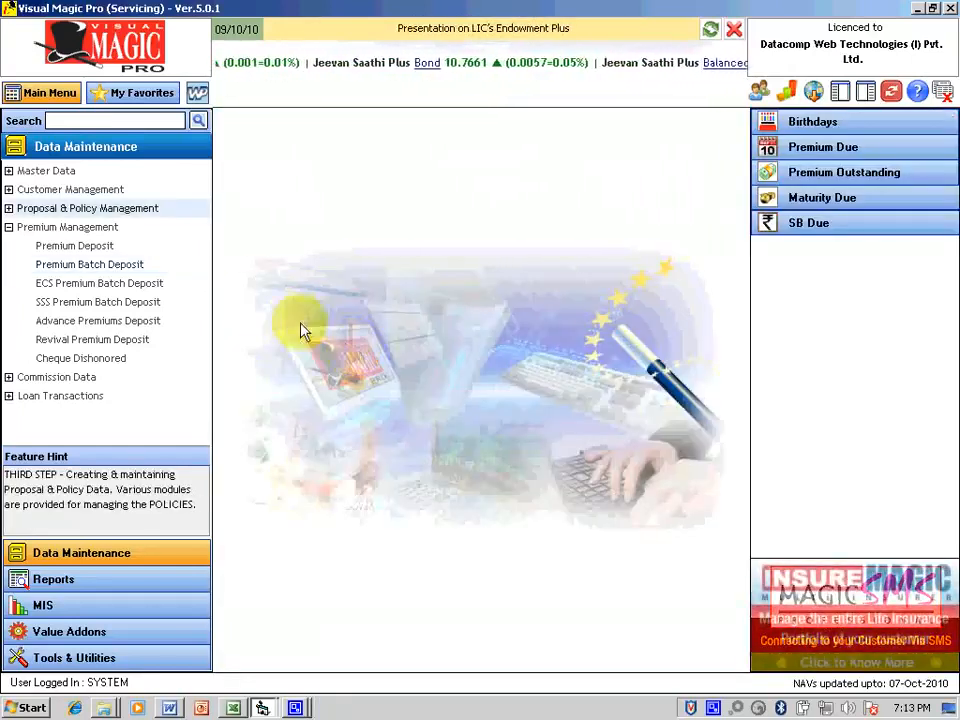
Step: In ECS Premium Batch Deposit, load policies with debit dates 01/04/2010–30/04/2010
{"action": "left_click", "coordinate": [78, 289]}
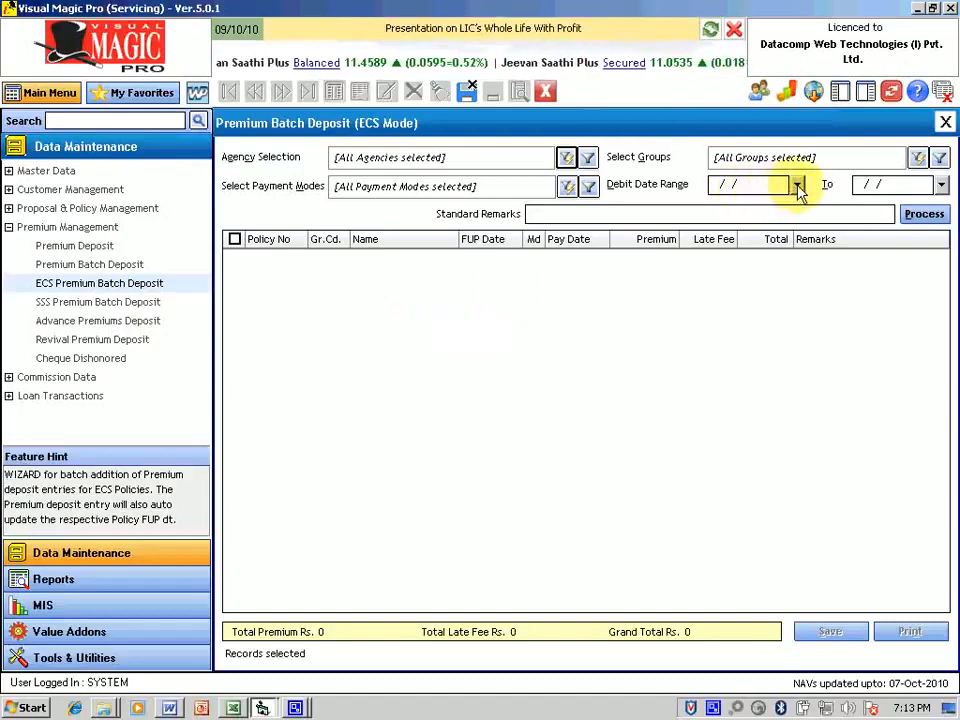
{"action": "left_click", "coordinate": [720, 185]}
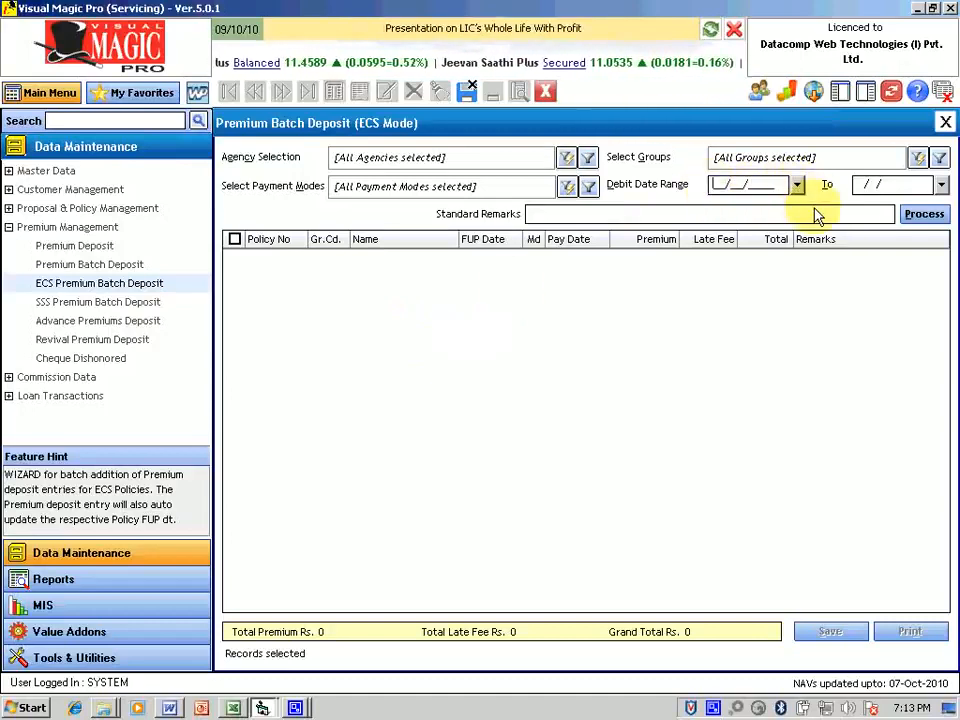
{"action": "type", "text": "01042"}
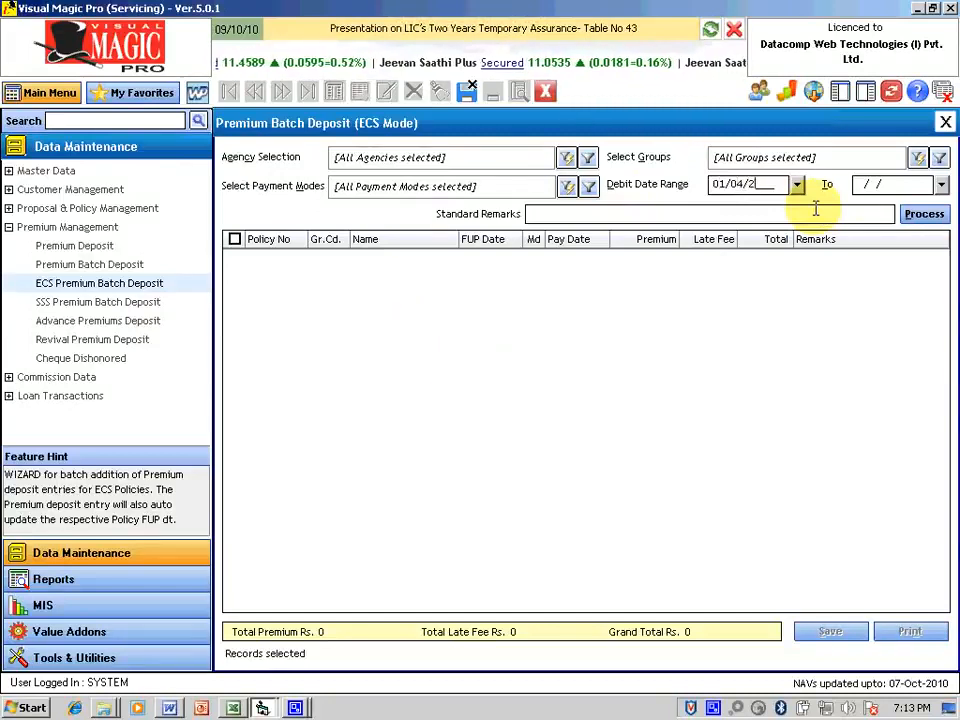
{"action": "key", "text": "Tab"}
{"action": "type", "text": "30/04/2010"}
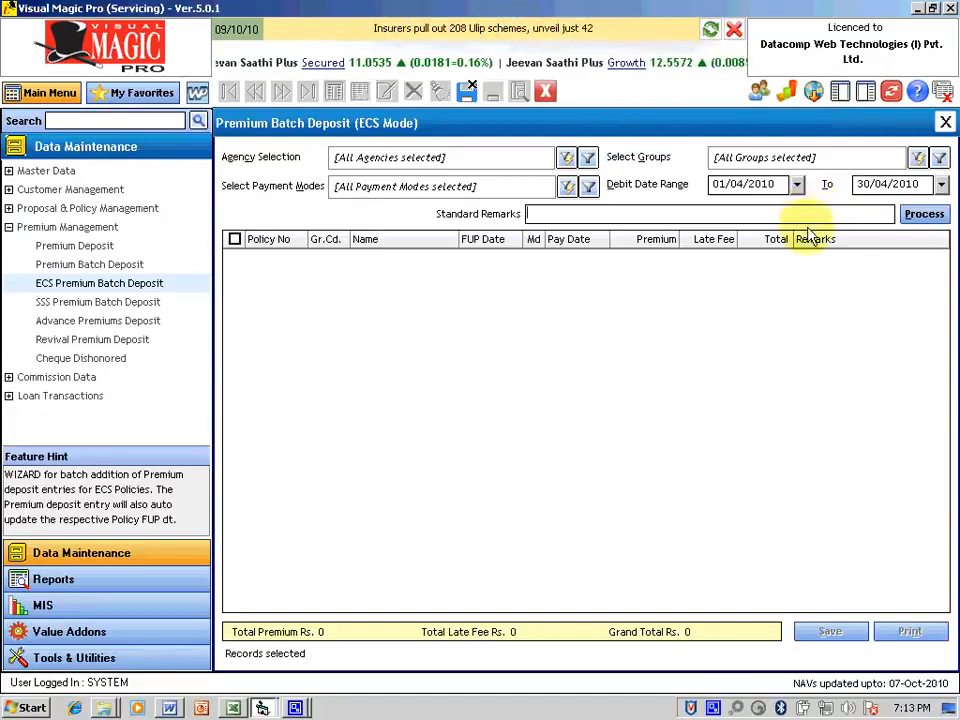
{"action": "left_click", "coordinate": [920, 218]}
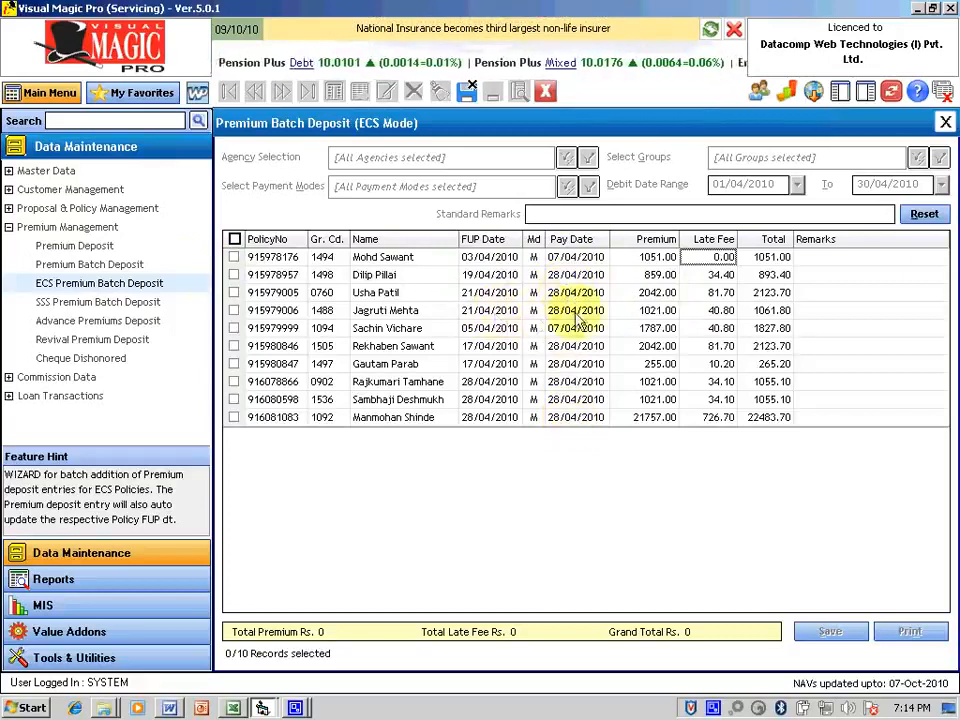
Step: Tick ECS policies 1–3 and 6–10 for deposit
{"action": "left_click", "coordinate": [233, 257]}
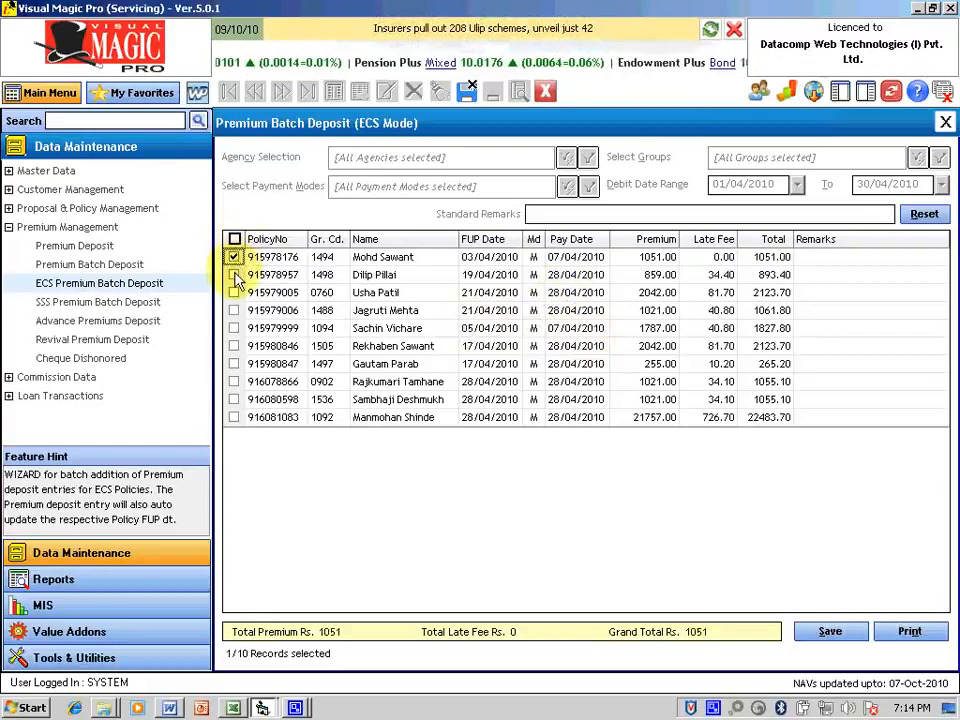
{"action": "left_click", "coordinate": [233, 274]}
{"action": "left_click", "coordinate": [233, 292]}
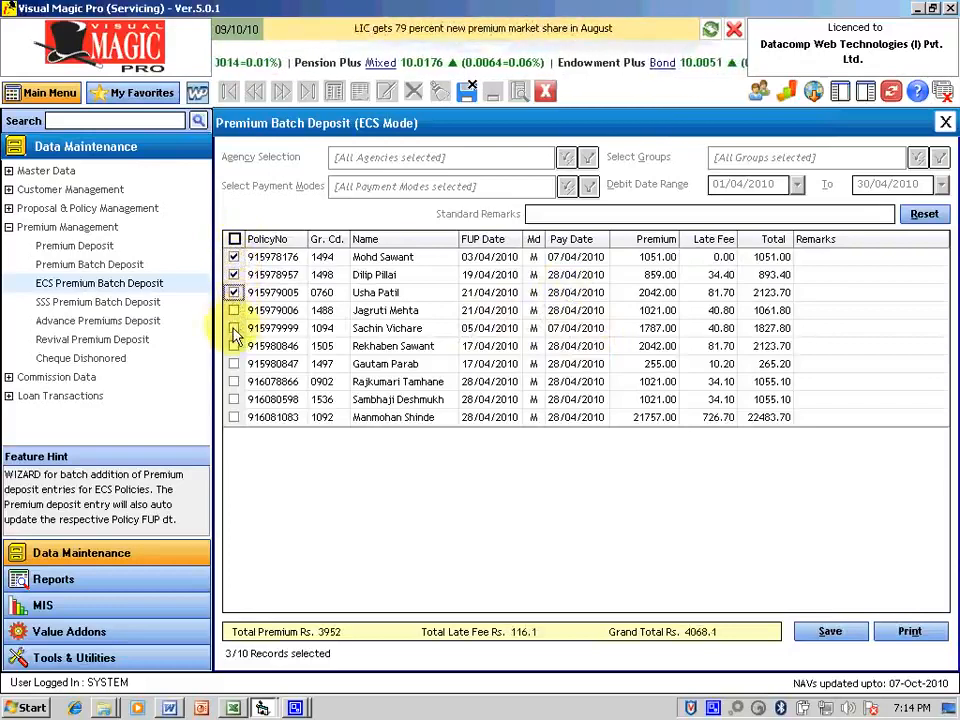
{"action": "left_click", "coordinate": [233, 346]}
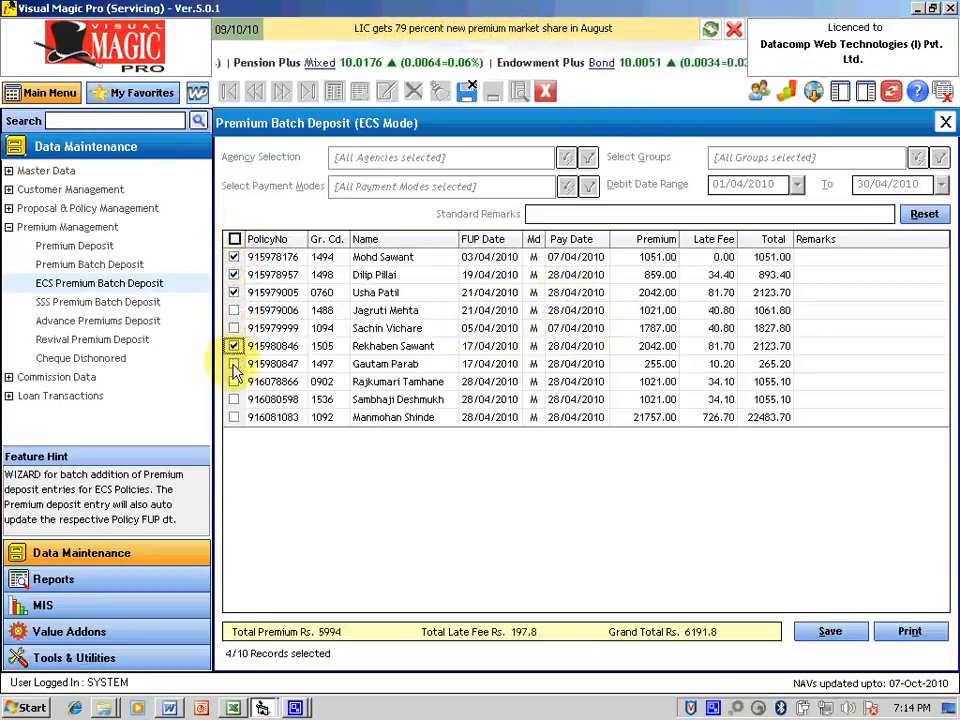
{"action": "left_click", "coordinate": [233, 364]}
{"action": "left_click", "coordinate": [233, 381]}
{"action": "left_click", "coordinate": [233, 399]}
{"action": "left_click", "coordinate": [233, 417]}
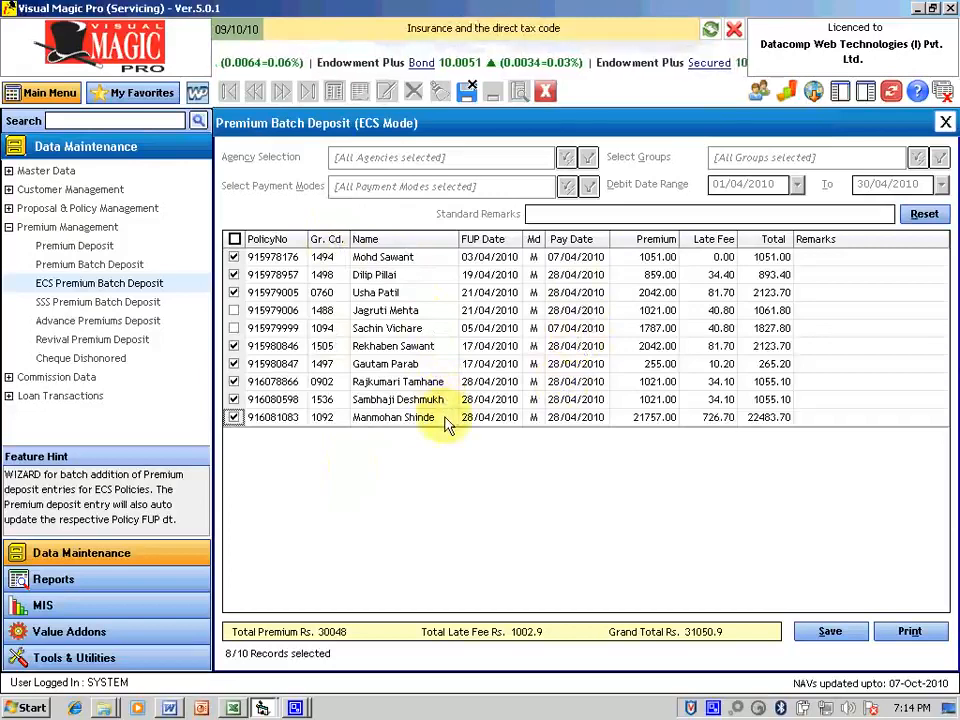
Step: Save the eight ECS premium deposits and go to SSS Premium Batch Deposit
{"action": "left_click", "coordinate": [829, 632]}
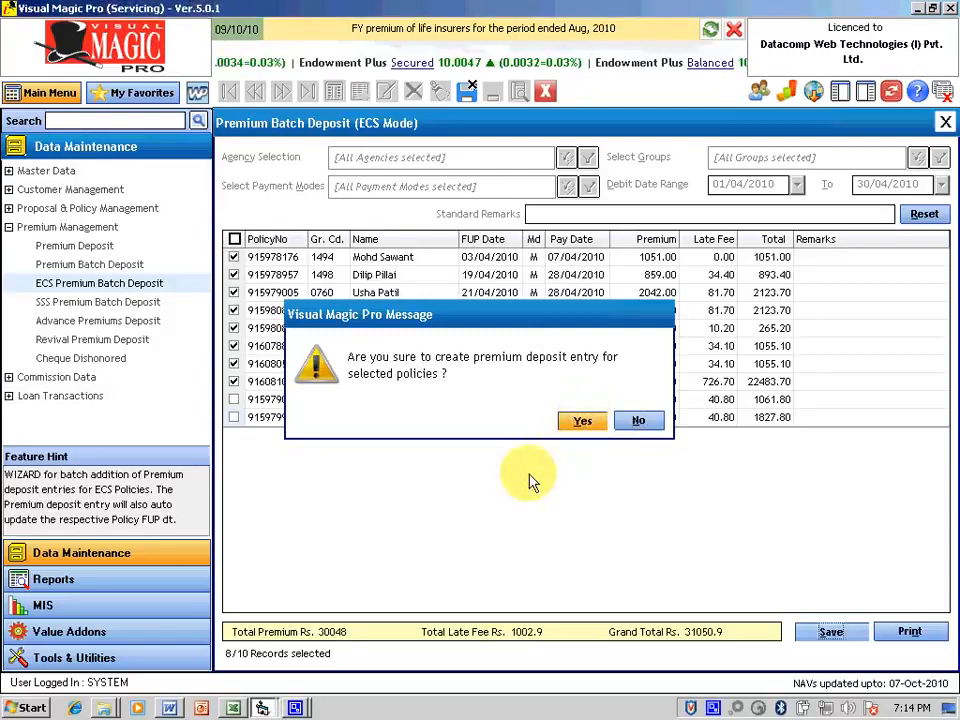
{"action": "key", "text": "Return"}
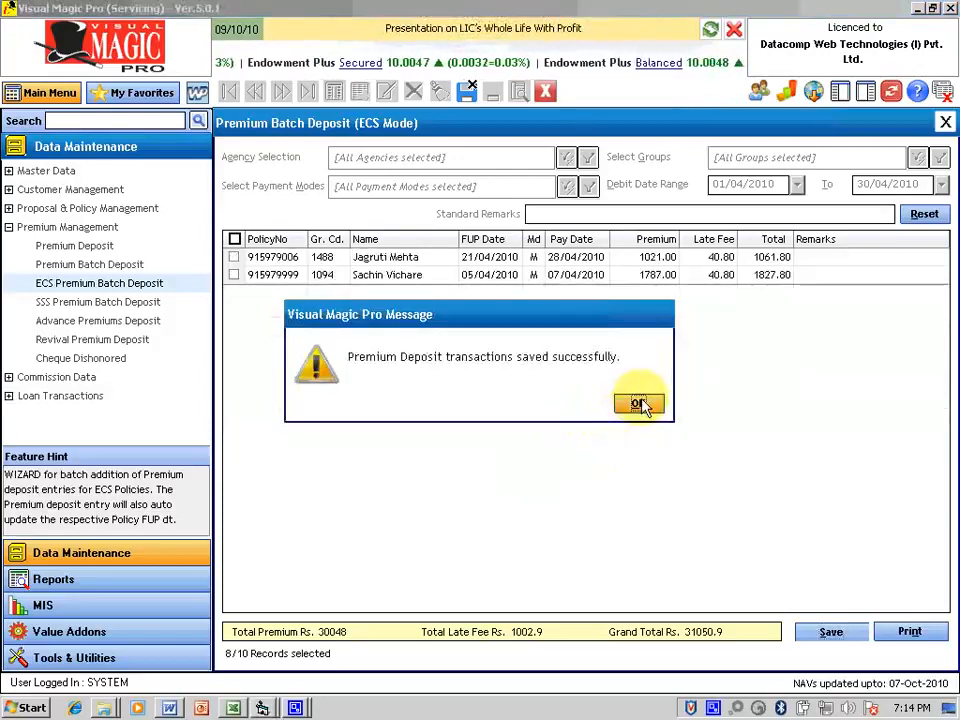
{"action": "left_click", "coordinate": [638, 403]}
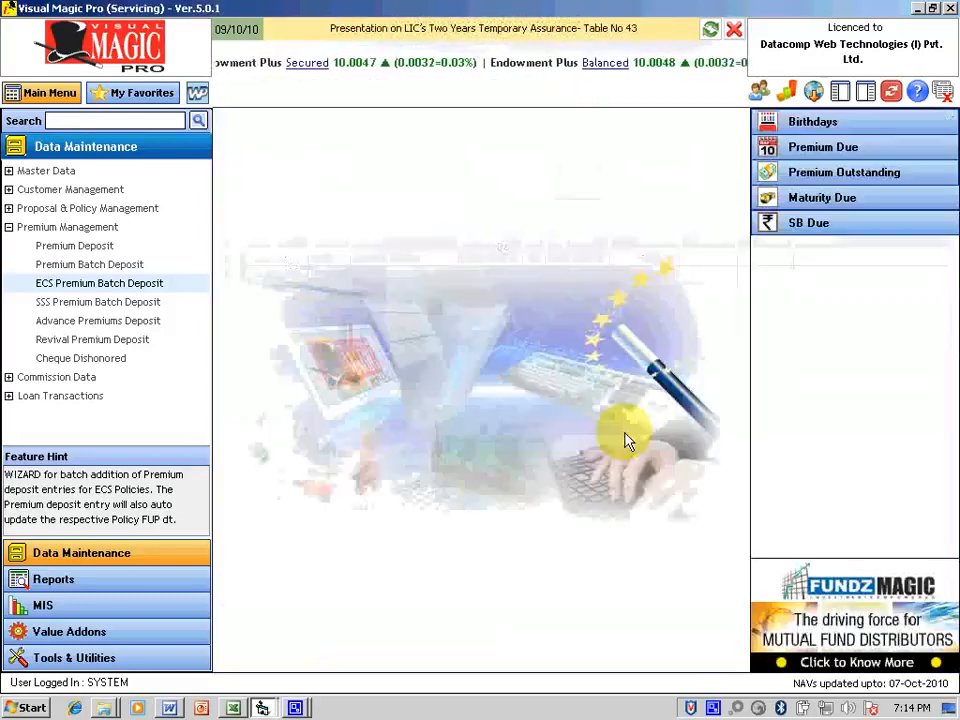
{"action": "left_click", "coordinate": [106, 308]}
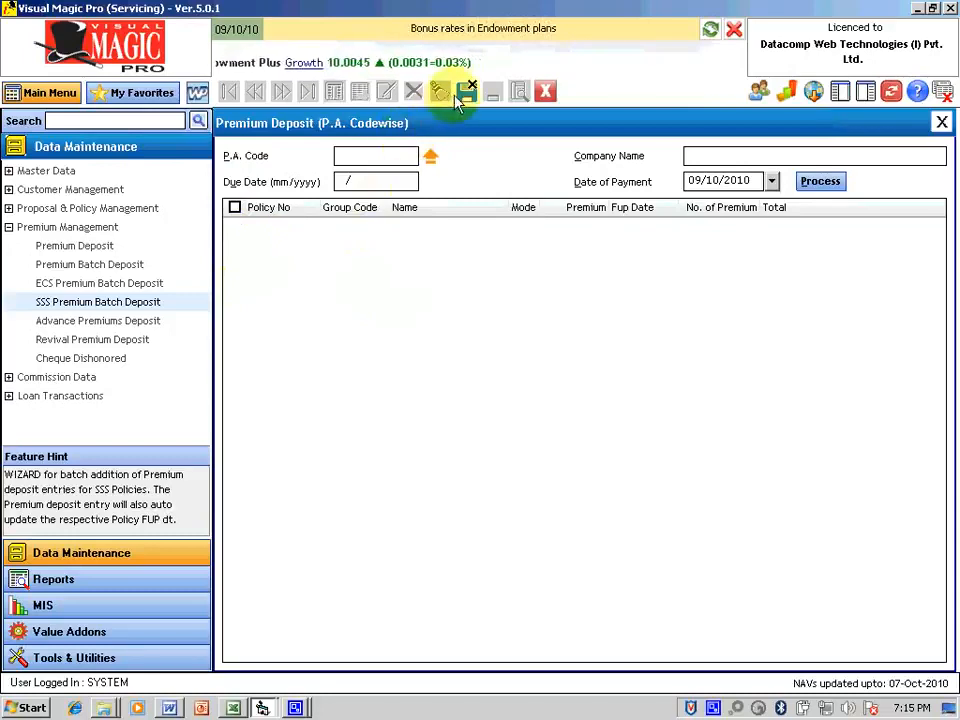
Step: Switch from the SSS batch form to Advance Premiums Deposit
{"action": "left_click", "coordinate": [120, 322]}
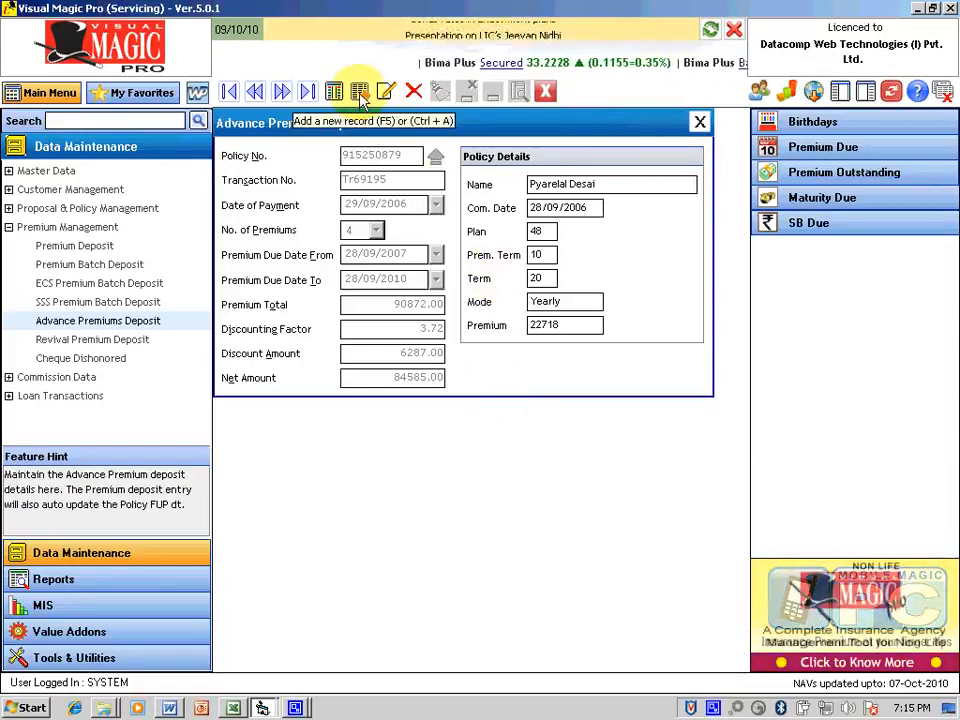
Step: Add a new advance premium deposit record
{"action": "left_click", "coordinate": [334, 91]}
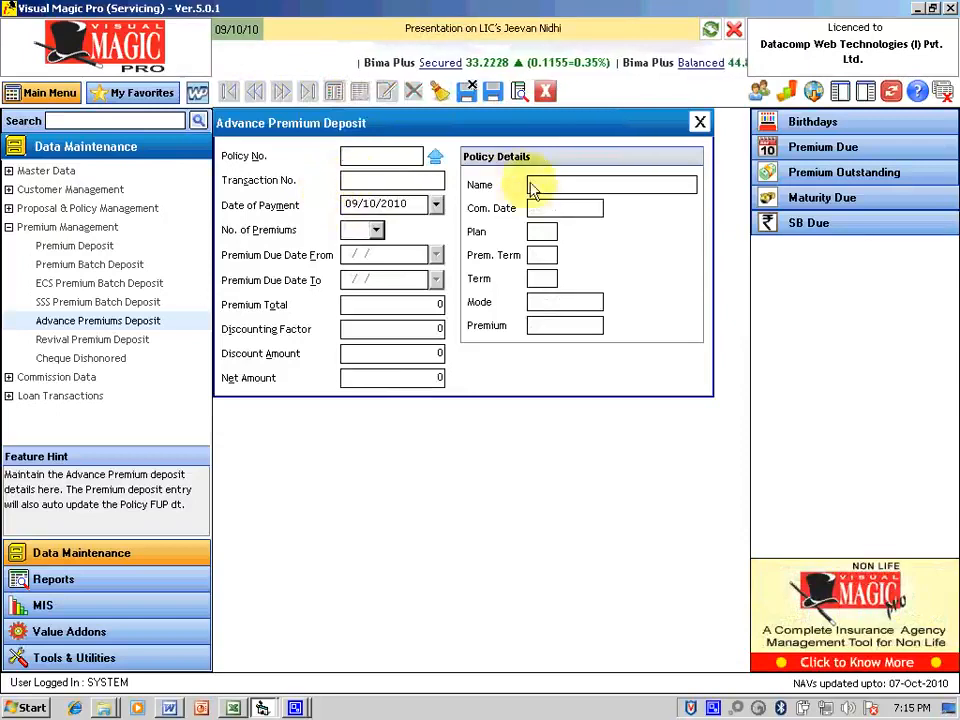
Step: Choose a policy from the Policies List lookup, loading its yearly premium of 6169
{"action": "left_click", "coordinate": [436, 158]}
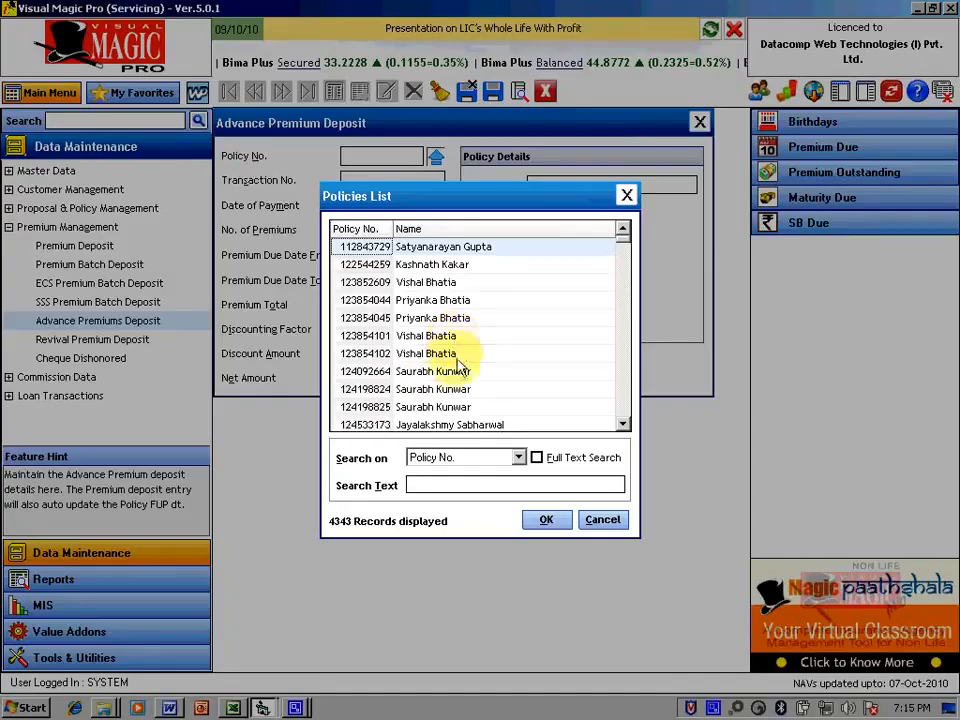
{"action": "scroll", "coordinate": [428, 375], "scroll_direction": "down", "scroll_amount": 4}
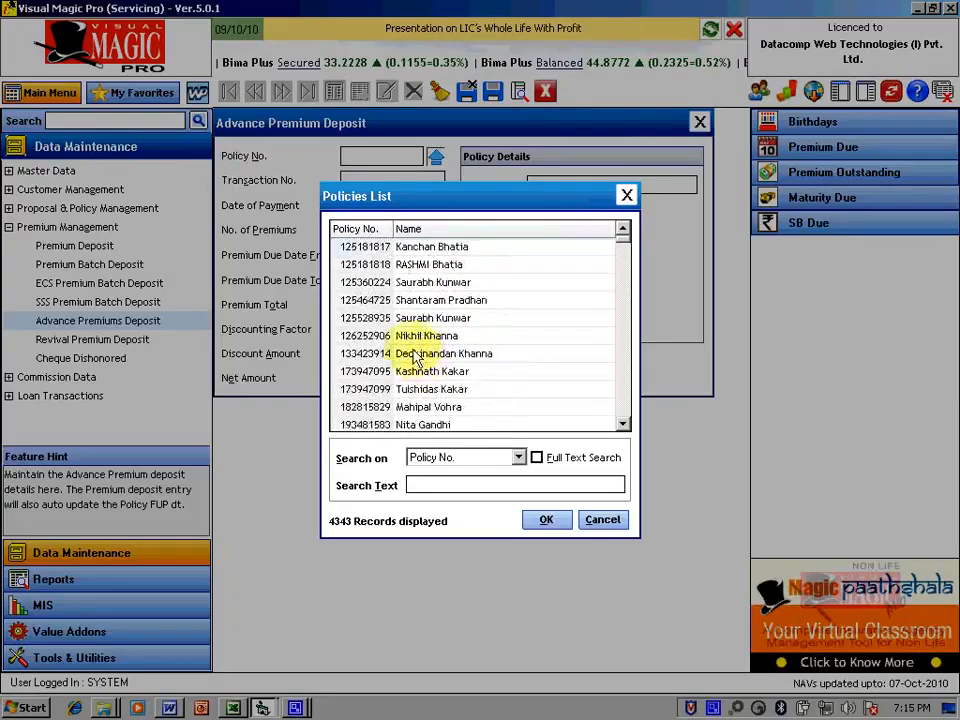
{"action": "double_click", "coordinate": [410, 343]}
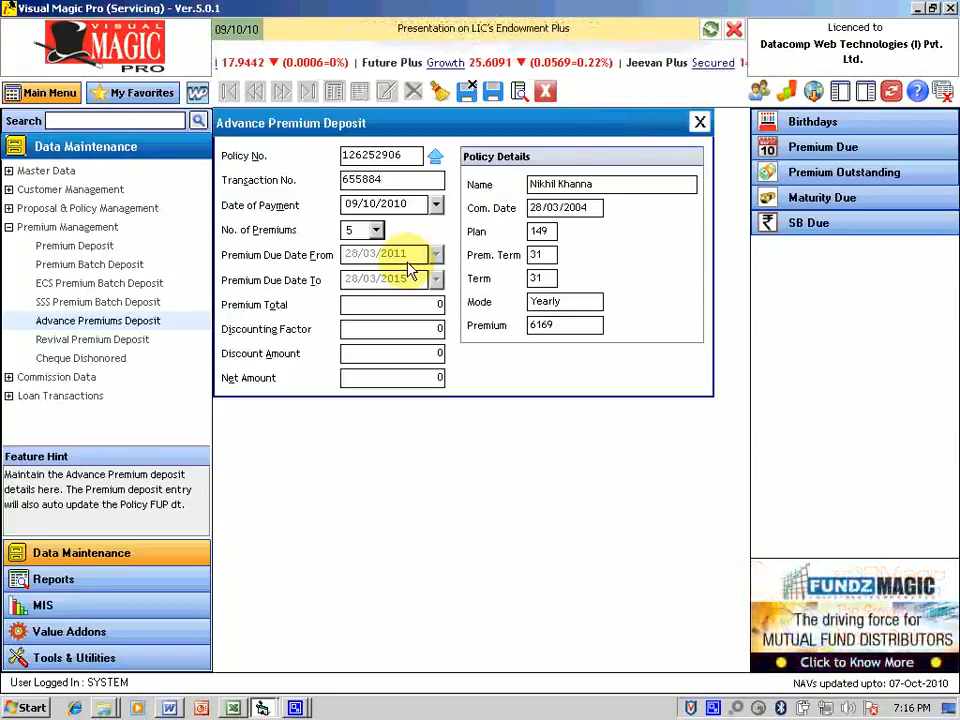
Step: Set payment date 05/10/2010 and 3 premiums, giving a net amount of 17215.00
{"action": "key", "text": "Tab"}
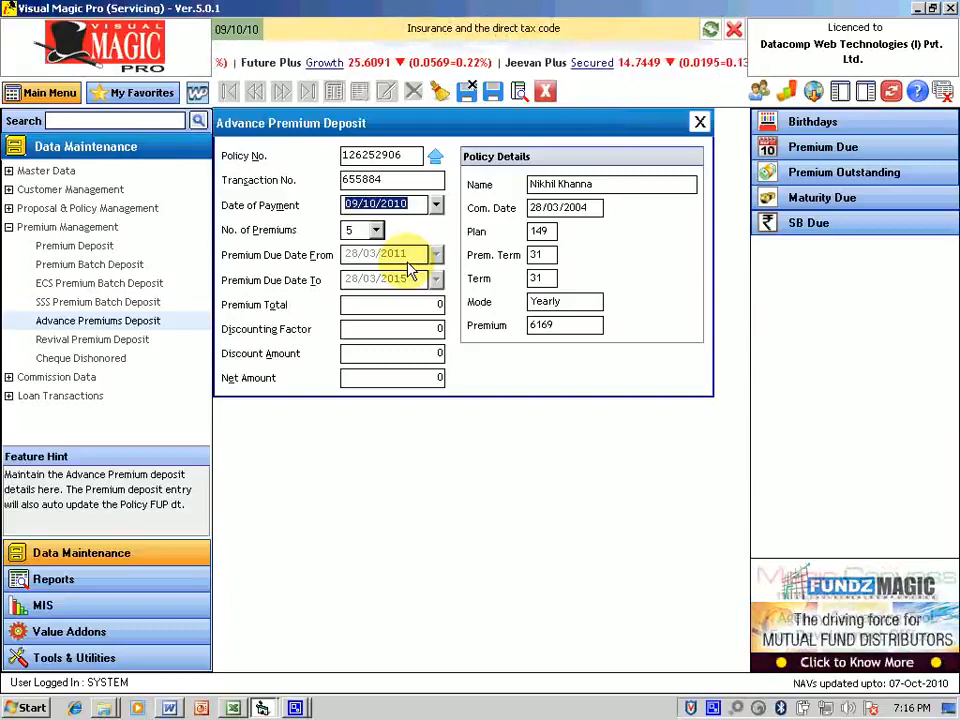
{"action": "type", "text": "0"}
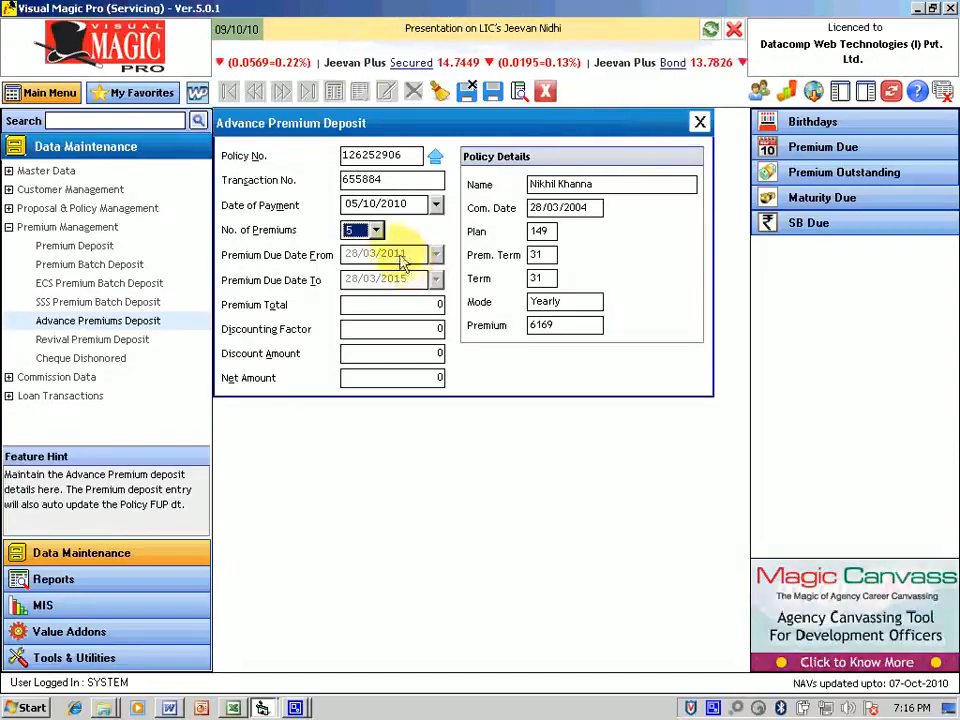
{"action": "left_click", "coordinate": [377, 232]}
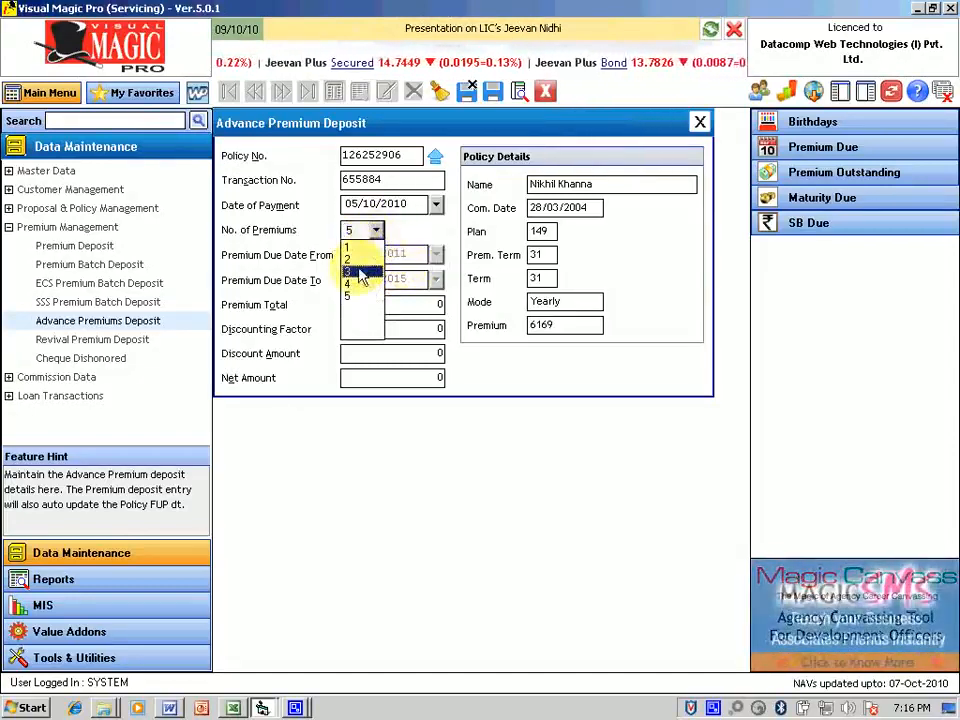
{"action": "left_click", "coordinate": [356, 272]}
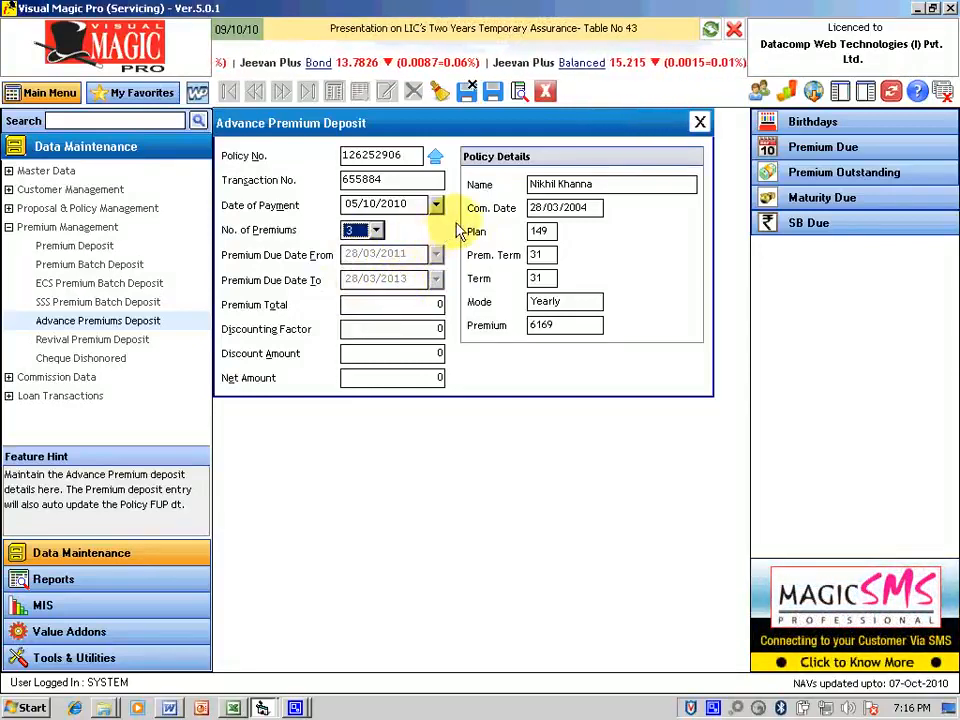
{"action": "key", "text": "Tab"}
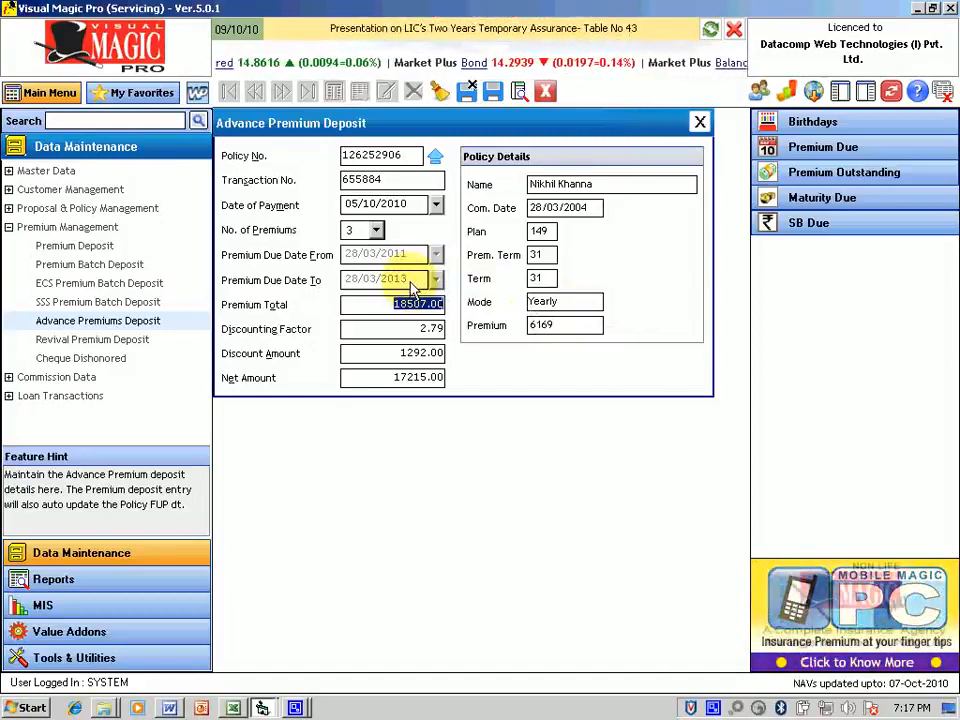
Step: Save the advance premium deposit and close the form
{"action": "left_click", "coordinate": [493, 92]}
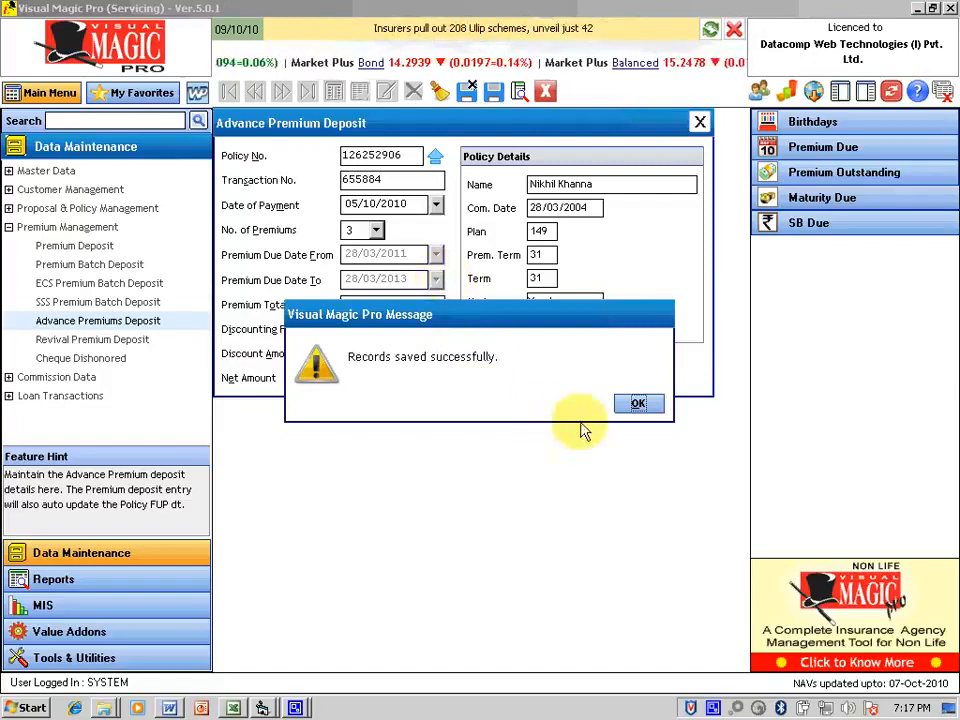
{"action": "left_click", "coordinate": [638, 403]}
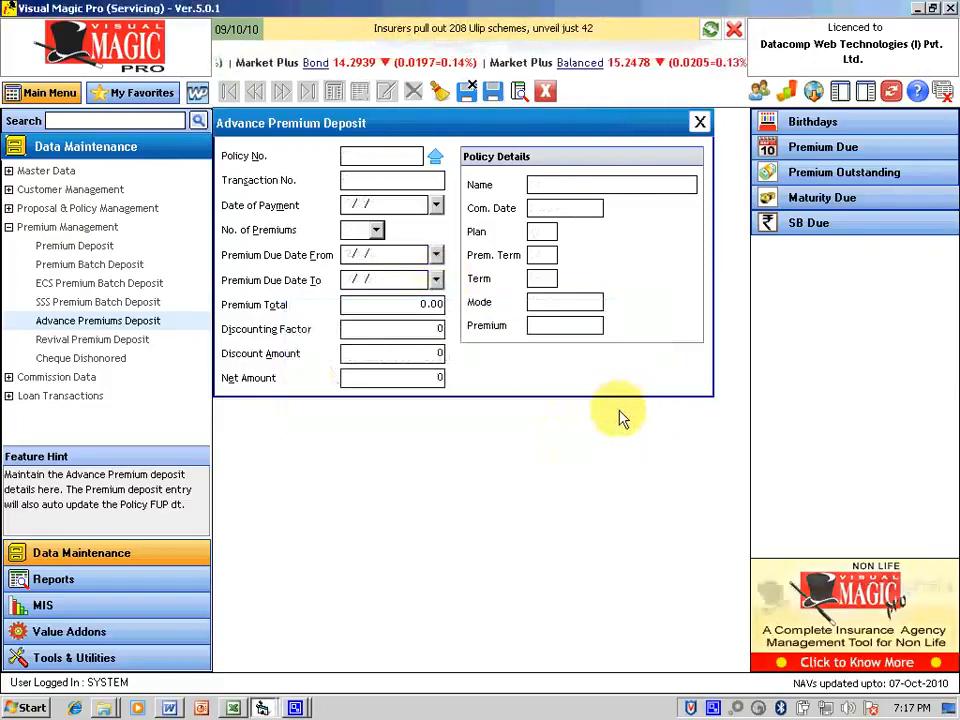
{"action": "key", "text": "Escape"}
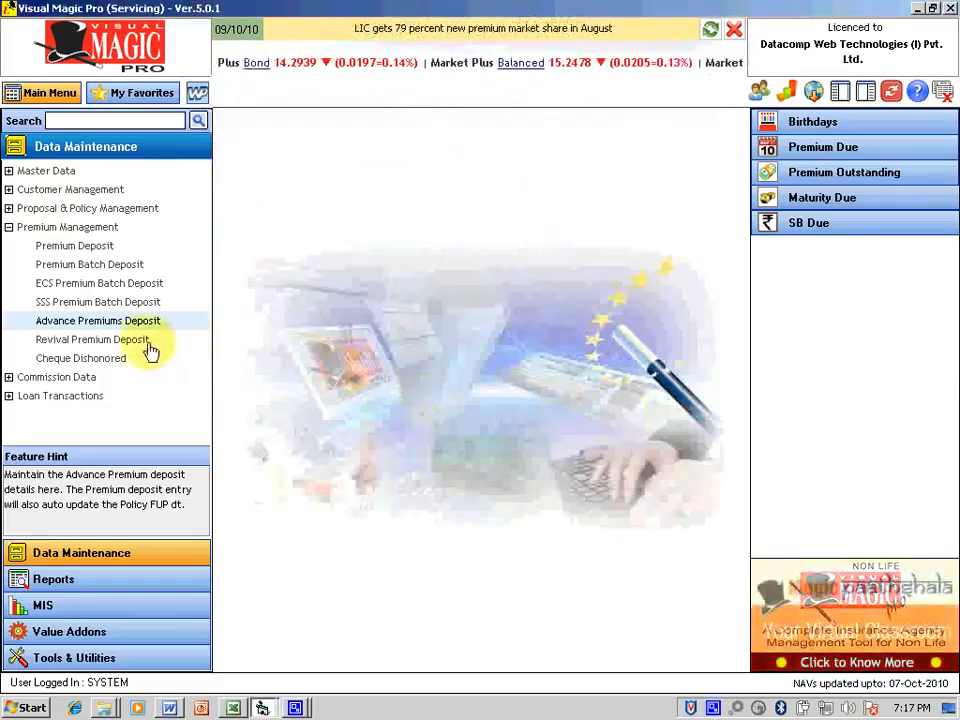
Step: Add a blank Revival Premium Deposit record and bring up the 3049-record Policies List
{"action": "left_click", "coordinate": [144, 342]}
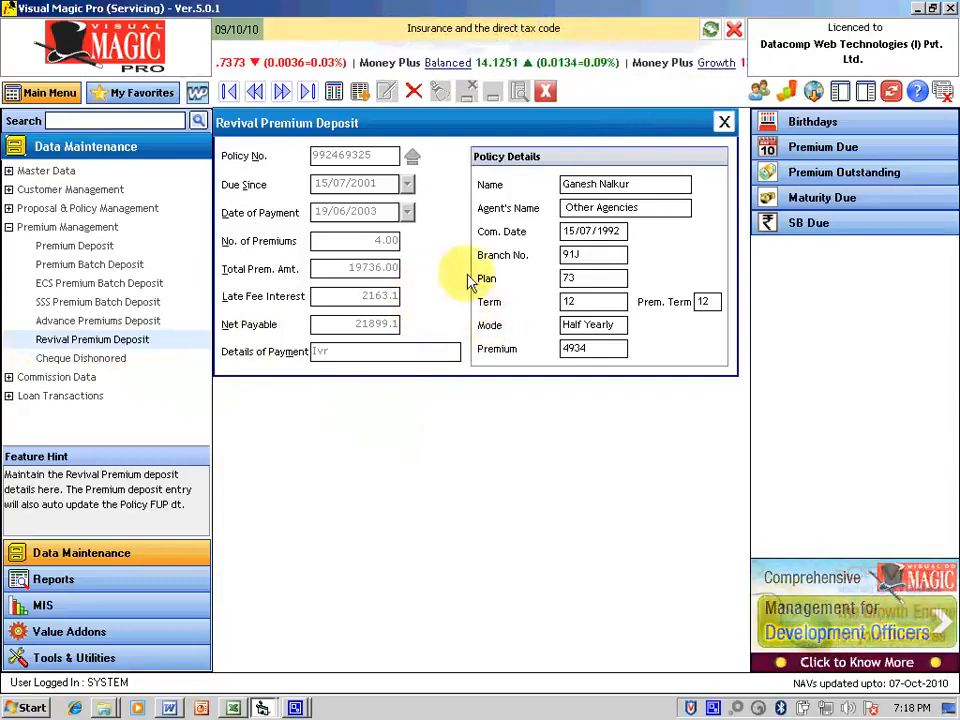
{"action": "left_click", "coordinate": [360, 93]}
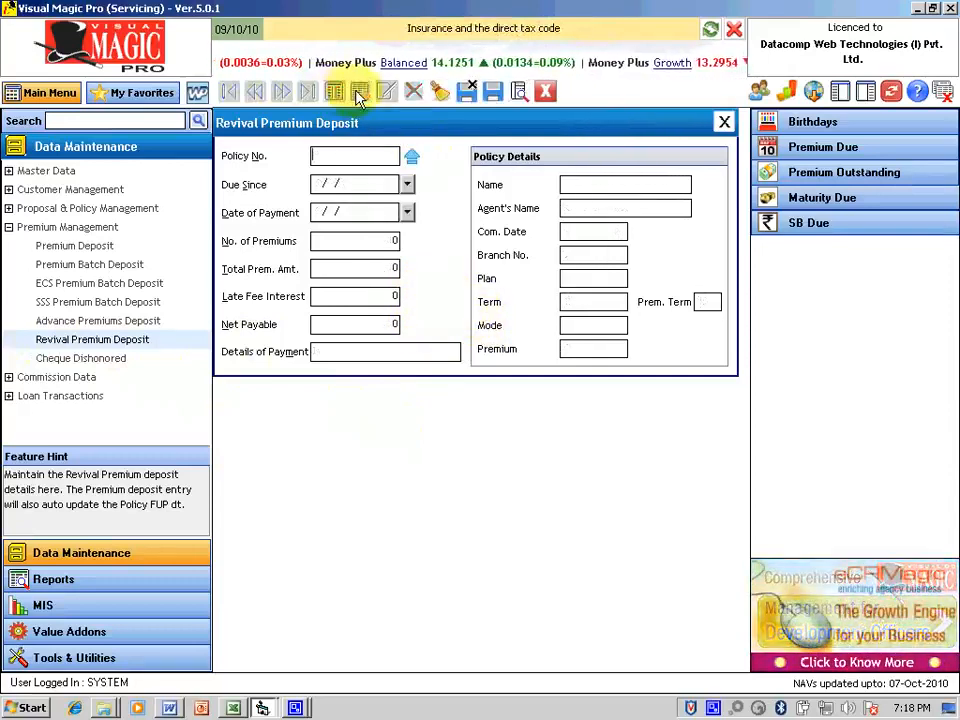
{"action": "left_click", "coordinate": [412, 156]}
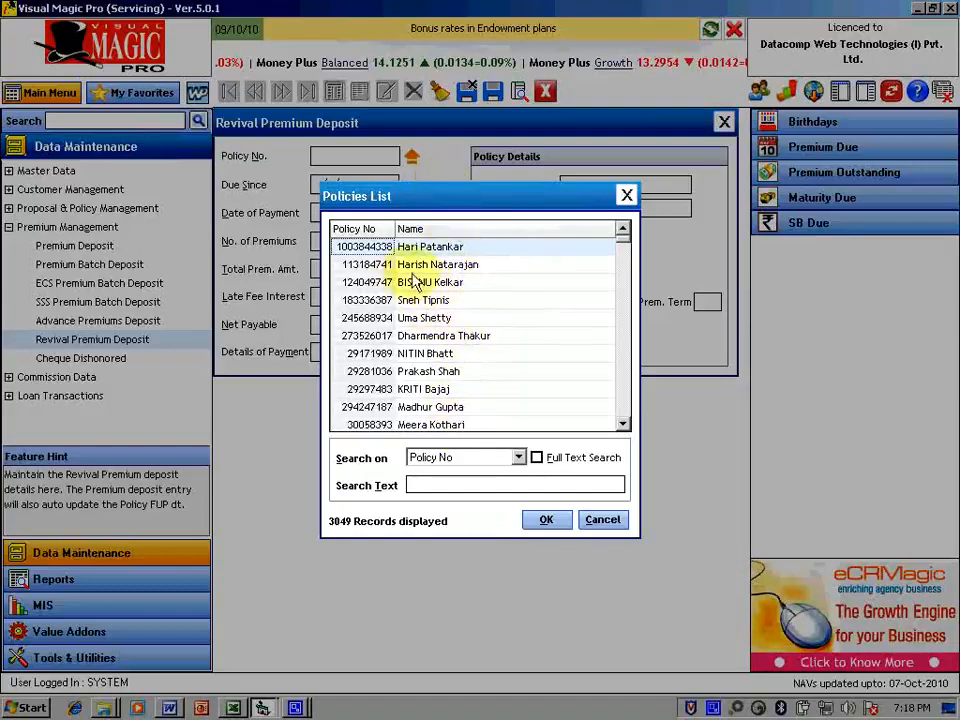
Step: Choose the quarterly policy with premium 1034 from the list to fill the revival form
{"action": "left_click", "coordinate": [466, 356]}
{"action": "scroll", "coordinate": [466, 356], "scroll_direction": "down", "scroll_amount": 10}
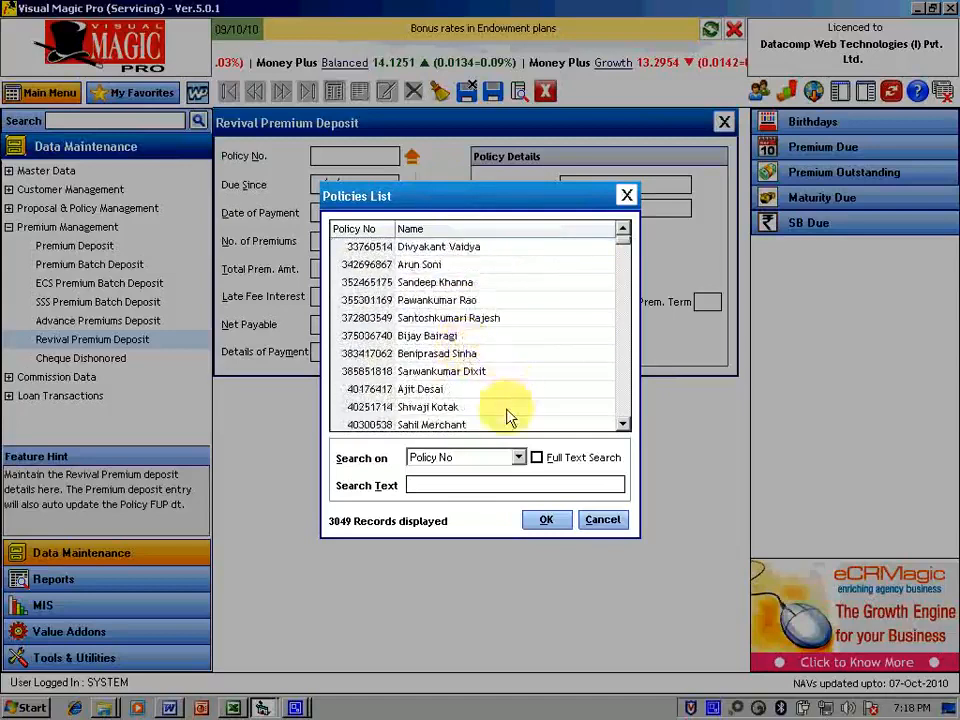
{"action": "left_click", "coordinate": [373, 338]}
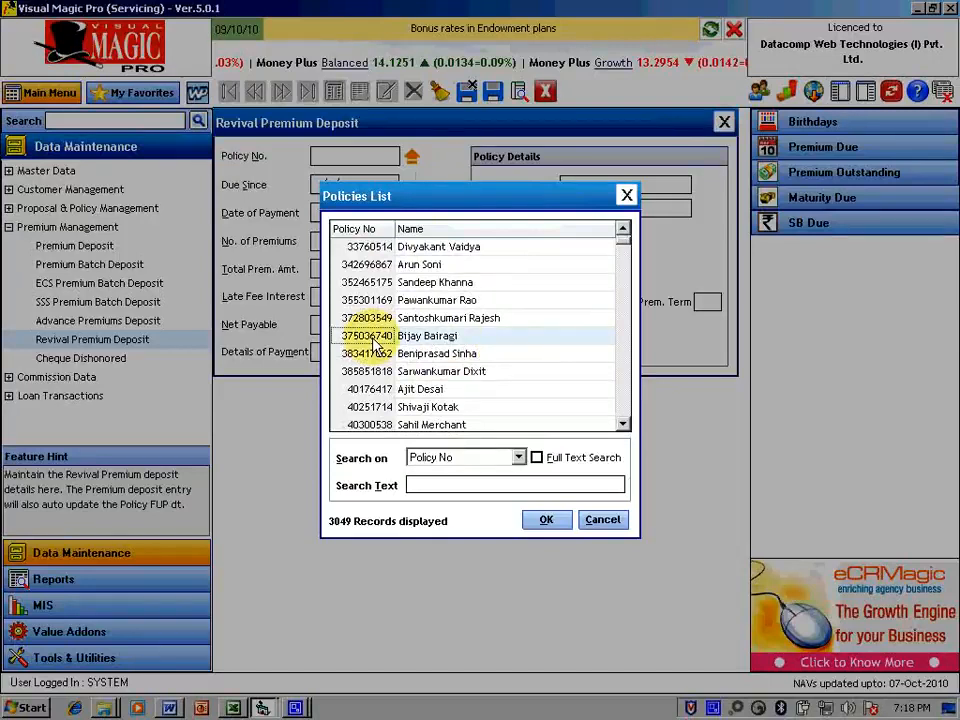
{"action": "double_click", "coordinate": [376, 338]}
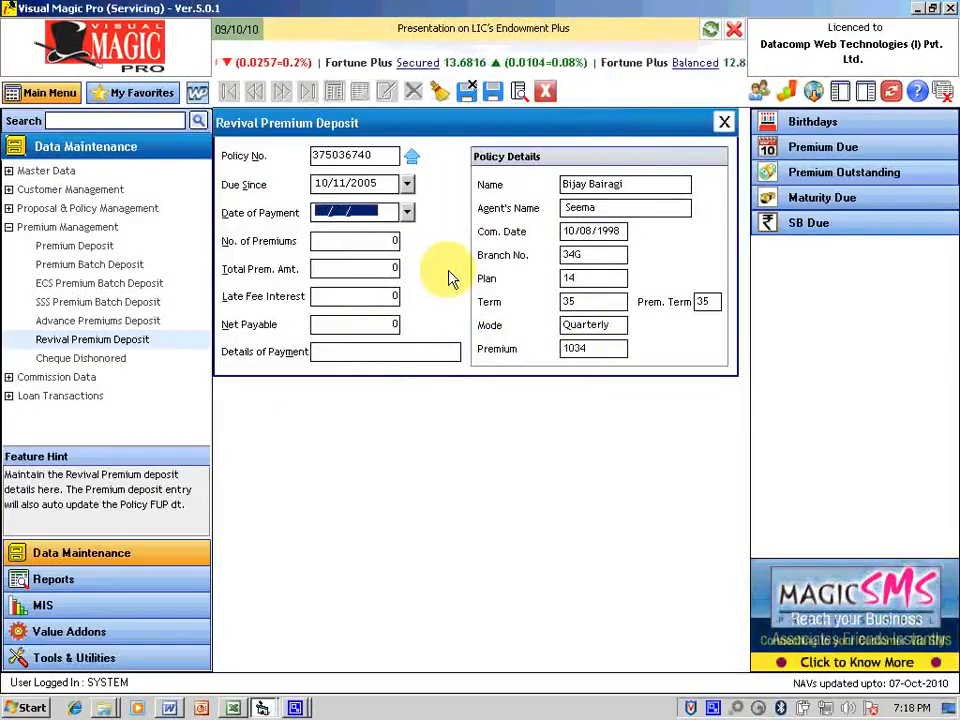
Step: Save a 20-premium revival deposit paid 15/09/2010 with BOB cheque details, then close the form
{"action": "type", "text": "15/09/2010"}
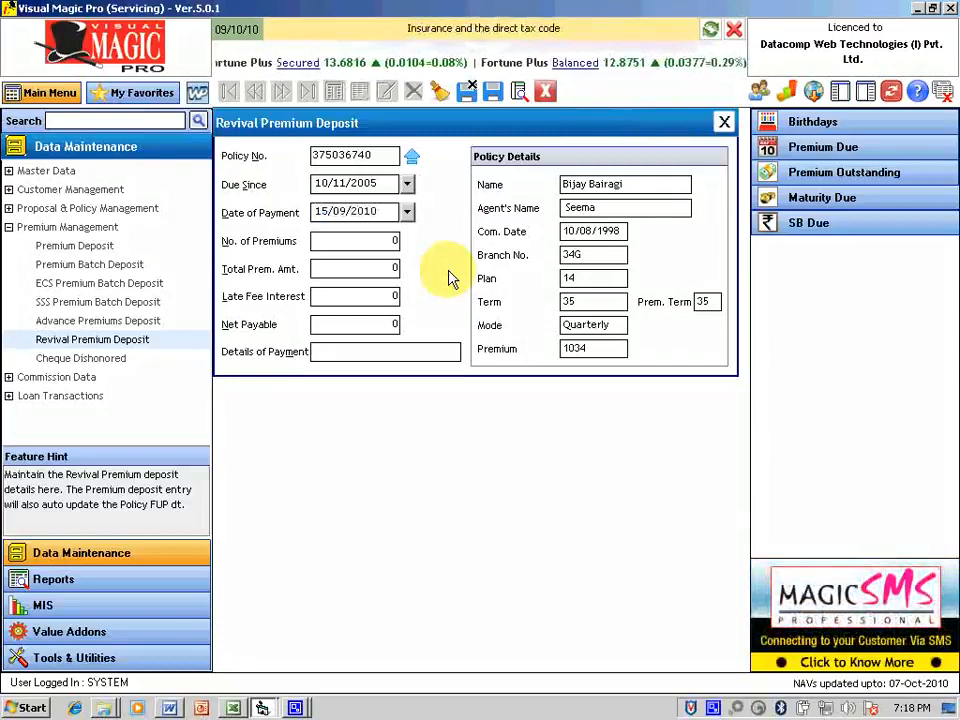
{"action": "key", "text": "Tab"}
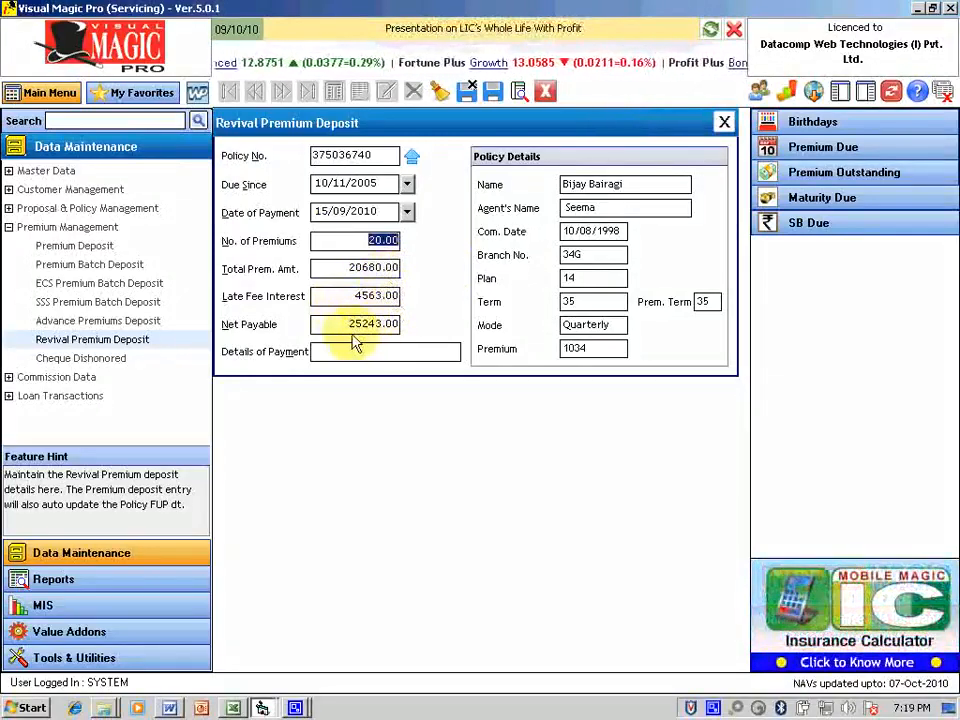
{"action": "left_click", "coordinate": [372, 352]}
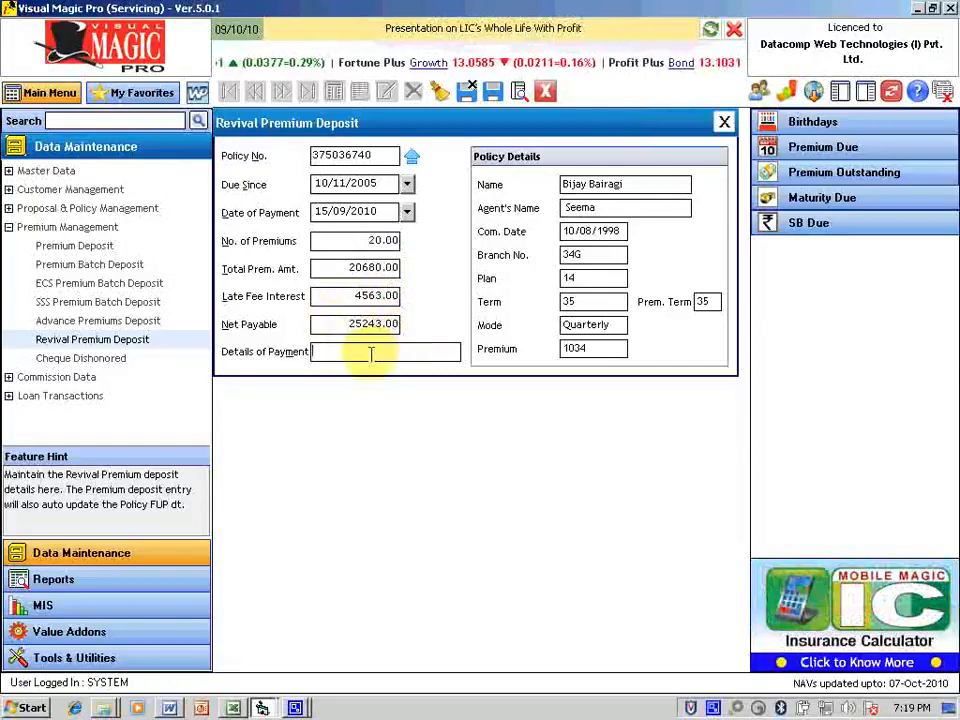
{"action": "type", "text": "Chq"}
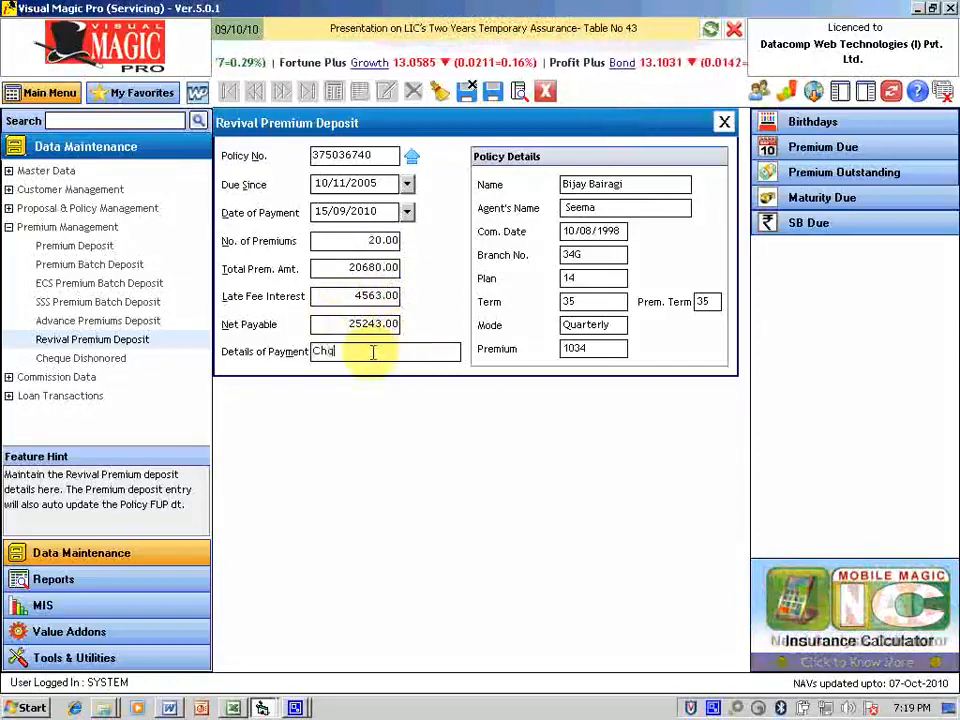
{"action": "type", "text": " No.3"}
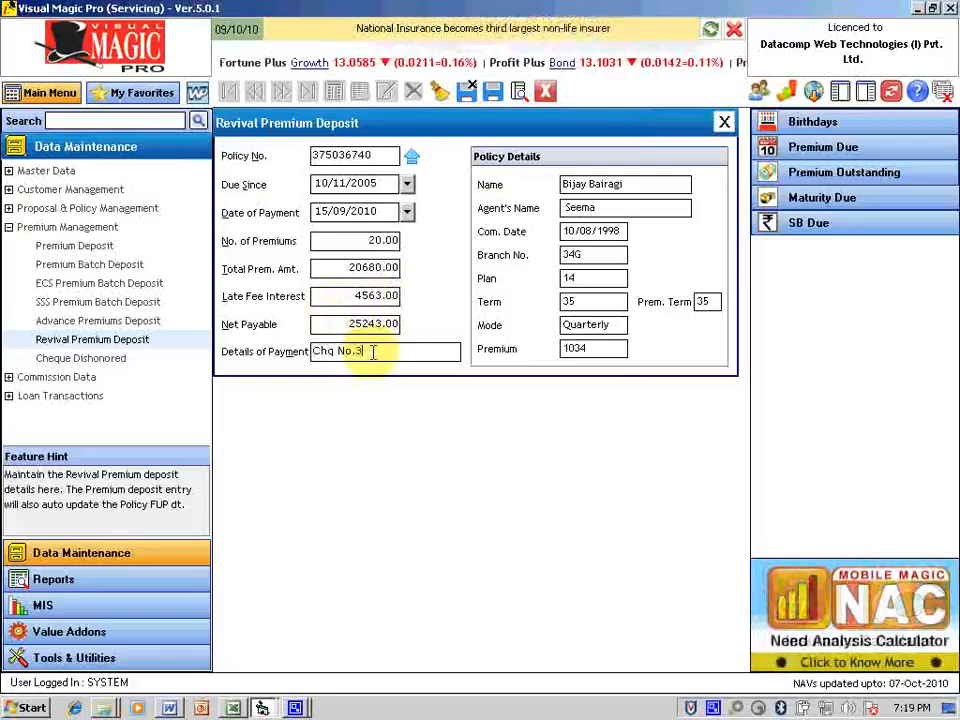
{"action": "type", "text": "43343 BOB"}
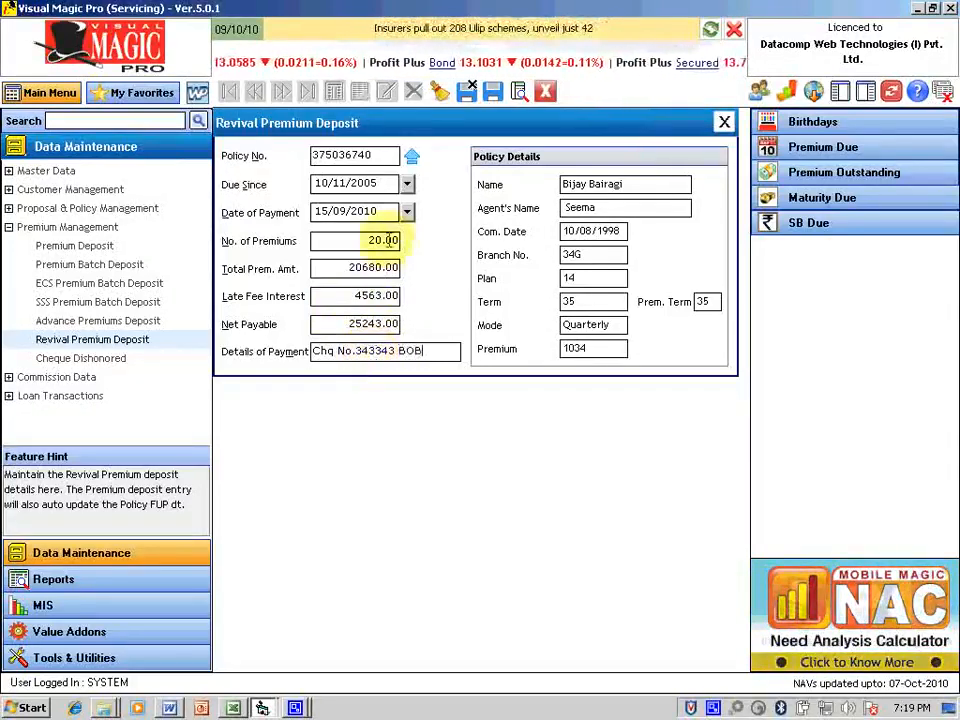
{"action": "left_click", "coordinate": [493, 92]}
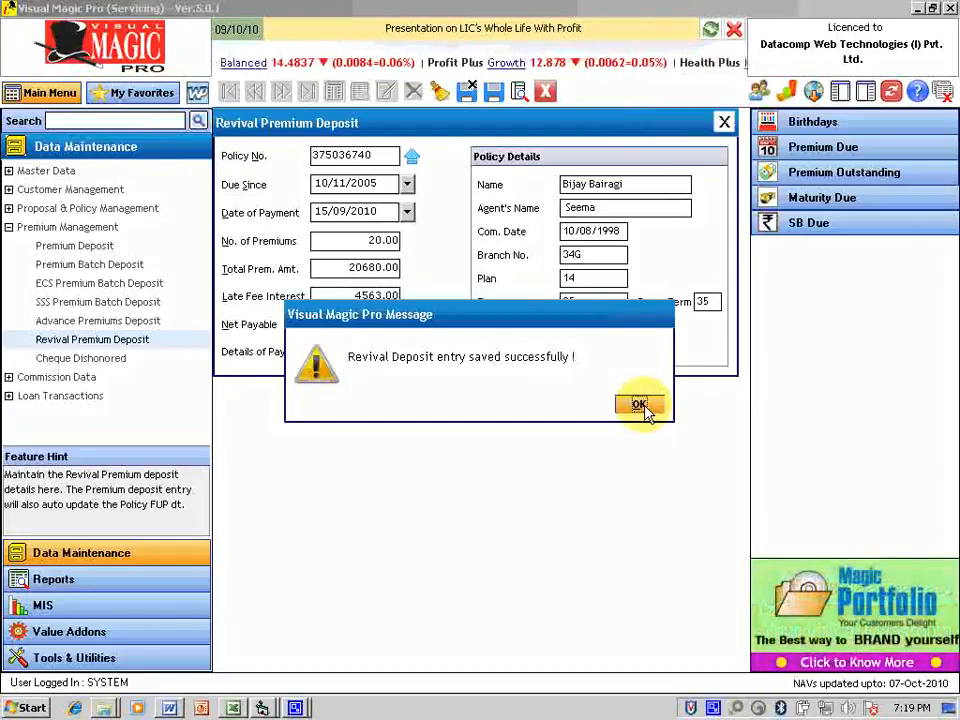
{"action": "left_click", "coordinate": [640, 405]}
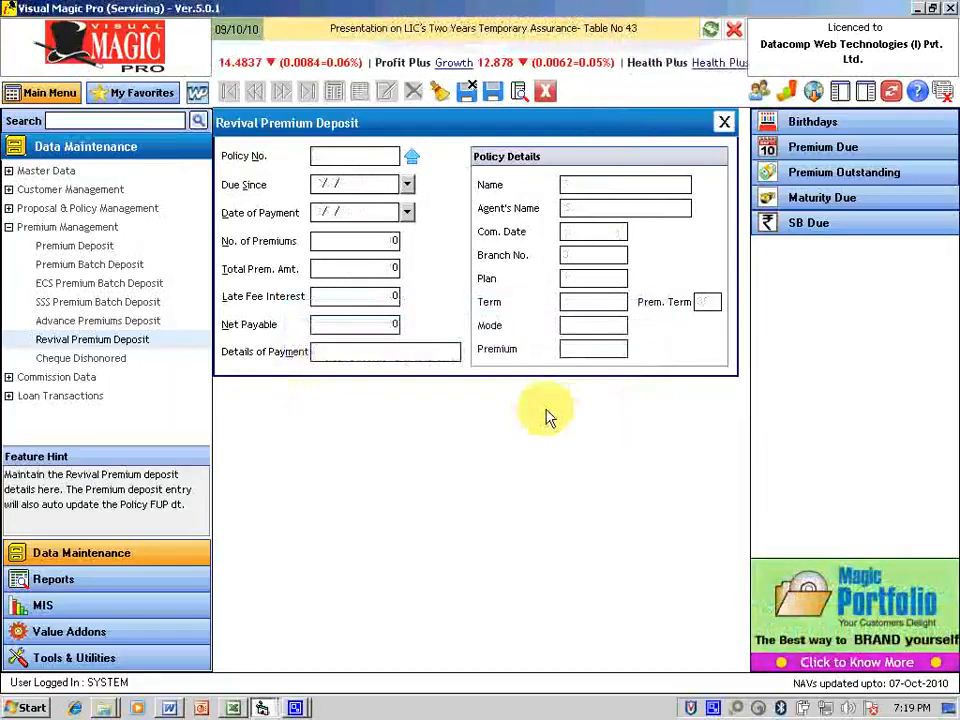
{"action": "key", "text": "Escape"}
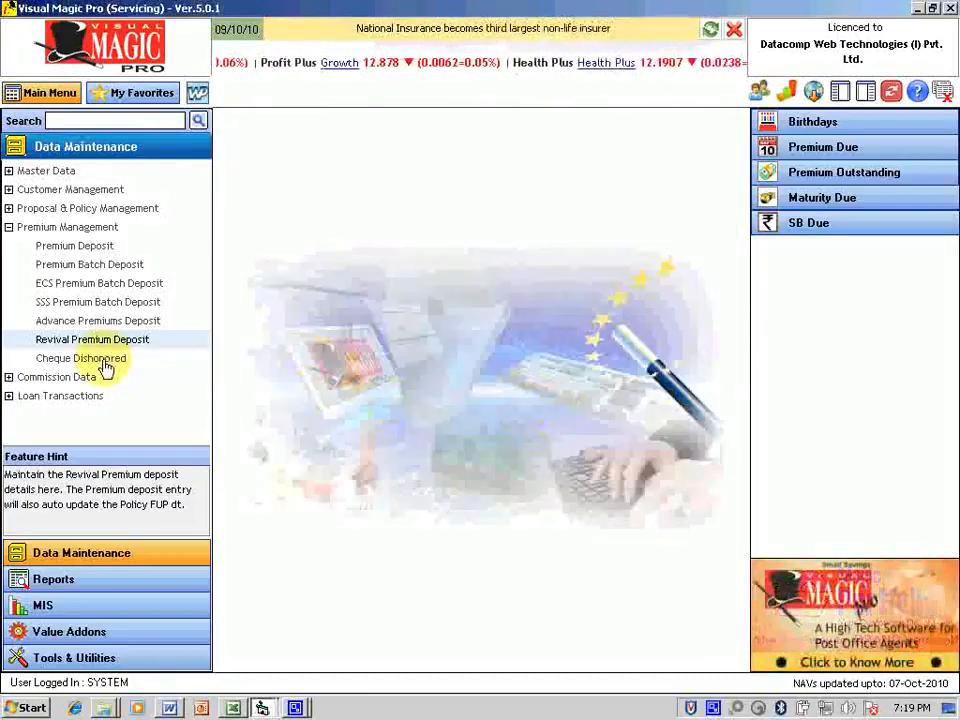
Step: List the Cheque Dishonoured transactions by payment date from 01/01/2010 to 31/01/2010
{"action": "left_click", "coordinate": [105, 366]}
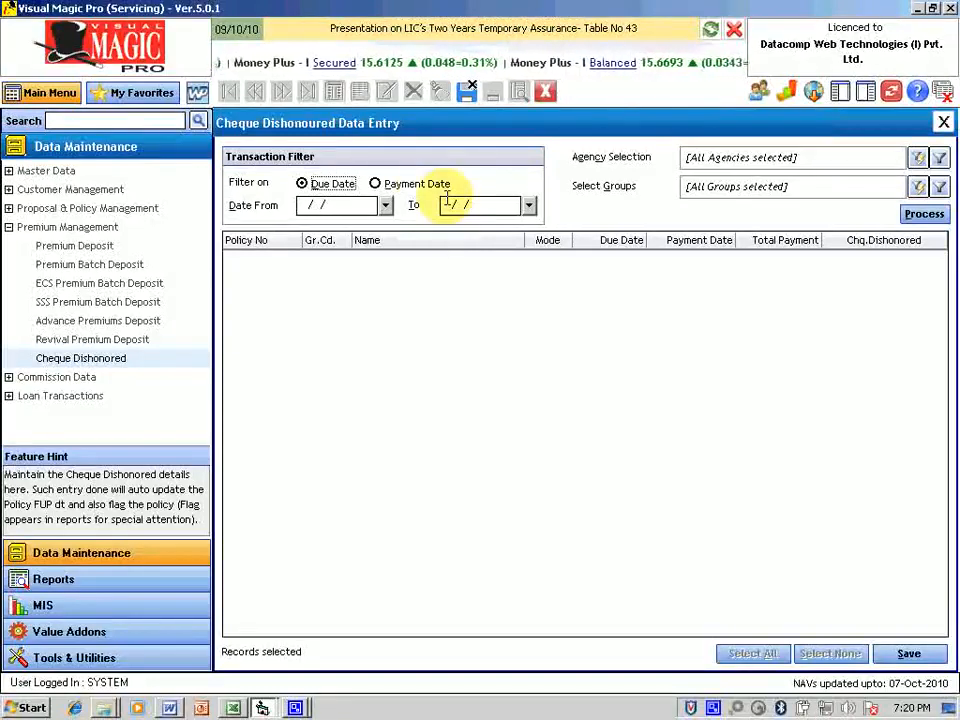
{"action": "left_click", "coordinate": [381, 186]}
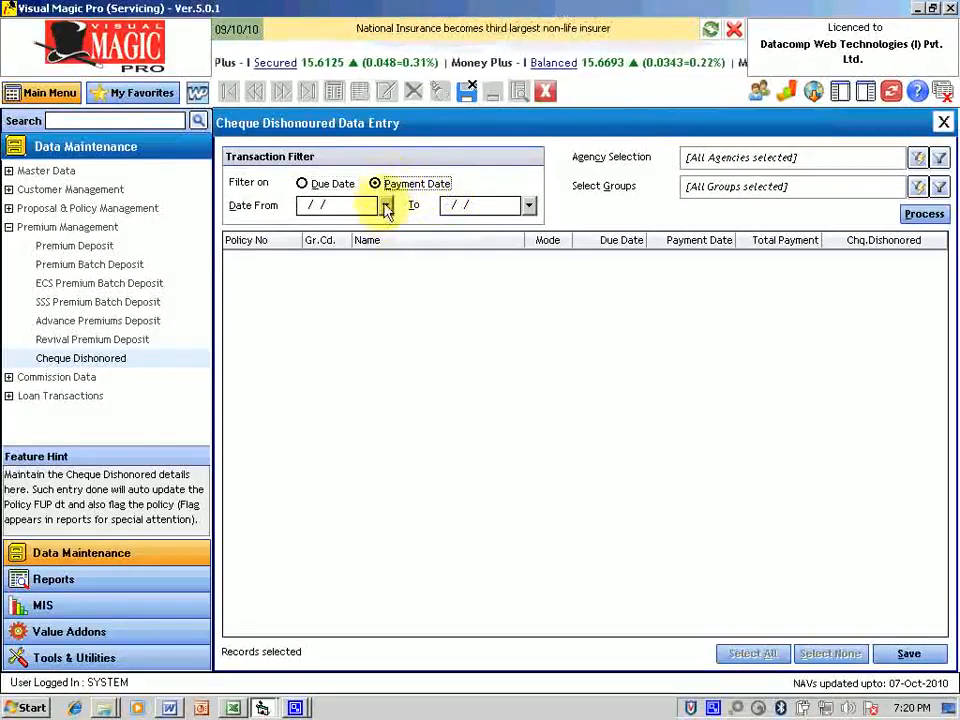
{"action": "left_click", "coordinate": [315, 205]}
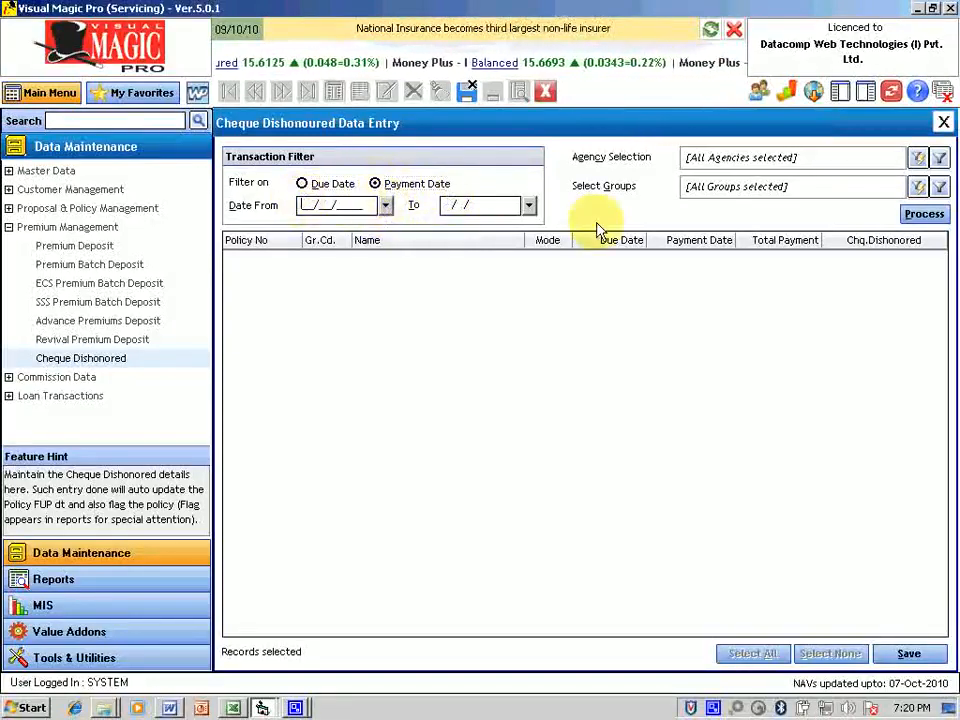
{"action": "type", "text": "01/01/2"}
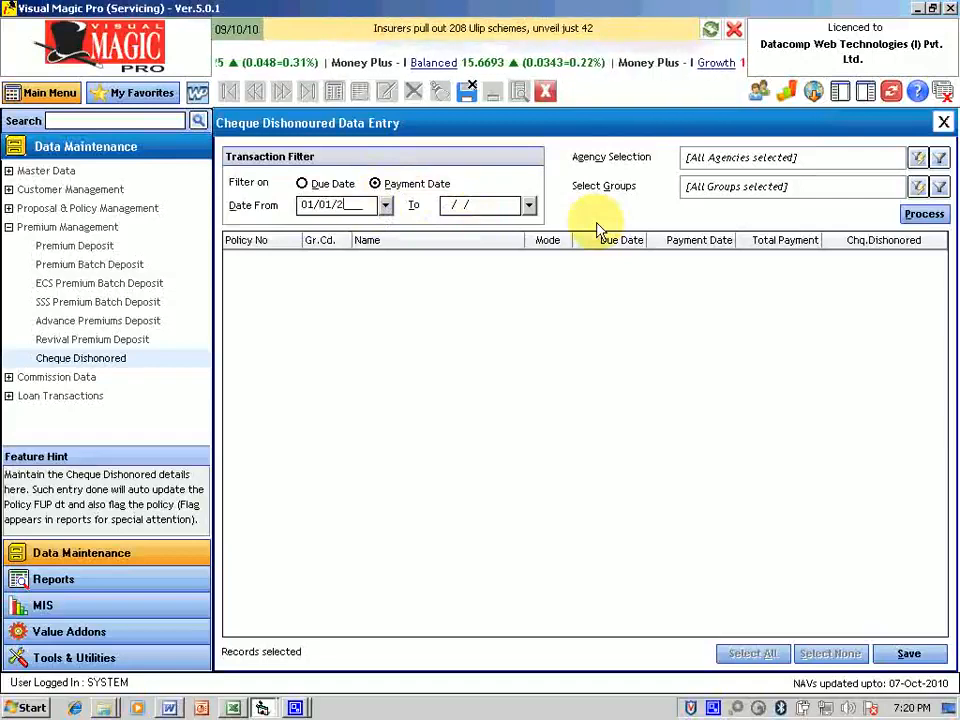
{"action": "type", "text": "010"}
{"action": "key", "text": "Tab"}
{"action": "type", "text": "31/"}
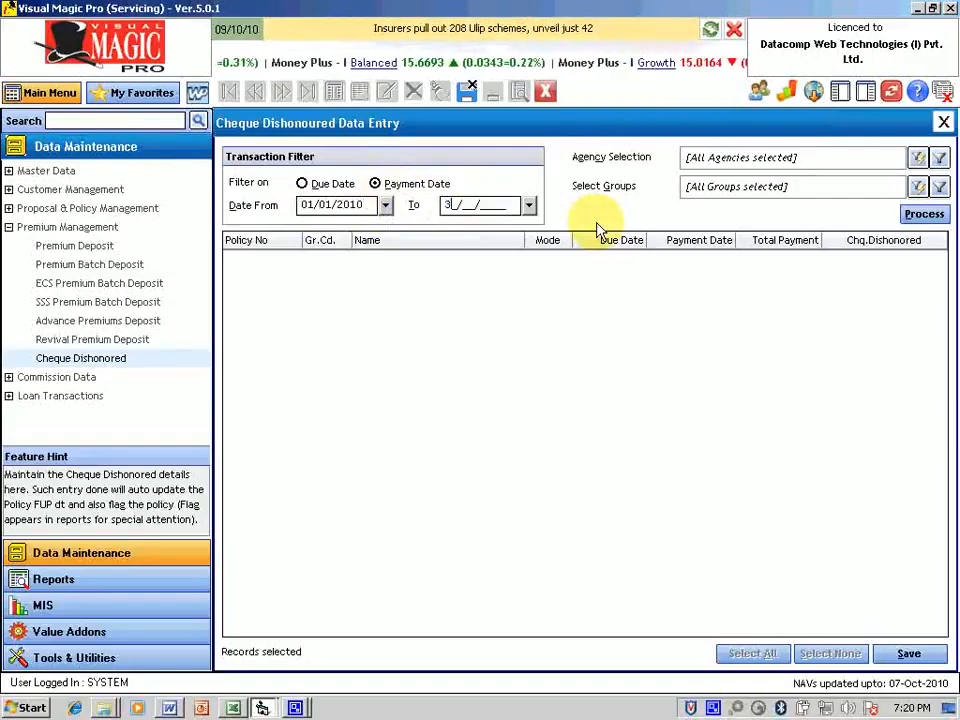
{"action": "type", "text": "01/2010"}
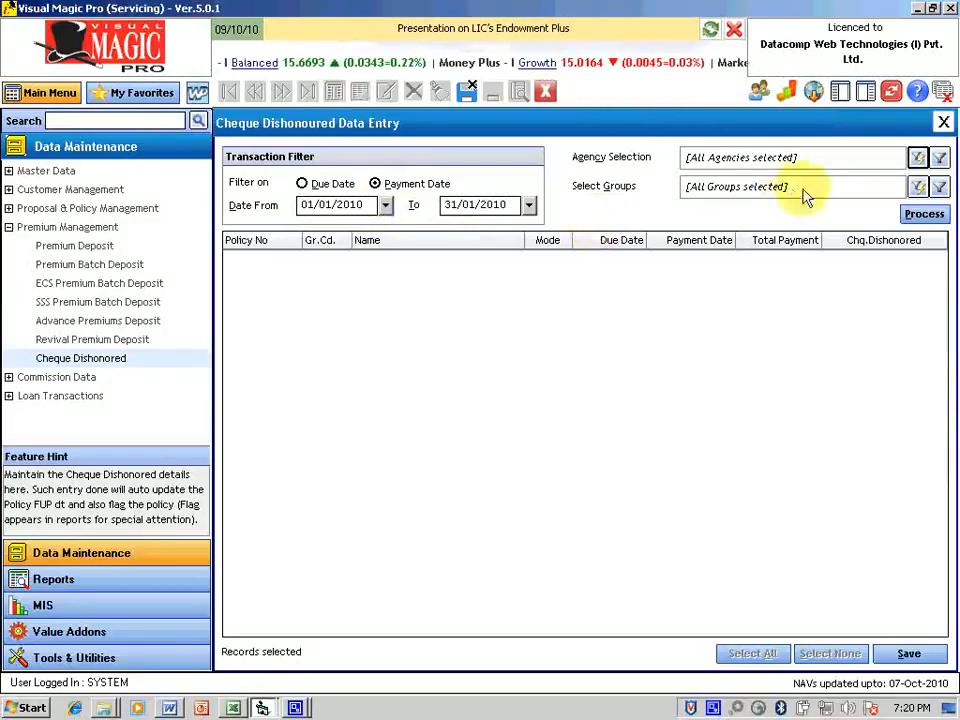
{"action": "left_click", "coordinate": [924, 213]}
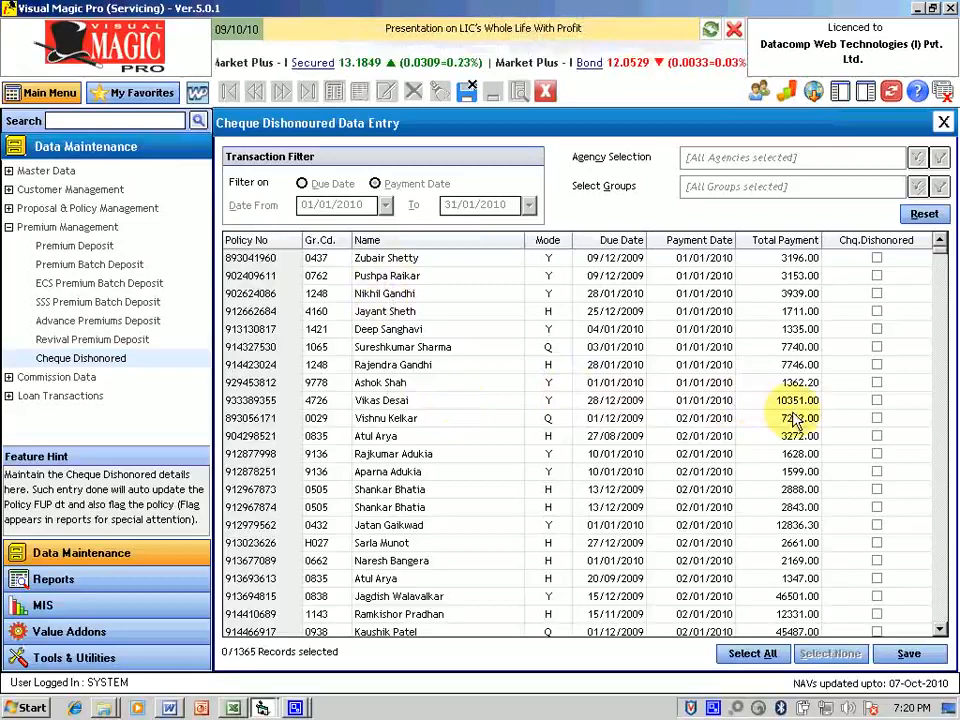
Step: Tick Chq.Dishonoured for three January payments, giving 3/1365 records selected
{"action": "scroll", "coordinate": [703, 420], "scroll_direction": "down", "scroll_amount": 7}
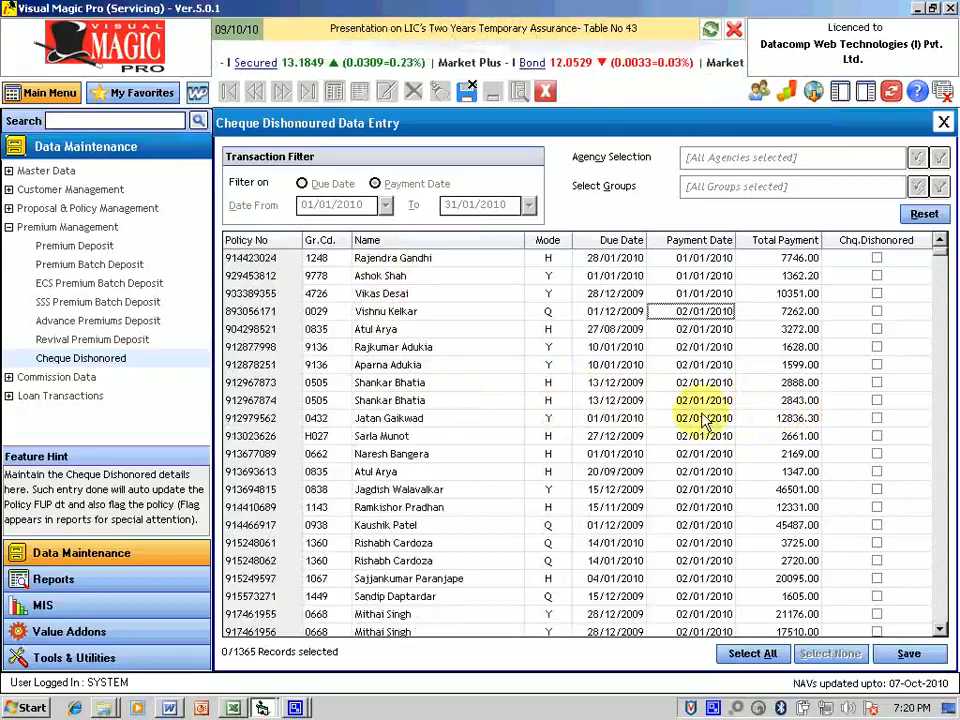
{"action": "scroll", "coordinate": [703, 420], "scroll_direction": "down", "scroll_amount": 3}
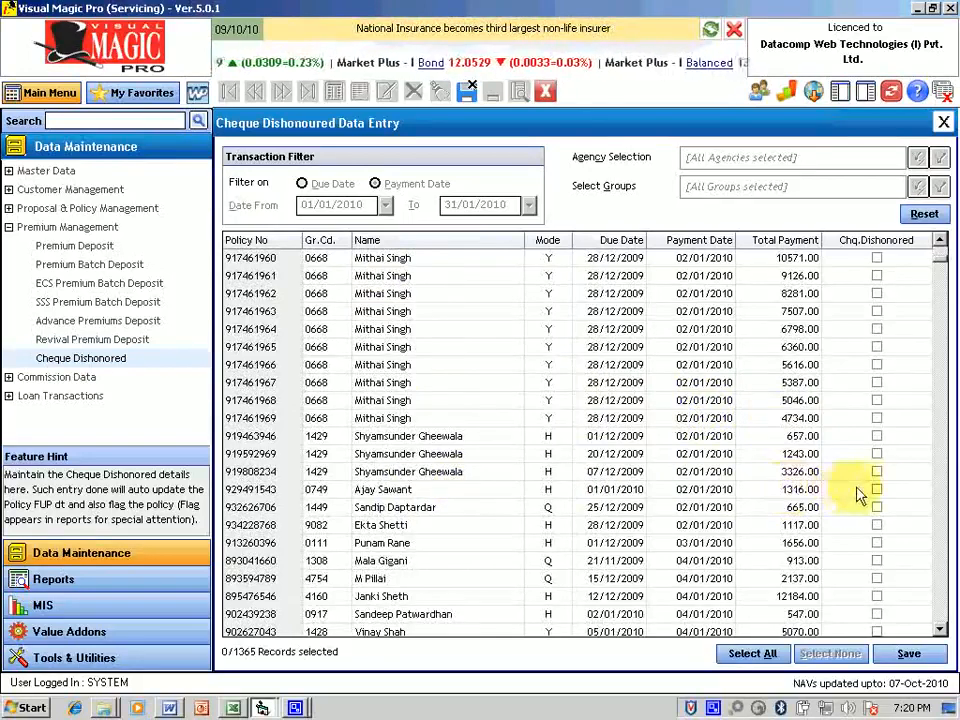
{"action": "left_click", "coordinate": [877, 494]}
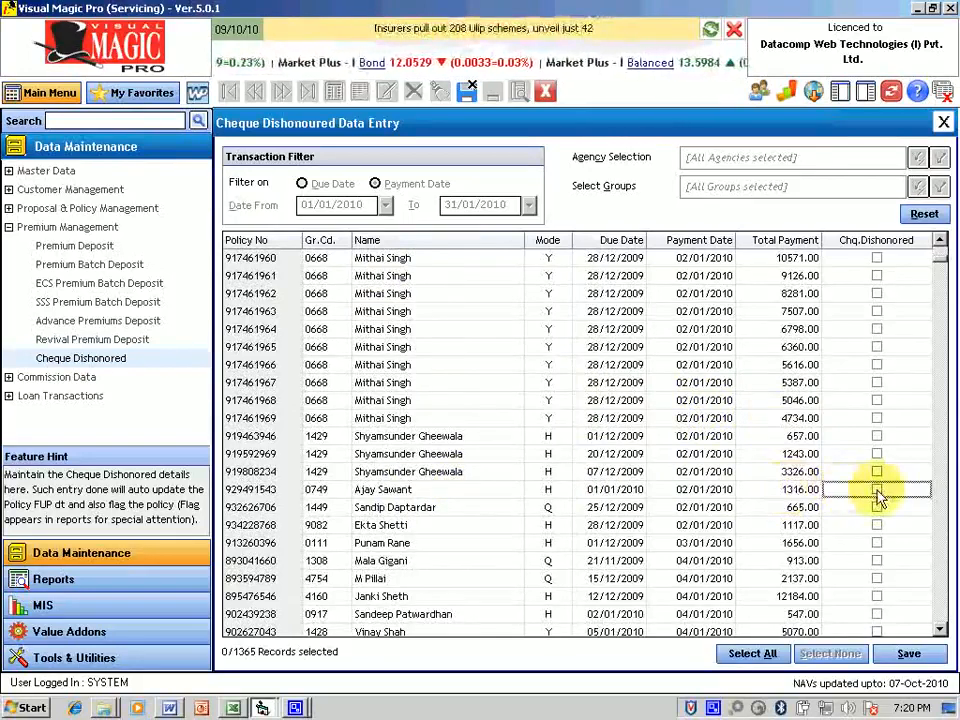
{"action": "left_click", "coordinate": [877, 494]}
{"action": "scroll", "coordinate": [538, 505], "scroll_direction": "down", "scroll_amount": 2}
{"action": "scroll", "coordinate": [540, 505], "scroll_direction": "down", "scroll_amount": 4}
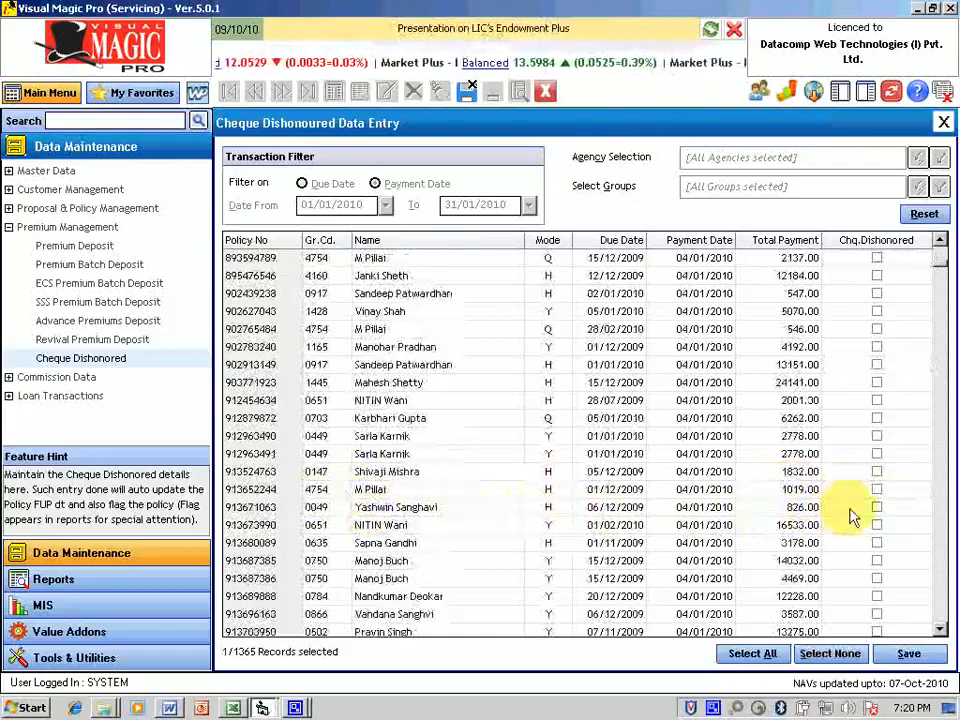
{"action": "left_click", "coordinate": [877, 507]}
{"action": "scroll", "coordinate": [715, 522], "scroll_direction": "down", "scroll_amount": 4}
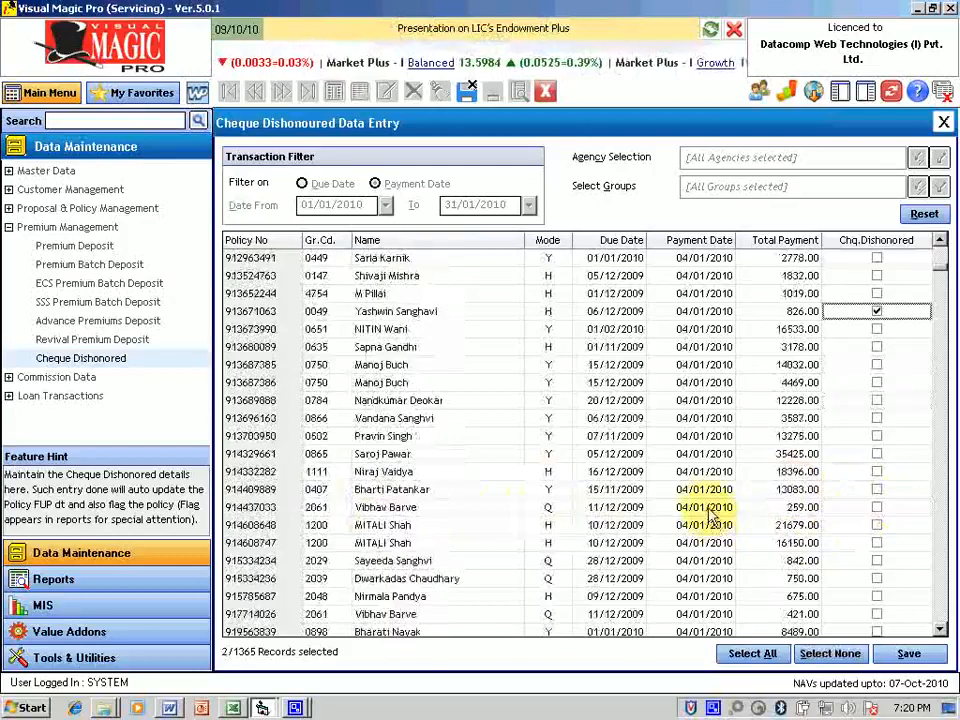
{"action": "scroll", "coordinate": [713, 515], "scroll_direction": "down", "scroll_amount": 1}
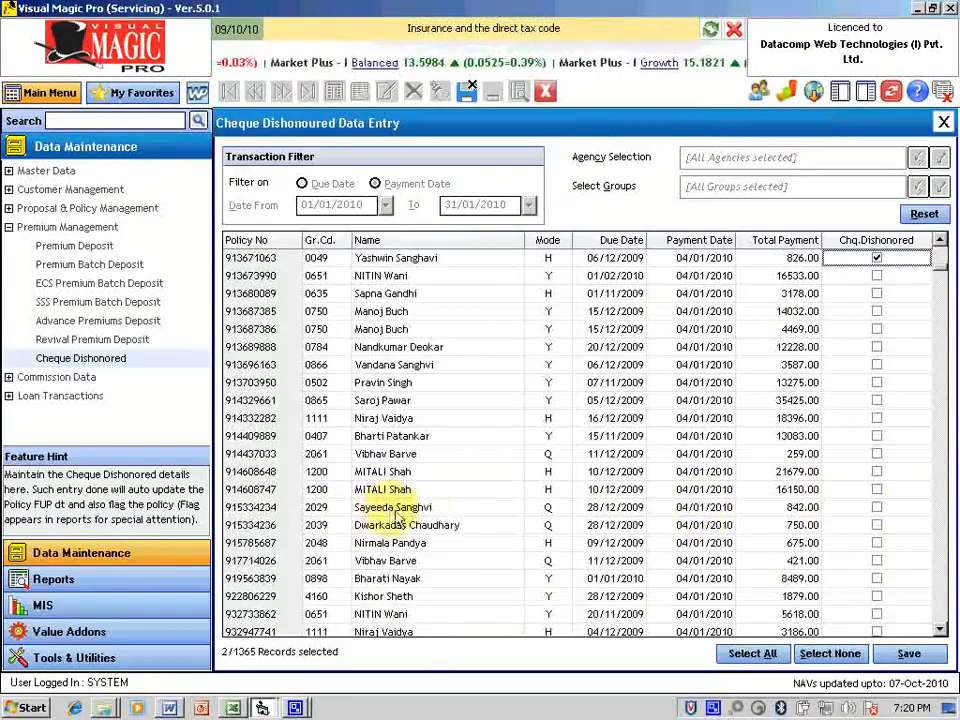
{"action": "left_click", "coordinate": [877, 507]}
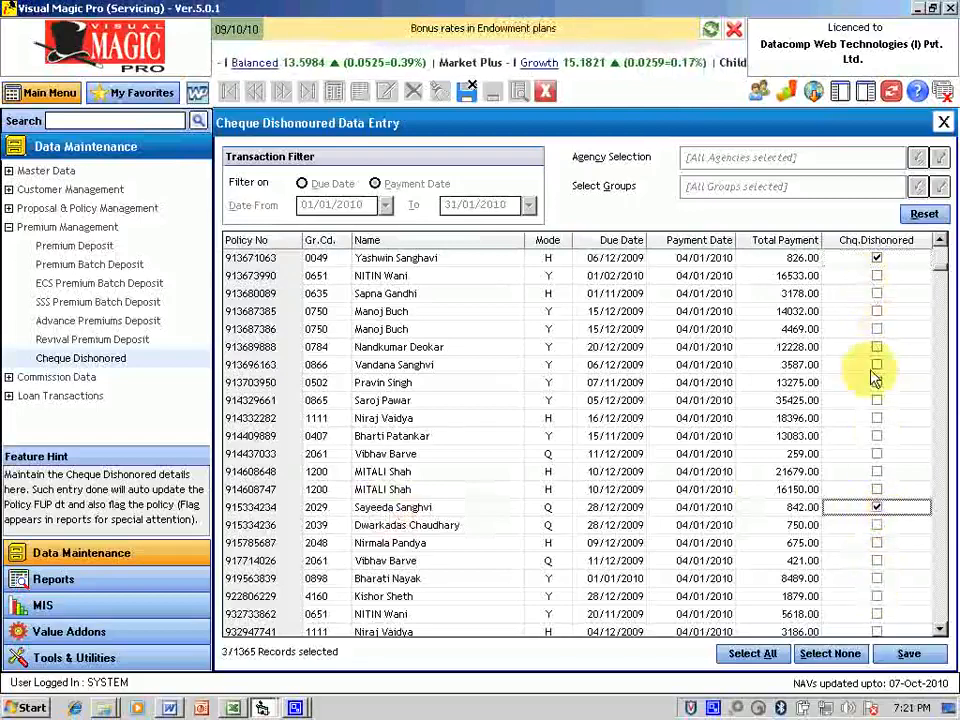
{"action": "scroll", "coordinate": [874, 364], "scroll_direction": "up", "scroll_amount": 7}
{"action": "scroll", "coordinate": [874, 360], "scroll_direction": "down", "scroll_amount": 1}
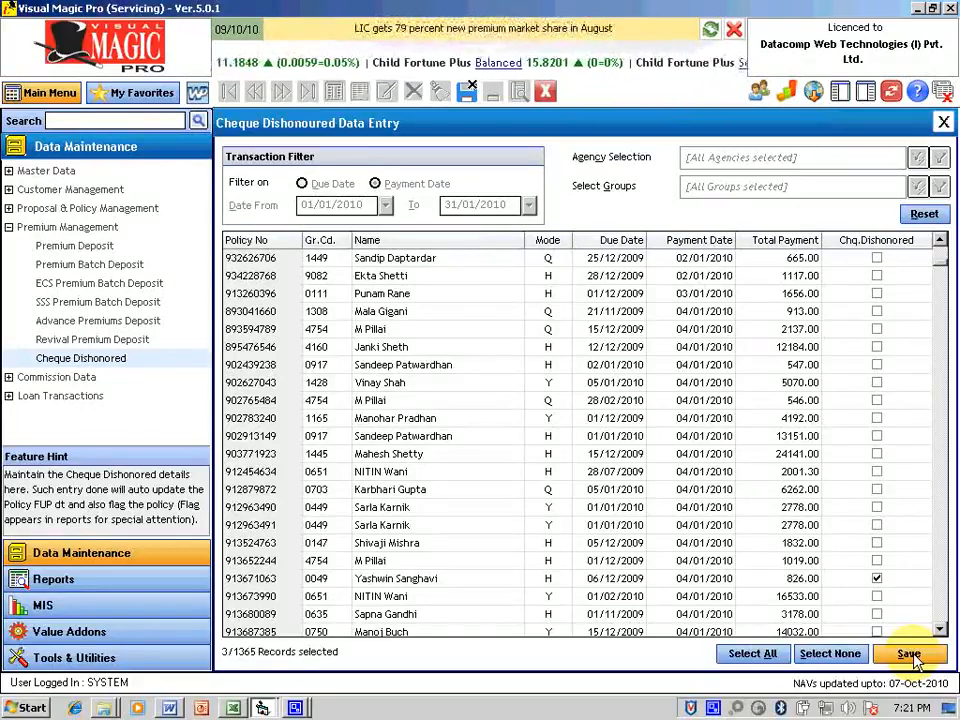
Step: Save the three dishonoured-cheque flags, confirming with Yes and acknowledging the success message
{"action": "left_click", "coordinate": [911, 656]}
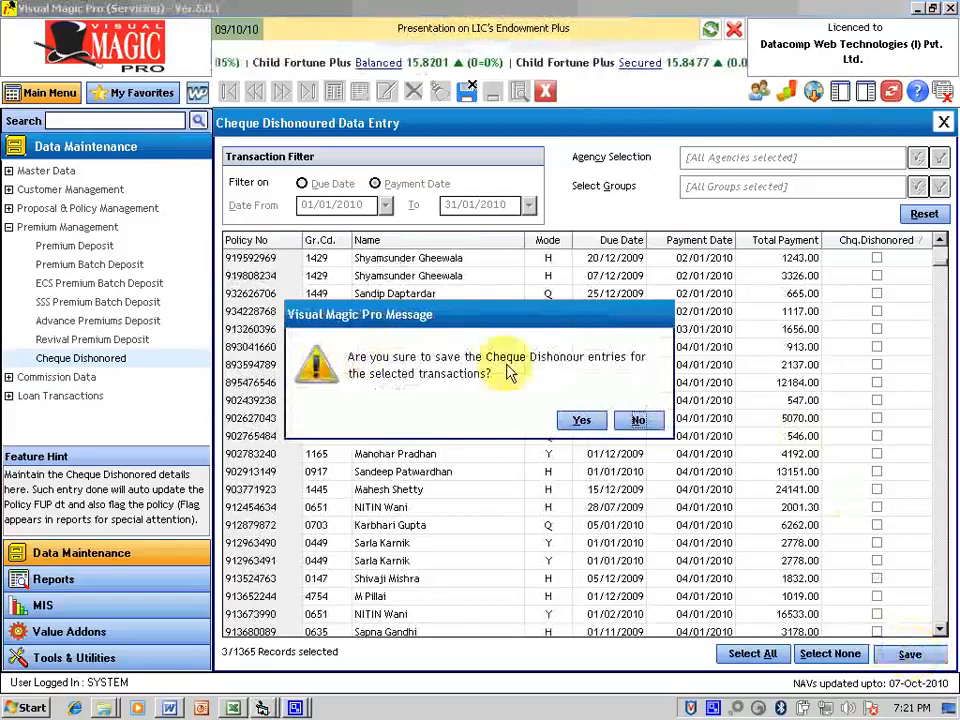
{"action": "left_click", "coordinate": [583, 422]}
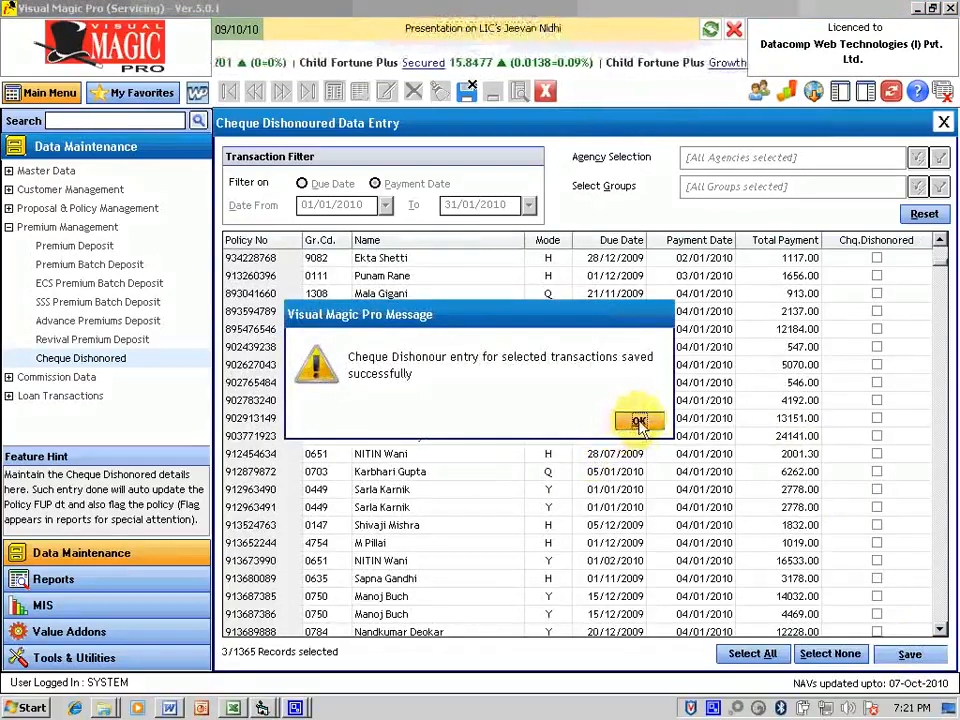
{"action": "left_click", "coordinate": [638, 422]}
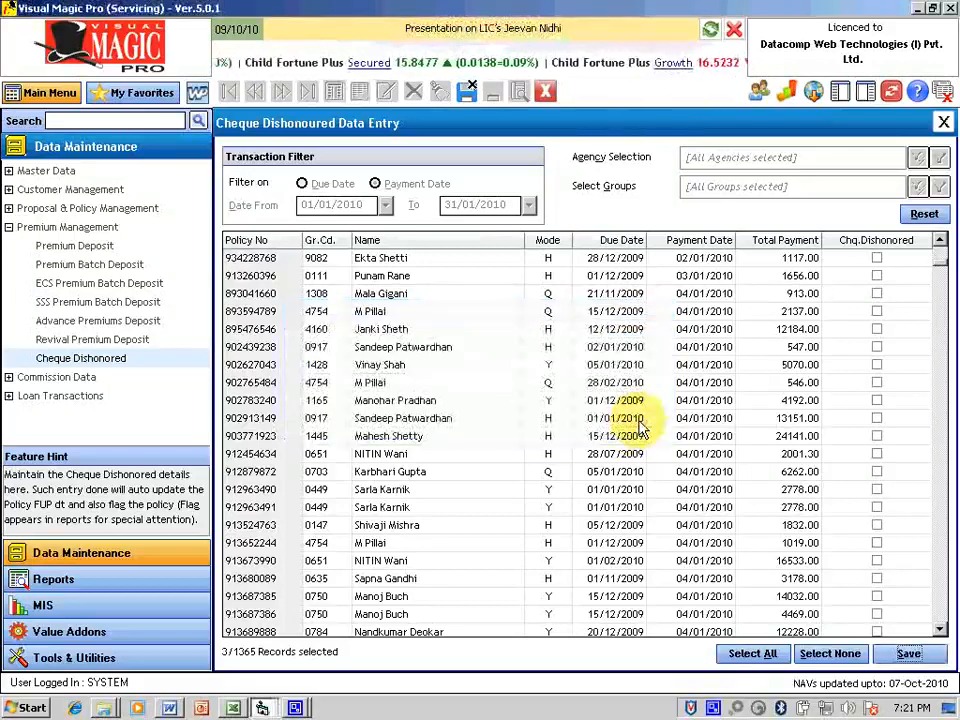